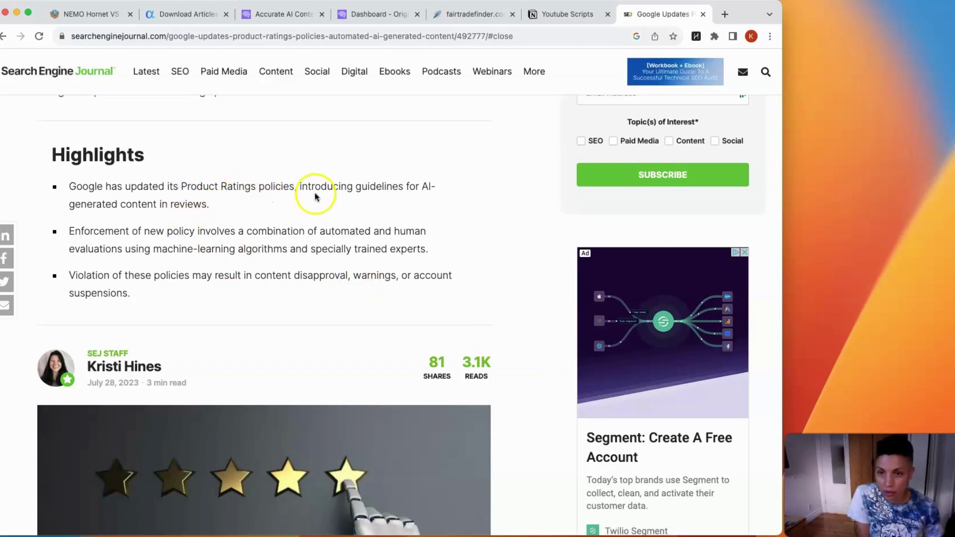
# Step: Review the article's highlights and its section on automated and AI-generated reviews in Google's Product Ratings policies
pyautogui.click(330, 191)
pyautogui.moveTo(331, 192); pyautogui.dragTo(386, 209)
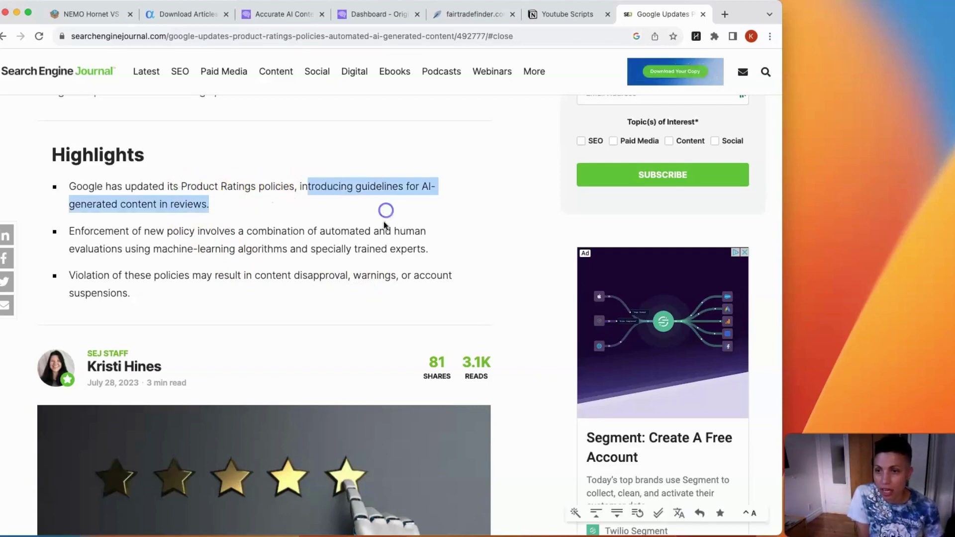
pyautogui.scroll(-5, 379, 224)
pyautogui.scroll(-10, 375, 240)
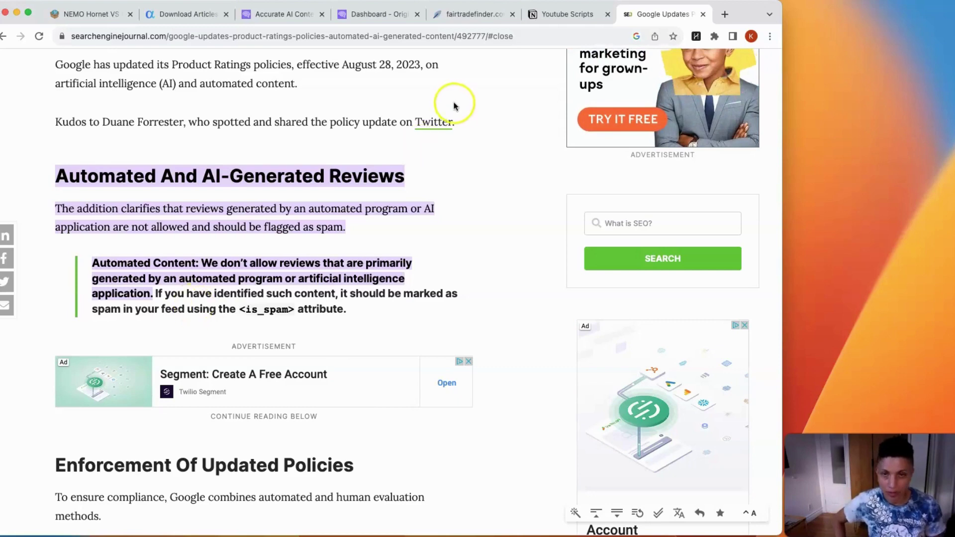
# Step: Copy the NEMO Hornet VS NEMO Dragonfly article text from the Key Takeaways heading through the end of the Conclusion
pyautogui.click(92, 14)
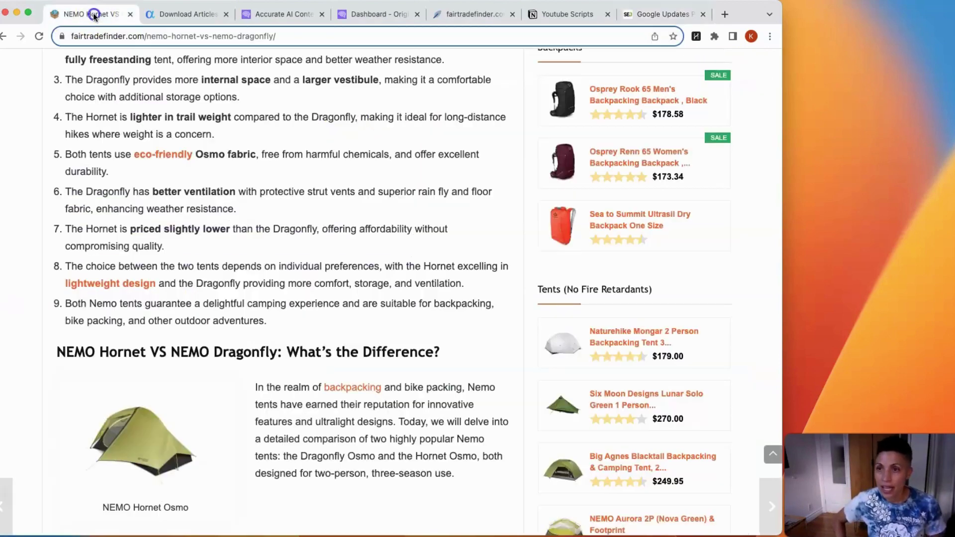
pyautogui.scroll(3, 140, 134)
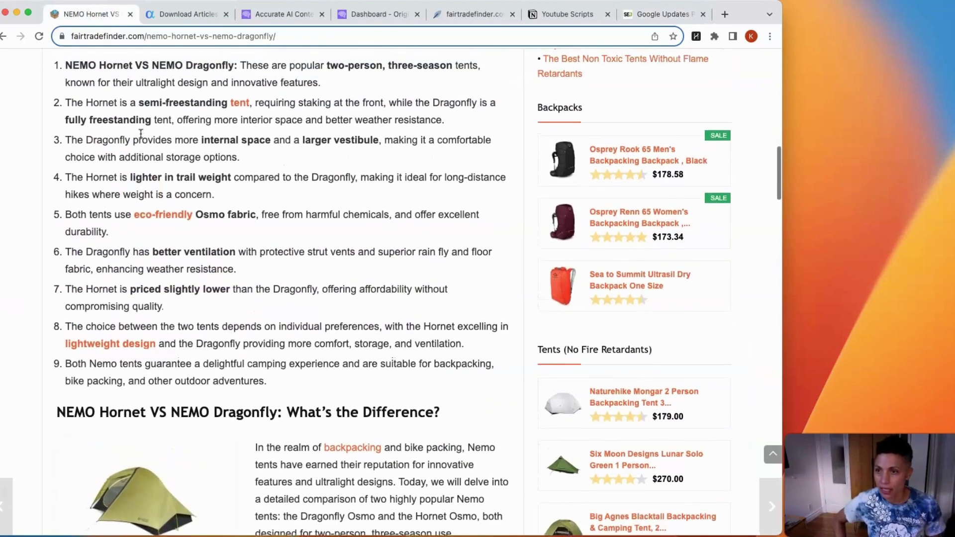
pyautogui.scroll(3, 141, 133)
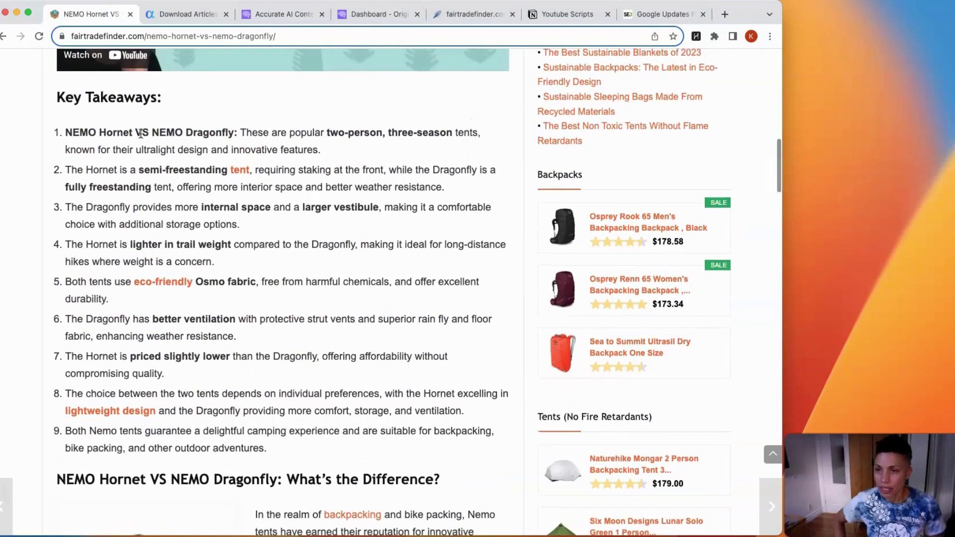
pyautogui.scroll(10, 140, 134)
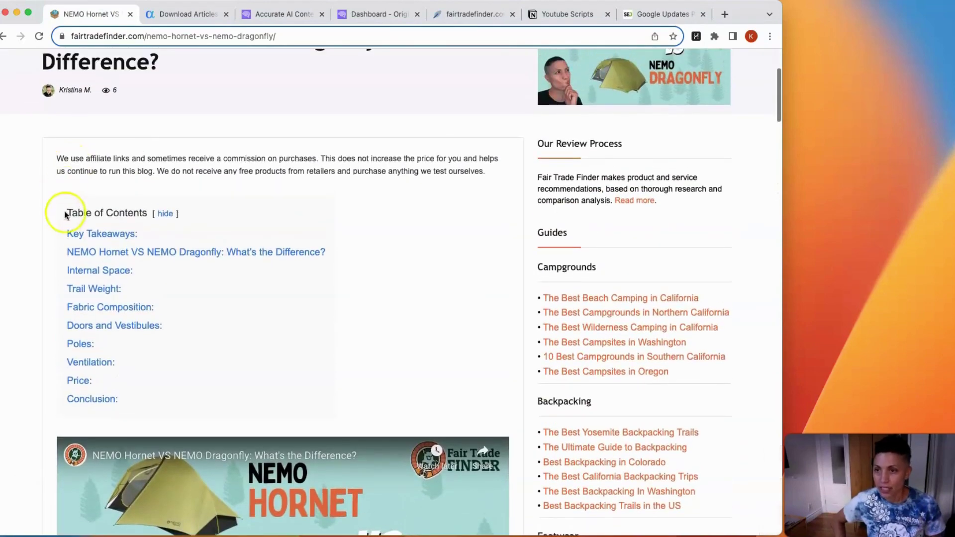
pyautogui.scroll(-8, 75, 216)
pyautogui.scroll(-6, 74, 209)
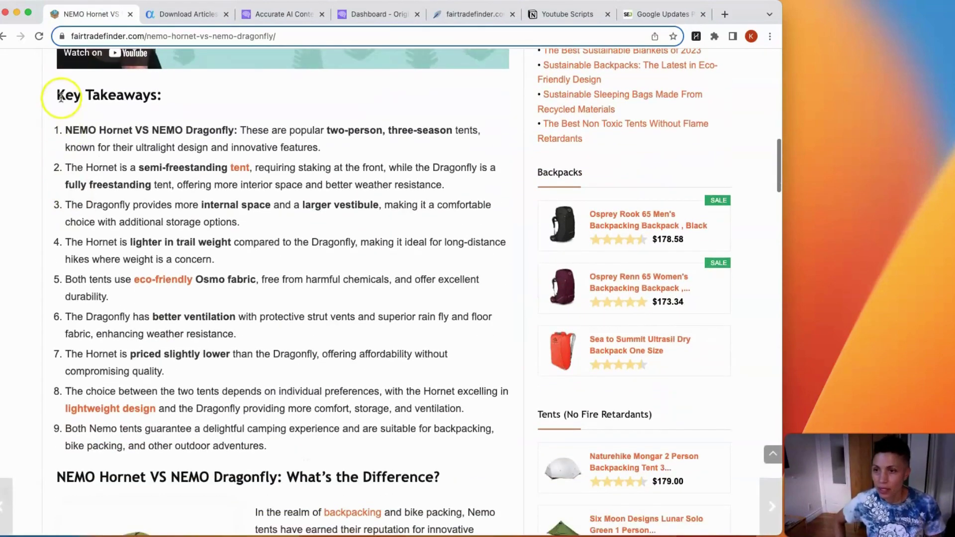
pyautogui.moveTo(57, 95); pyautogui.dragTo(188, 254)
pyautogui.scroll(-20, 187, 254)
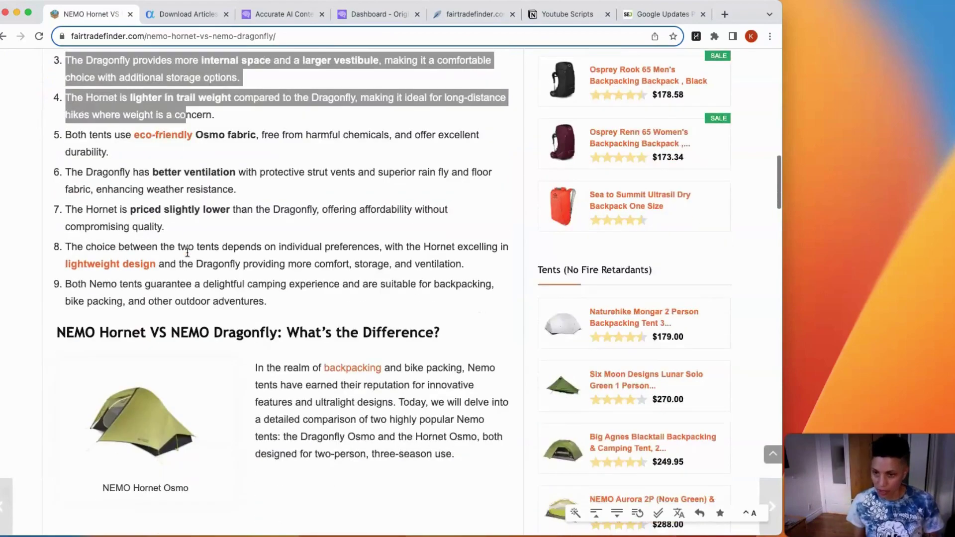
pyautogui.scroll(-13, 187, 253)
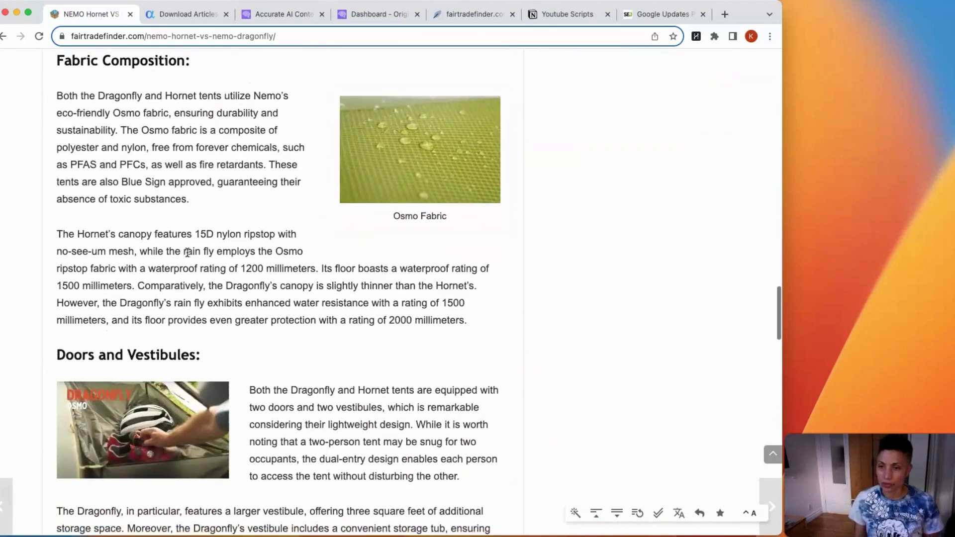
pyautogui.scroll(-1, 187, 253)
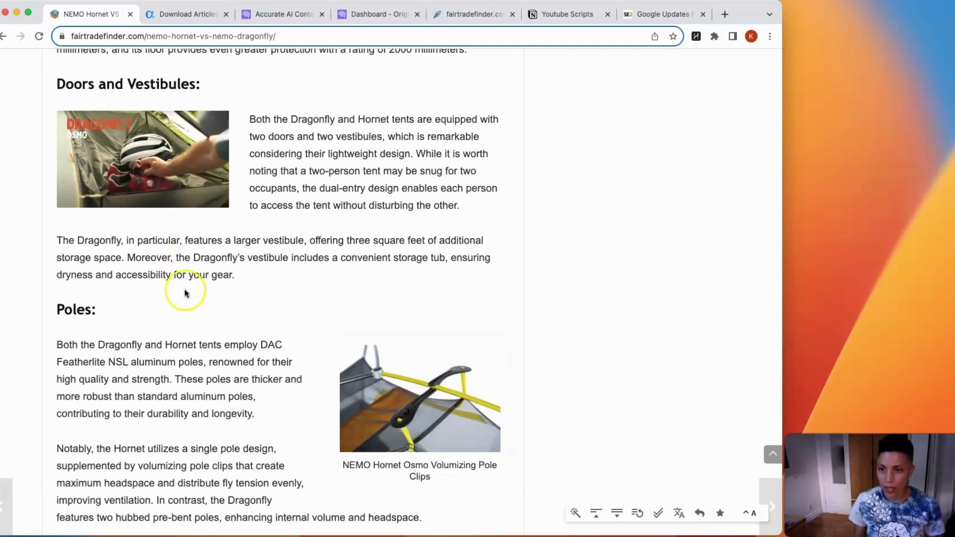
pyautogui.scroll(-15, 188, 288)
pyautogui.keyDown('shift'); pyautogui.click(445, 264); pyautogui.keyUp('shift')
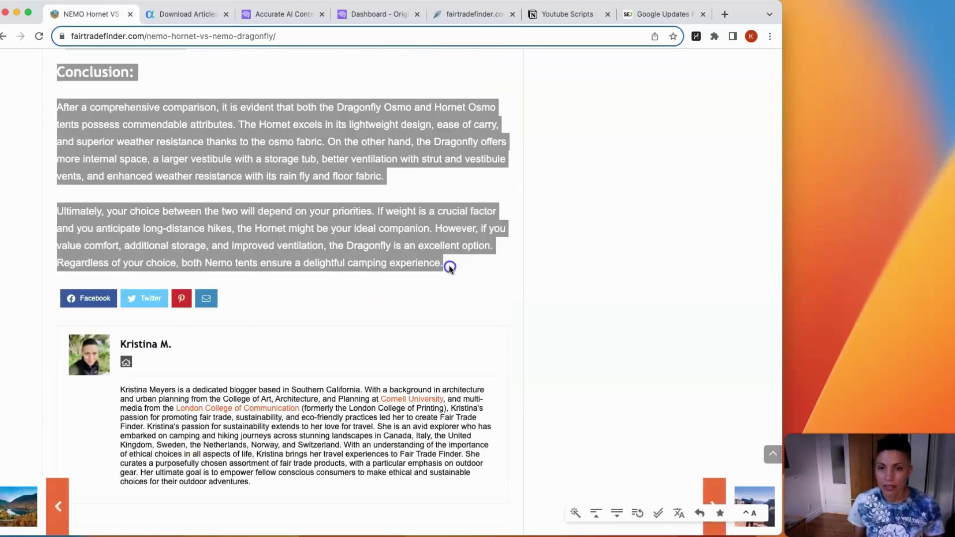
pyautogui.rightClick(404, 255)
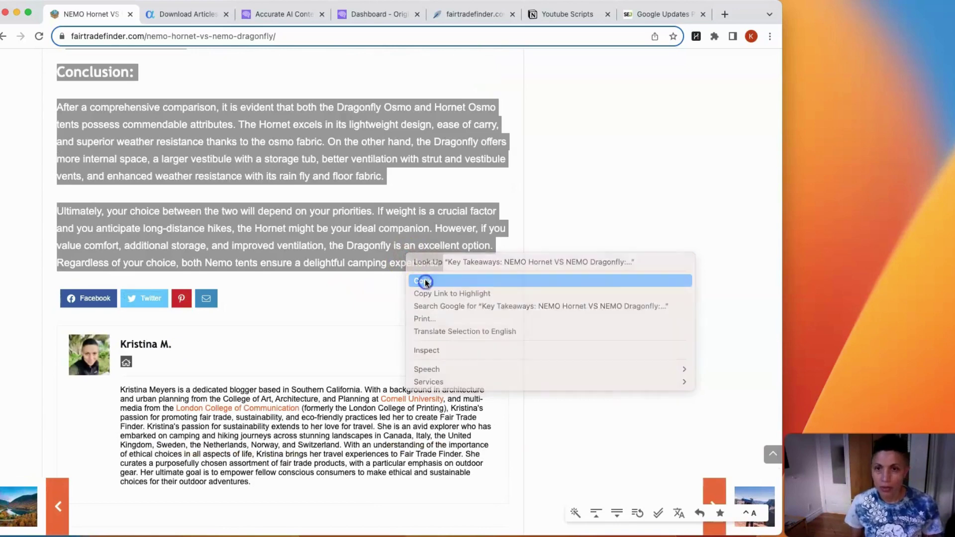
pyautogui.click(425, 280)
# Step: Switch to Originality.ai and paste the copied article into a new AI content scan
pyautogui.click(368, 15)
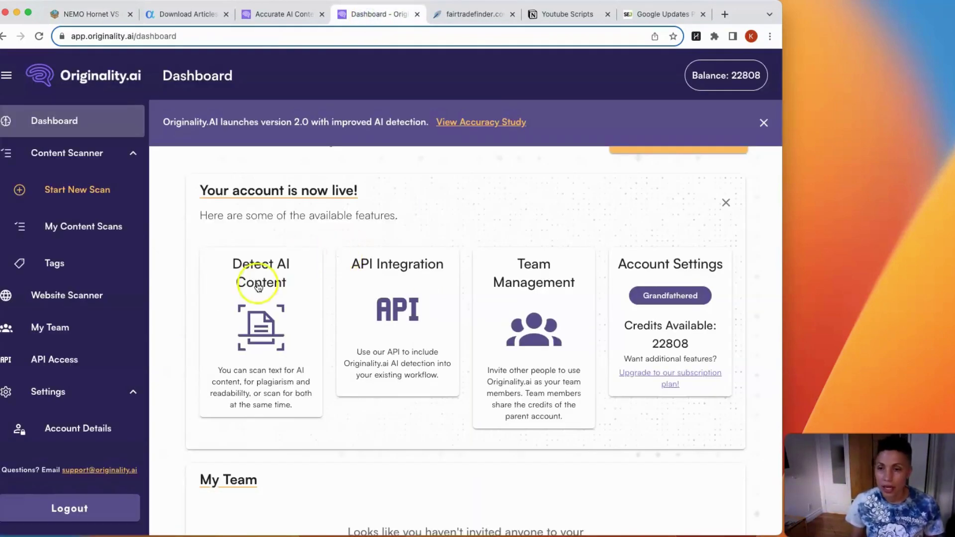
pyautogui.click(257, 284)
pyautogui.scroll(-2, 330, 348)
pyautogui.click(330, 343)
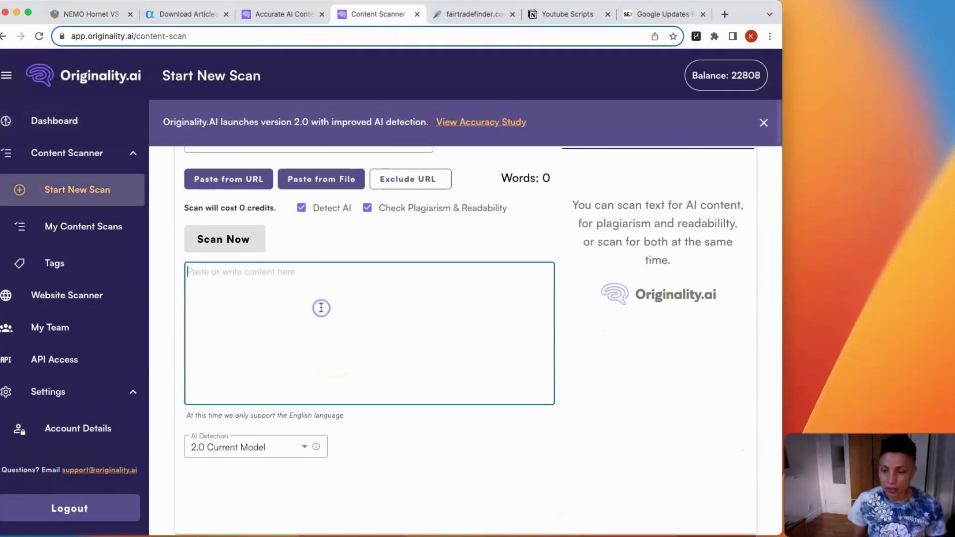
pyautogui.press('super+v')
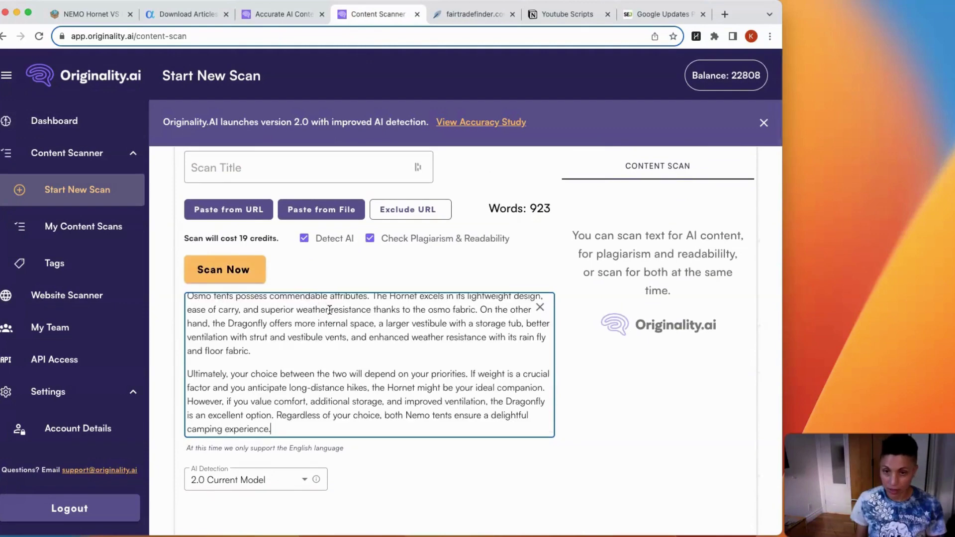
# Step: Exclude the plagiarism and readability check, run the scan with AI detection only, and examine the AI score
pyautogui.click(370, 240)
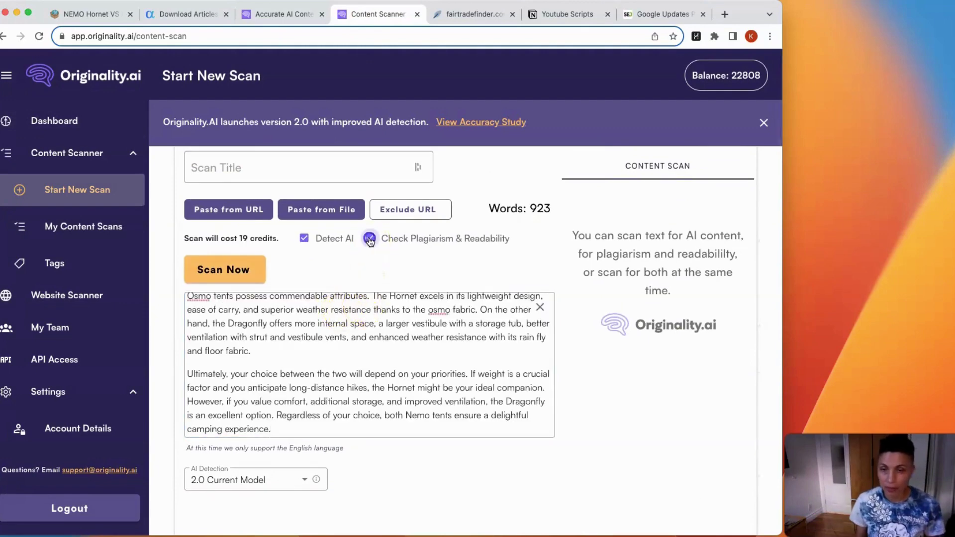
pyautogui.click(222, 270)
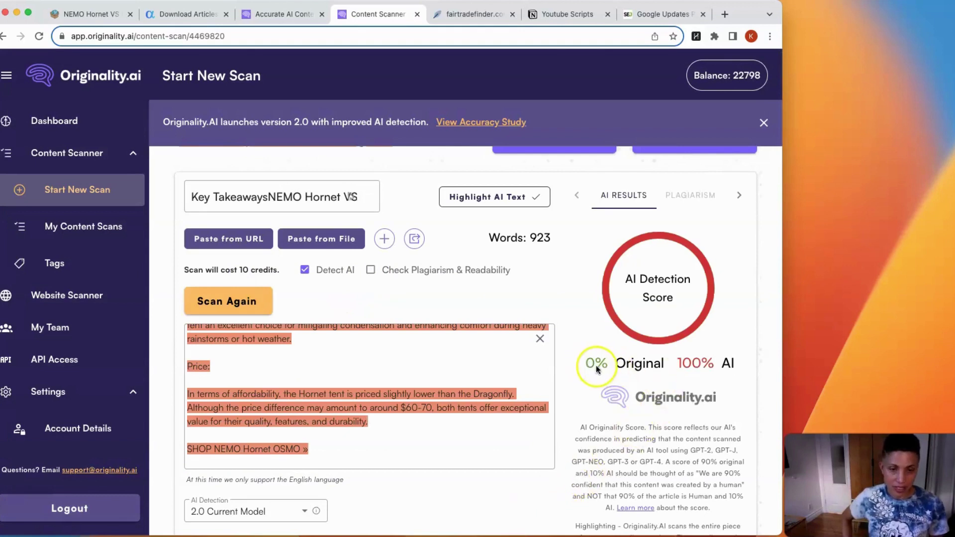
pyautogui.moveTo(676, 368); pyautogui.dragTo(714, 364)
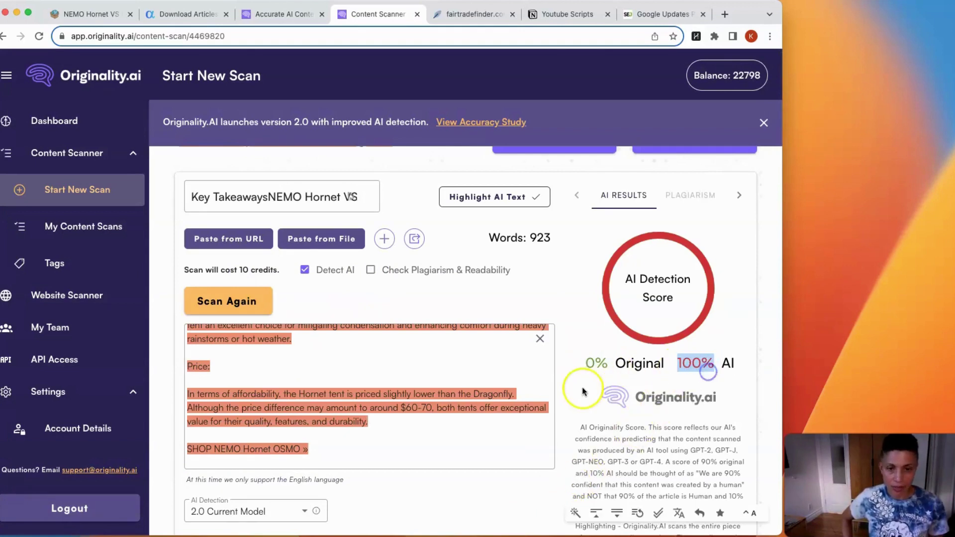
# Step: Return to the tent comparison article and copy "NEMO Hornet VS NEMO Dragonfly" from the What's the Difference heading
pyautogui.click(74, 15)
pyautogui.click(253, 148)
pyautogui.scroll(10, 253, 148)
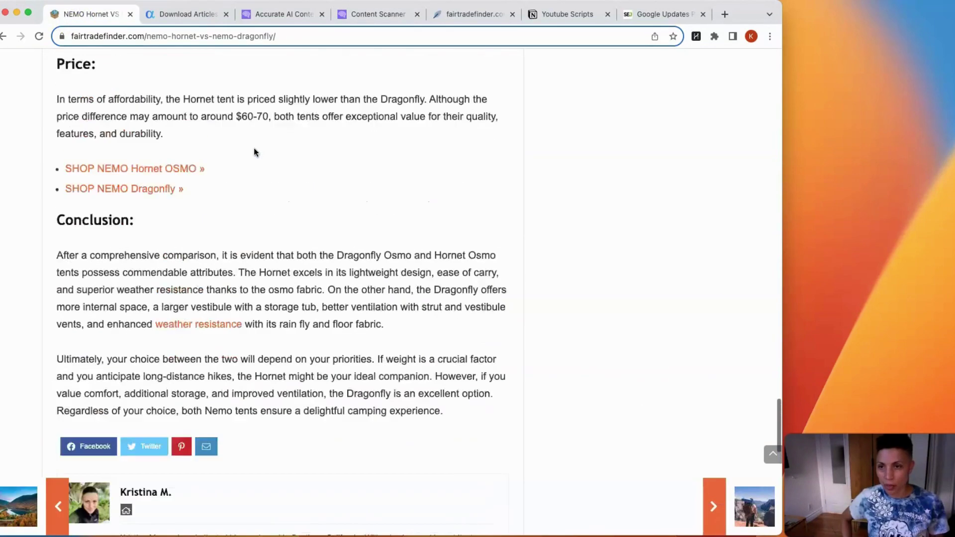
pyautogui.scroll(15, 254, 147)
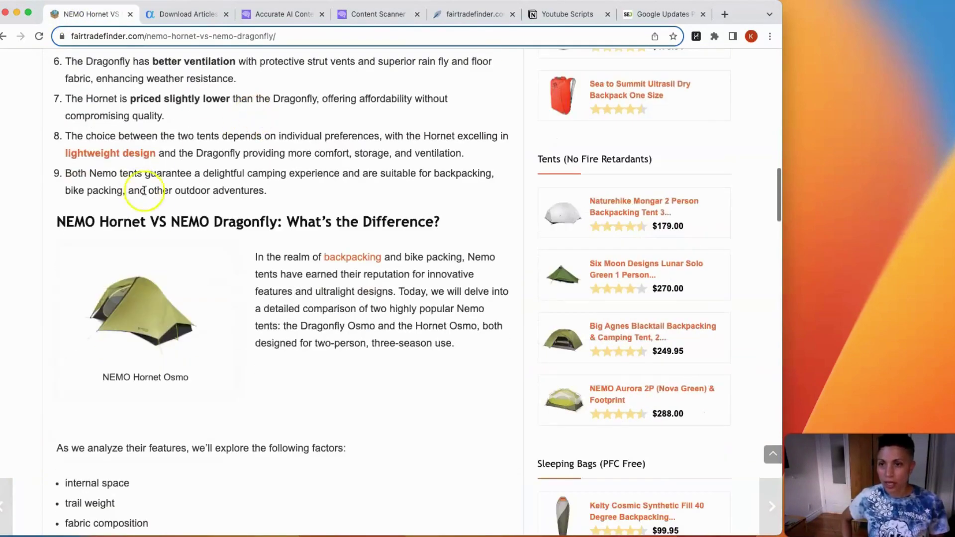
pyautogui.moveTo(56, 222); pyautogui.dragTo(279, 228)
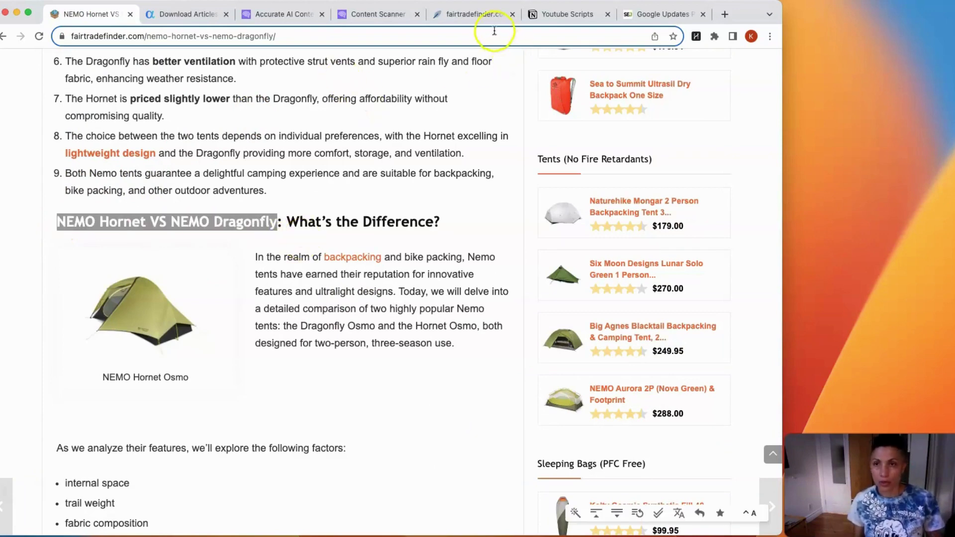
# Step: Switch to Agility Writer and start an Advanced Mode article with the pasted title "NEMO Hornet VS NEMO Dragonfly"
pyautogui.click(210, 18)
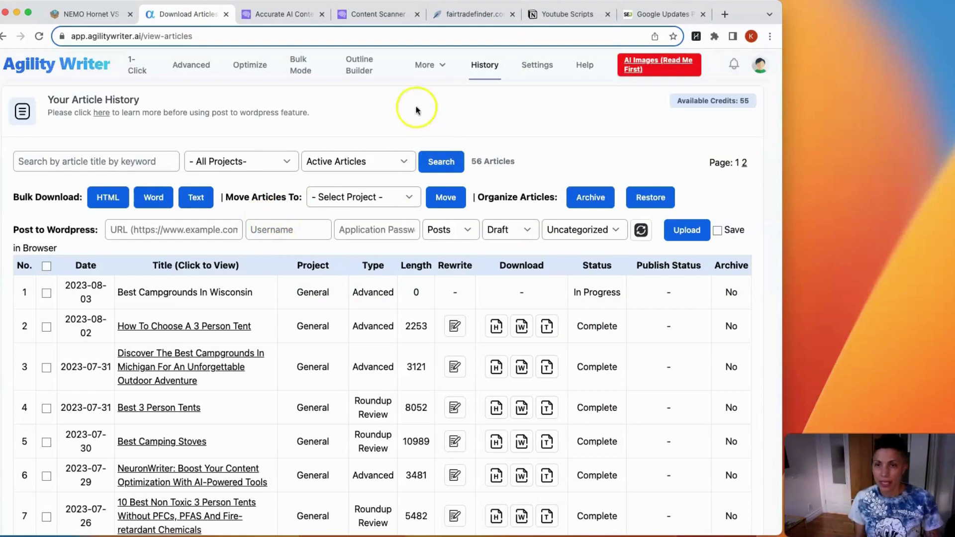
pyautogui.click(204, 69)
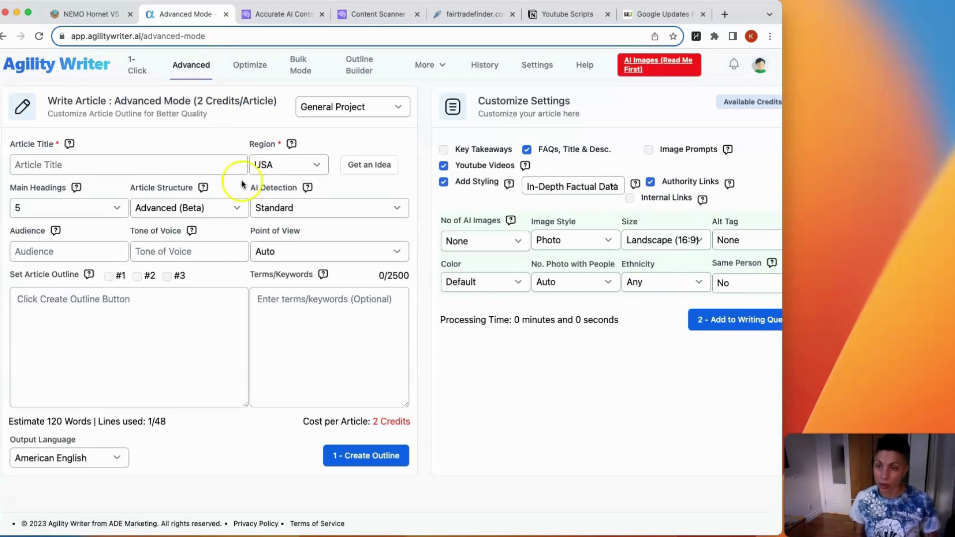
pyautogui.click(119, 161)
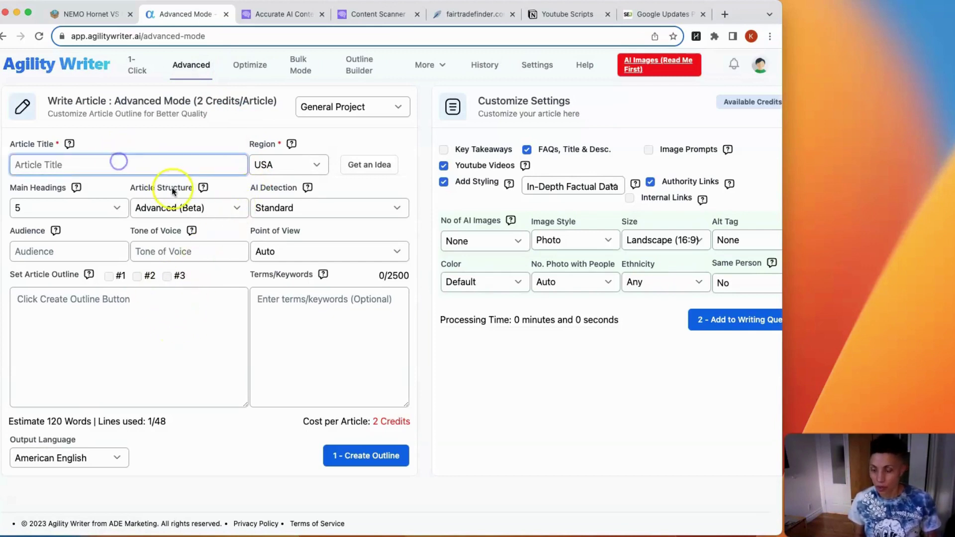
pyautogui.press('super+v')
# Step: Insert the word "Tent" after both product names so the article title reads "NEMO Hornet Tent VS NEMO Dragonfly Tent"
pyautogui.click(37, 165)
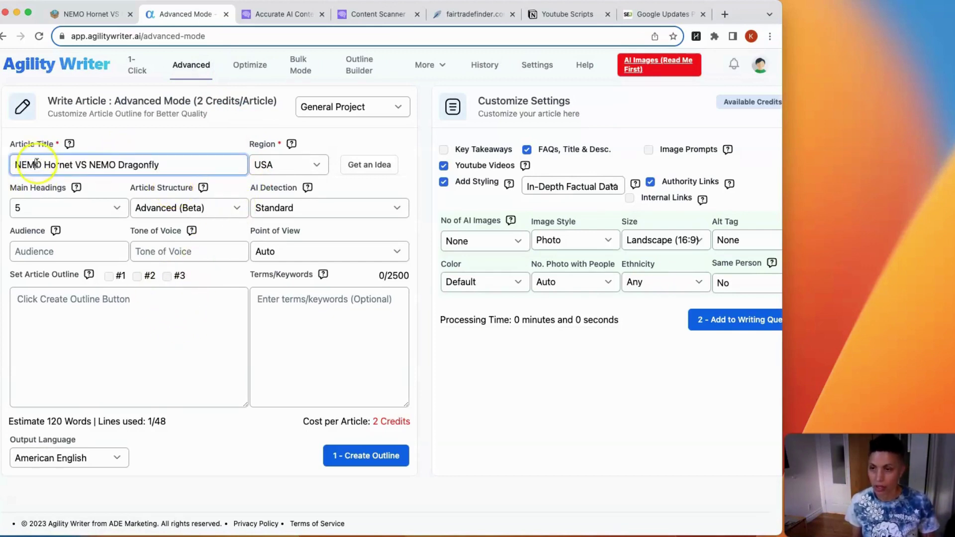
pyautogui.click(74, 164)
pyautogui.write('Tent')
pyautogui.click(220, 168)
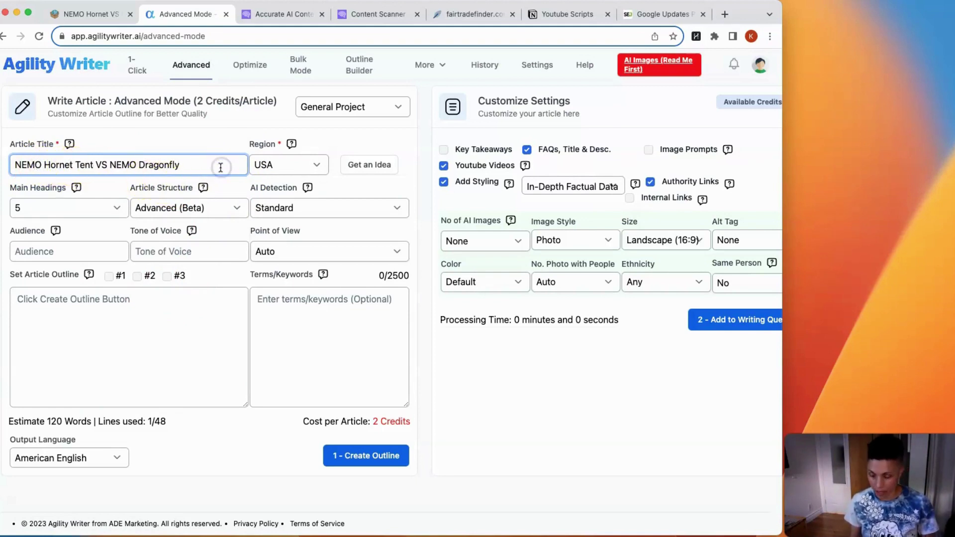
pyautogui.write('Tent')
pyautogui.click(145, 343)
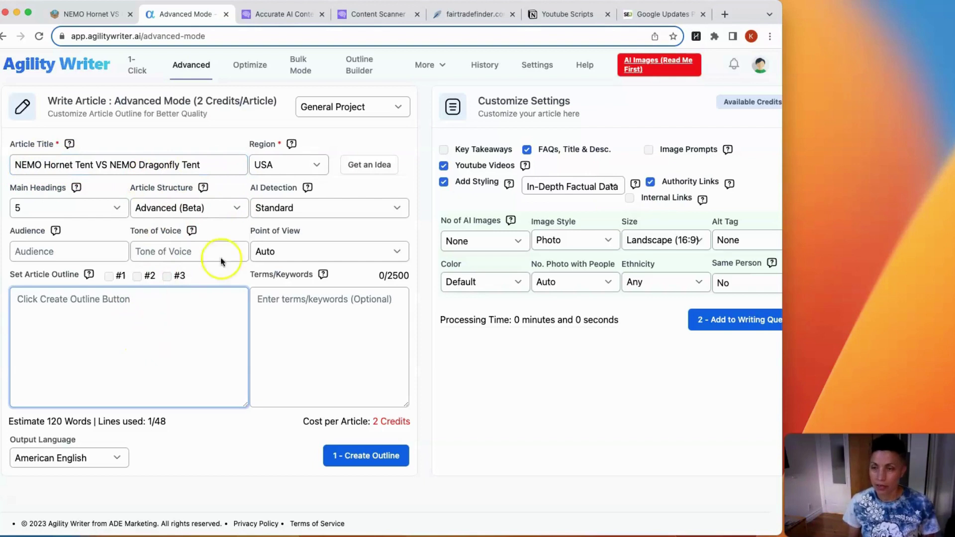
# Step: Set the article's AI detection to Advanced and its point of view to First Person Singular (I, Me)
pyautogui.click(291, 208)
pyautogui.click(289, 221)
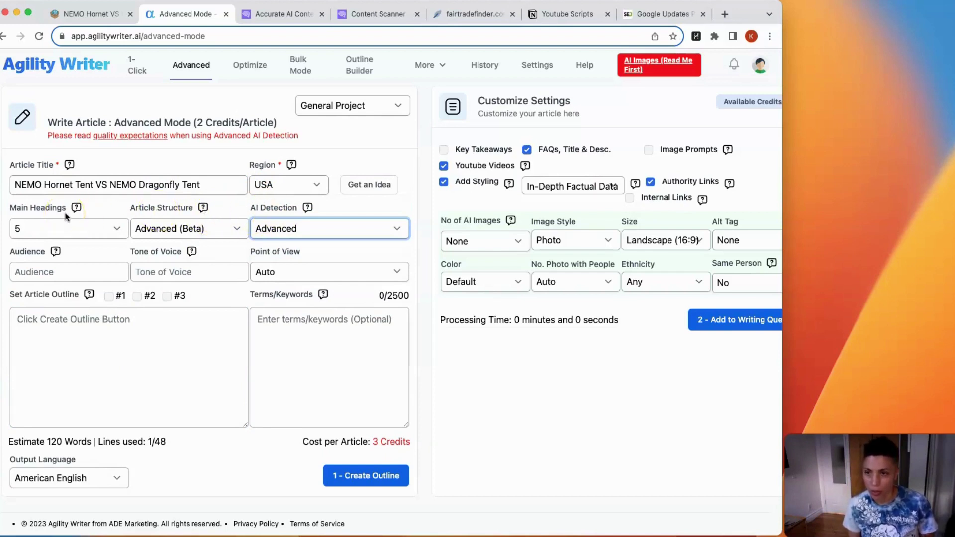
pyautogui.moveTo(305, 208)
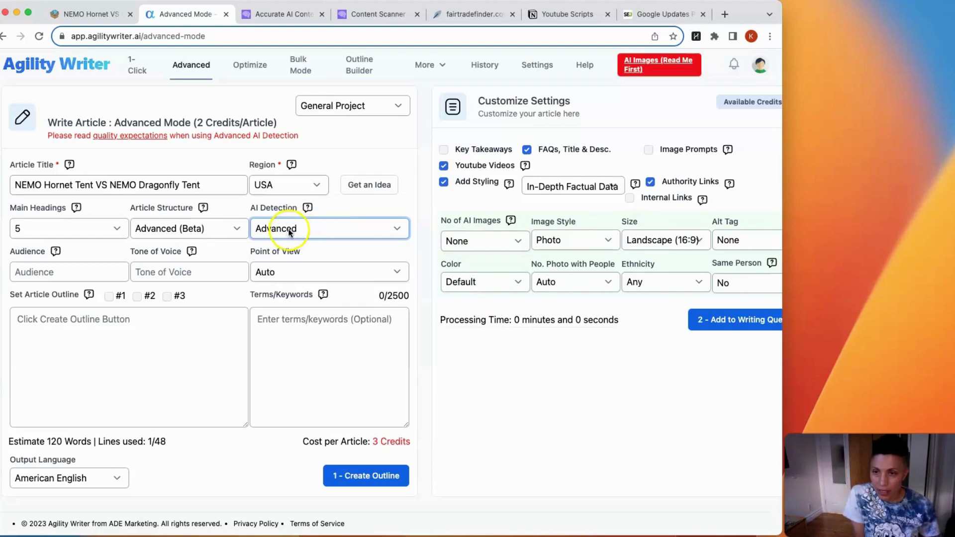
pyautogui.click(271, 272)
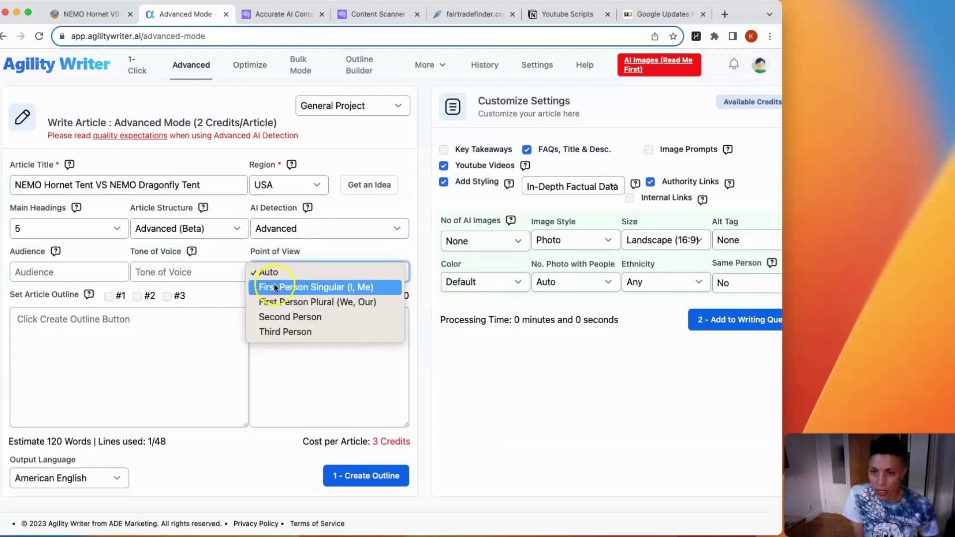
pyautogui.click(275, 287)
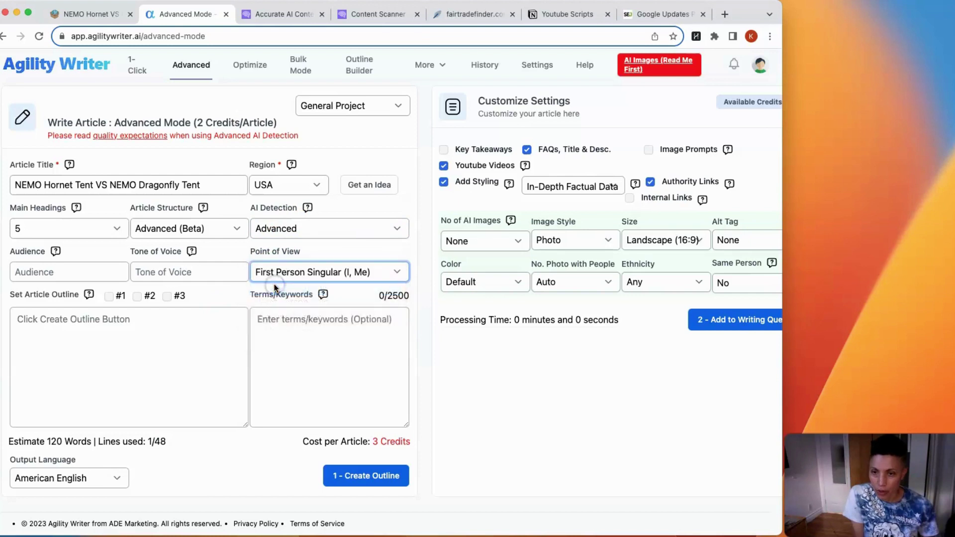
pyautogui.click(208, 331)
pyautogui.click(31, 273)
pyautogui.click(159, 274)
pyautogui.click(179, 348)
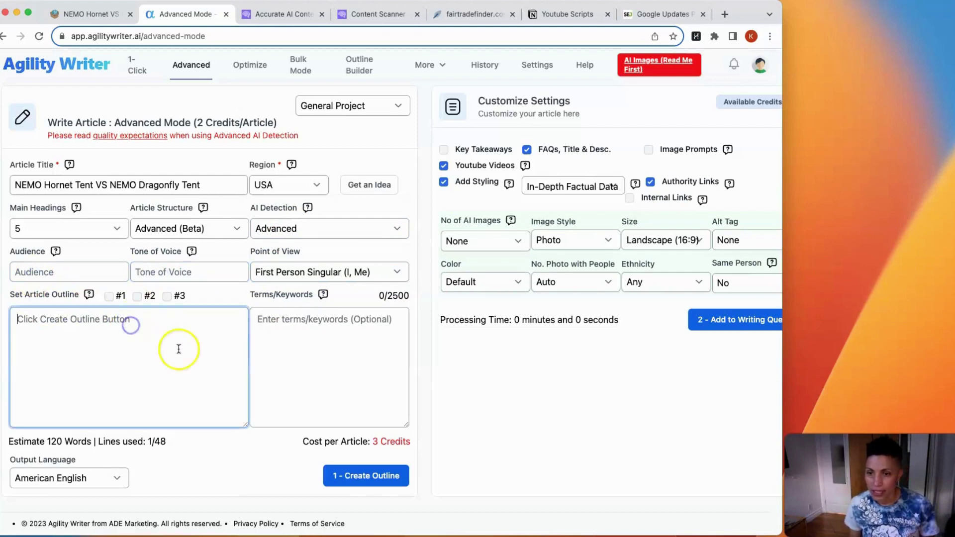
pyautogui.click(267, 341)
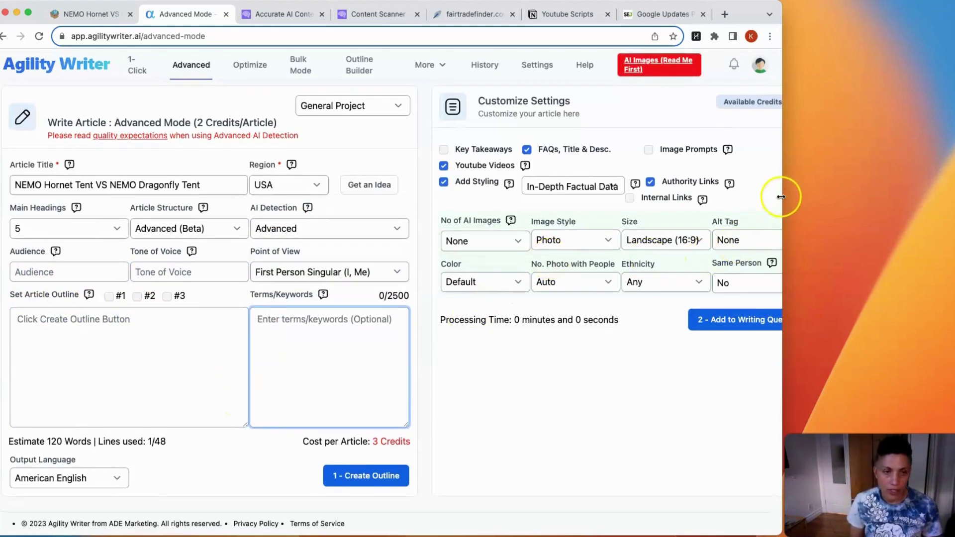
# Step: Set the number of AI images to Up to 3 (Free) and the image style to Digital Art
pyautogui.moveTo(782, 200); pyautogui.dragTo(806, 200)
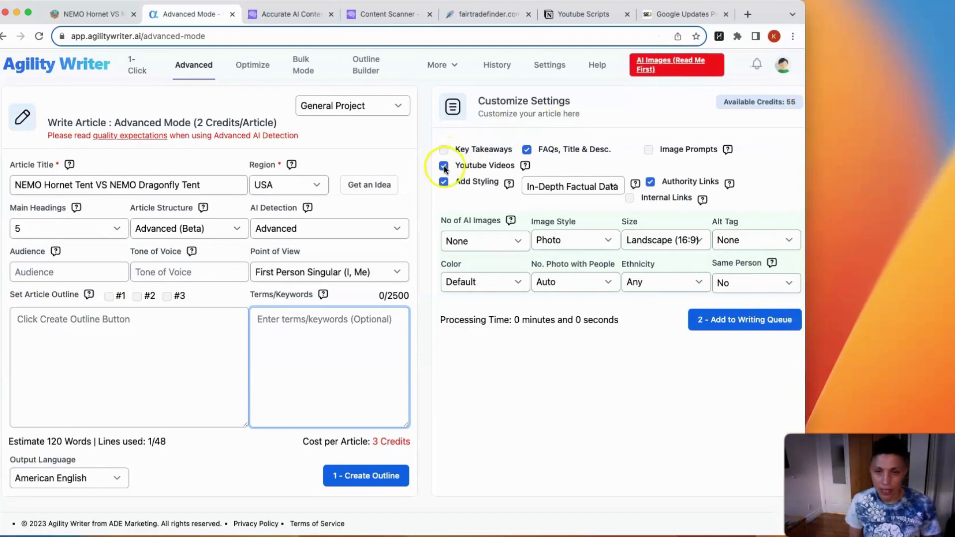
pyautogui.click(517, 243)
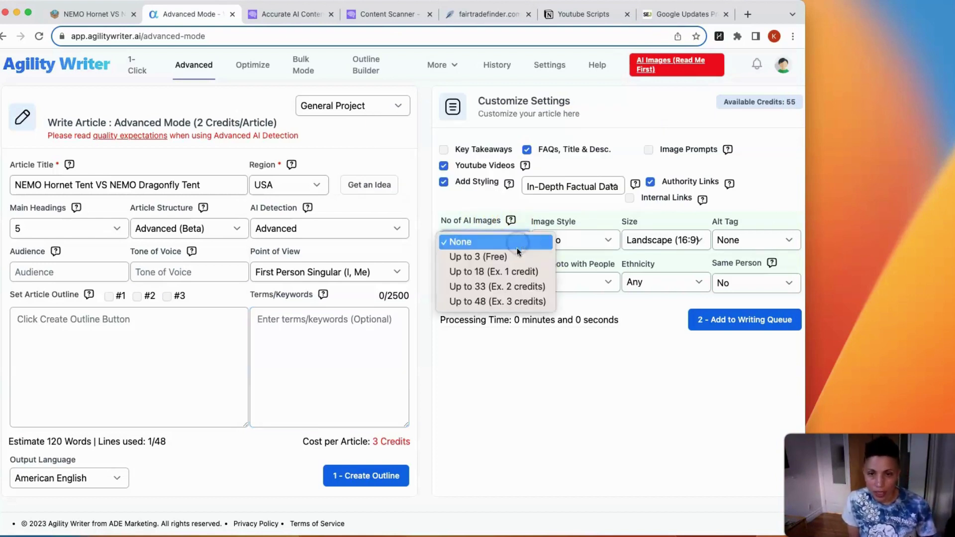
pyautogui.click(516, 255)
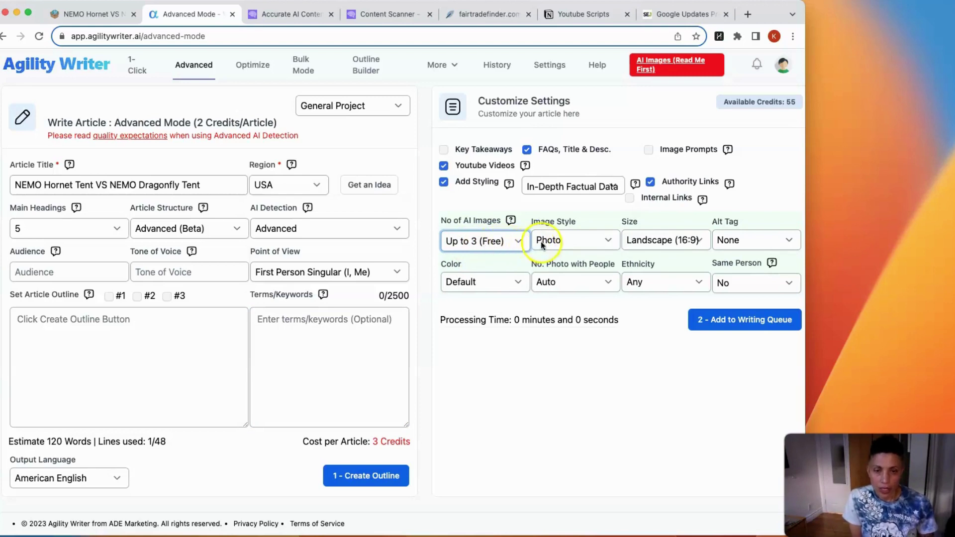
pyautogui.click(601, 242)
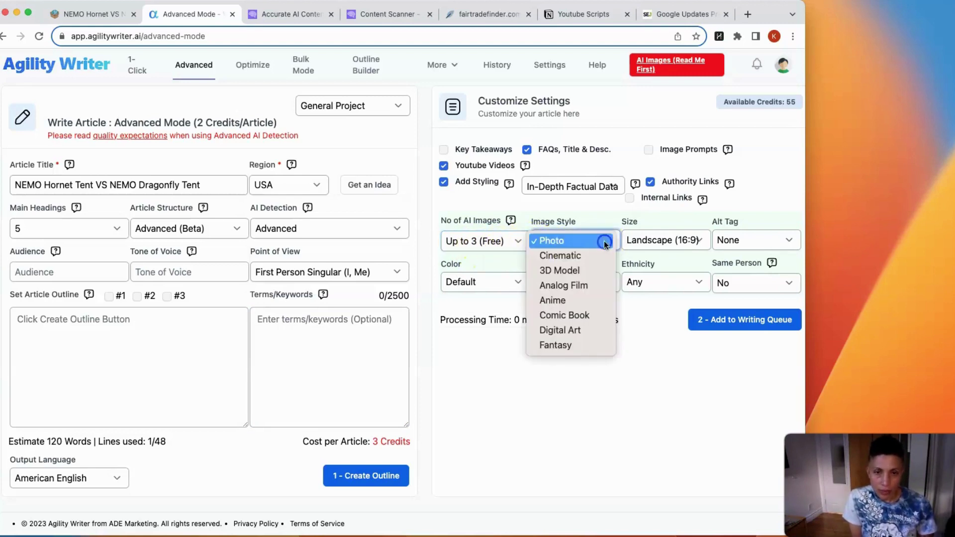
pyautogui.click(572, 330)
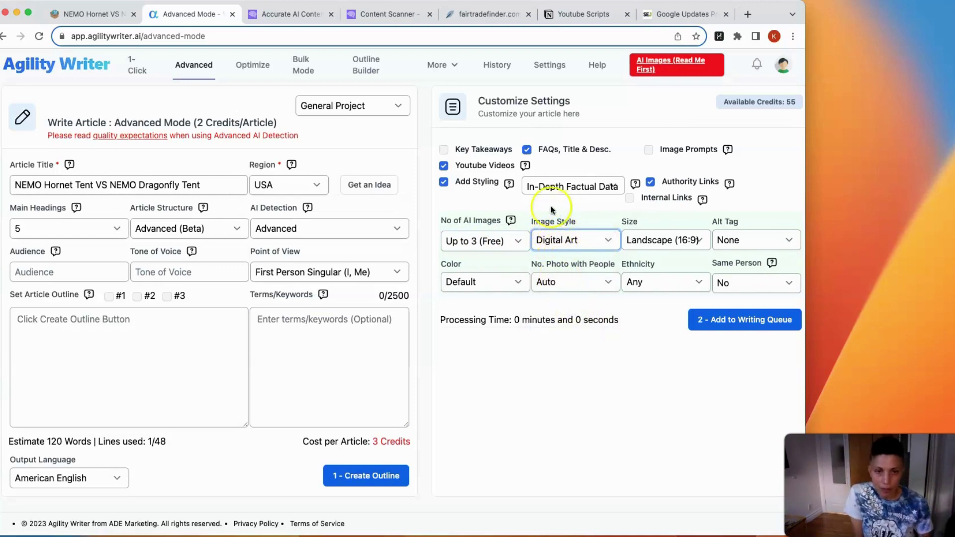
pyautogui.moveTo(508, 184)
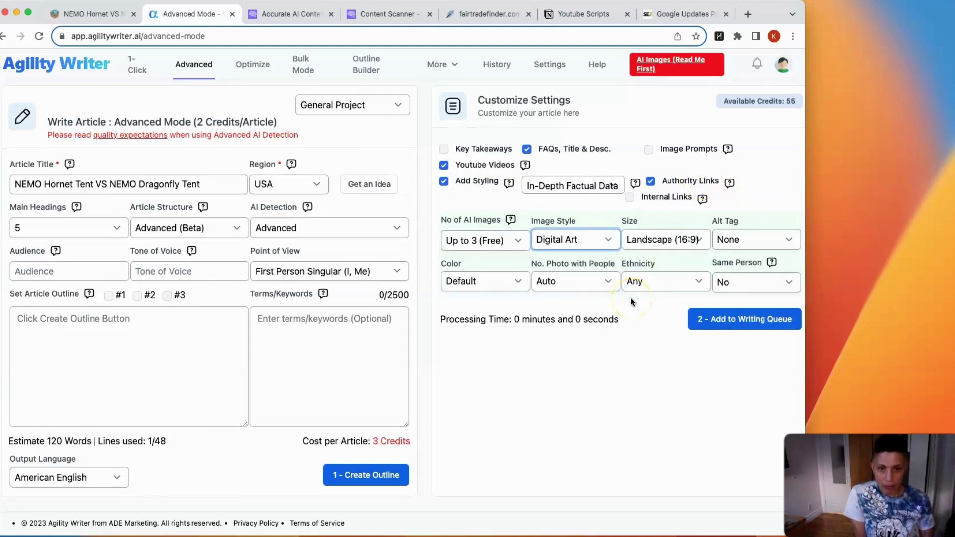
# Step: Create the article outline and enlarge the outline box to show more of its lines
pyautogui.click(340, 479)
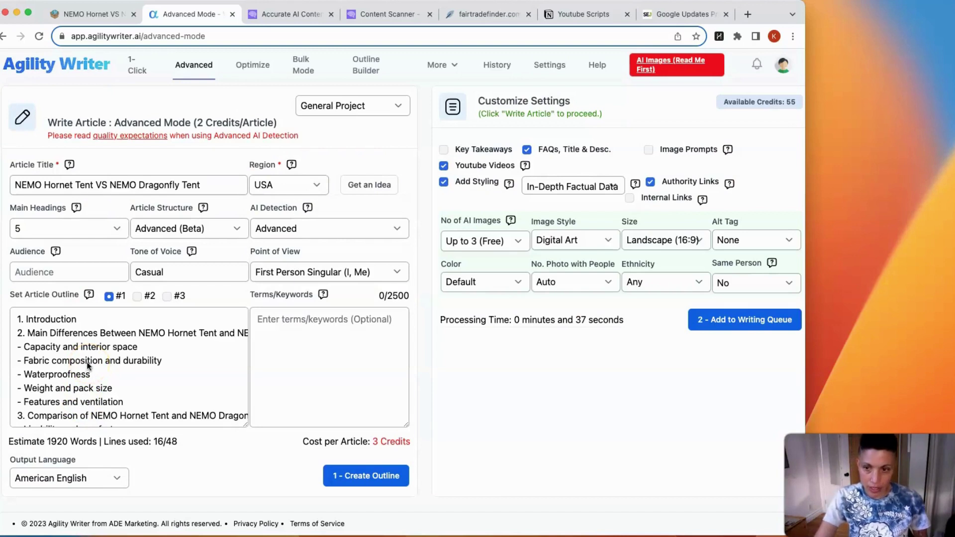
pyautogui.moveTo(245, 424); pyautogui.dragTo(273, 481)
pyautogui.click(140, 351)
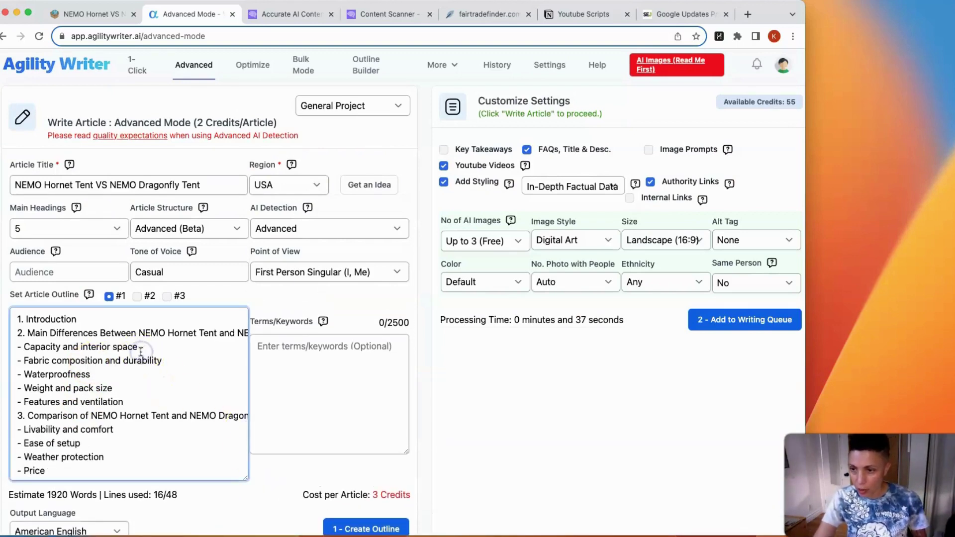
# Step: Review the outline's headings and subpoints through the conclusion, and add the article to the writing queue
pyautogui.moveTo(27, 332); pyautogui.dragTo(114, 334)
pyautogui.click(75, 349)
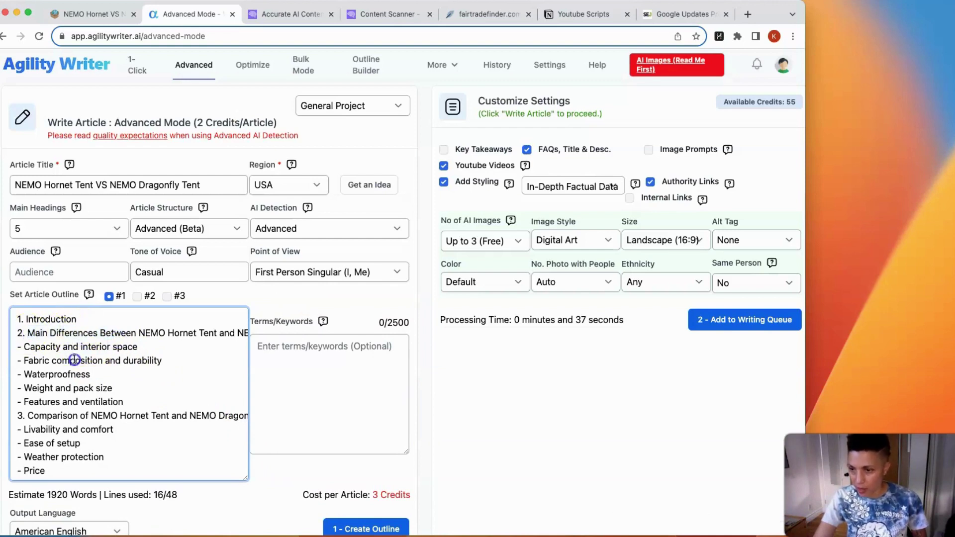
pyautogui.click(71, 388)
pyautogui.scroll(-2, 72, 390)
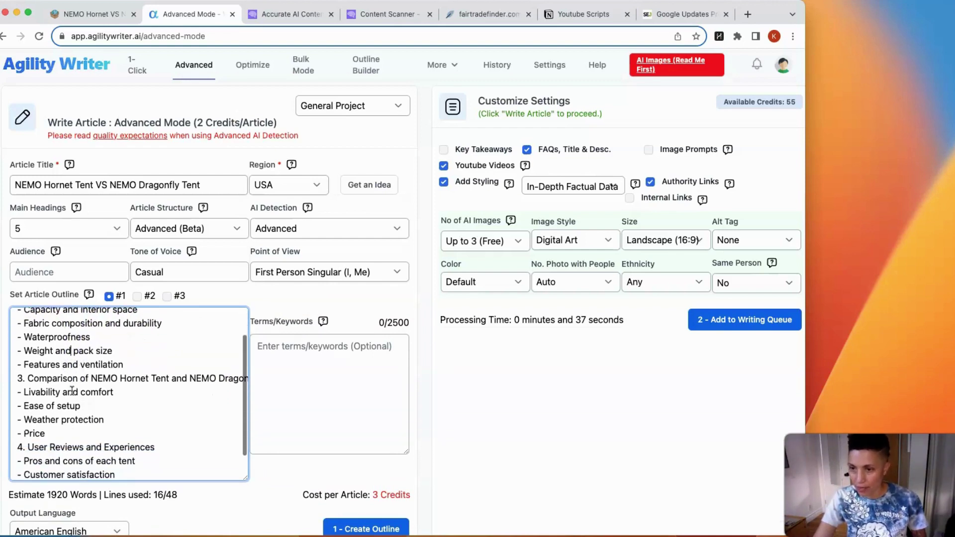
pyautogui.scroll(-1, 72, 390)
pyautogui.click(36, 356)
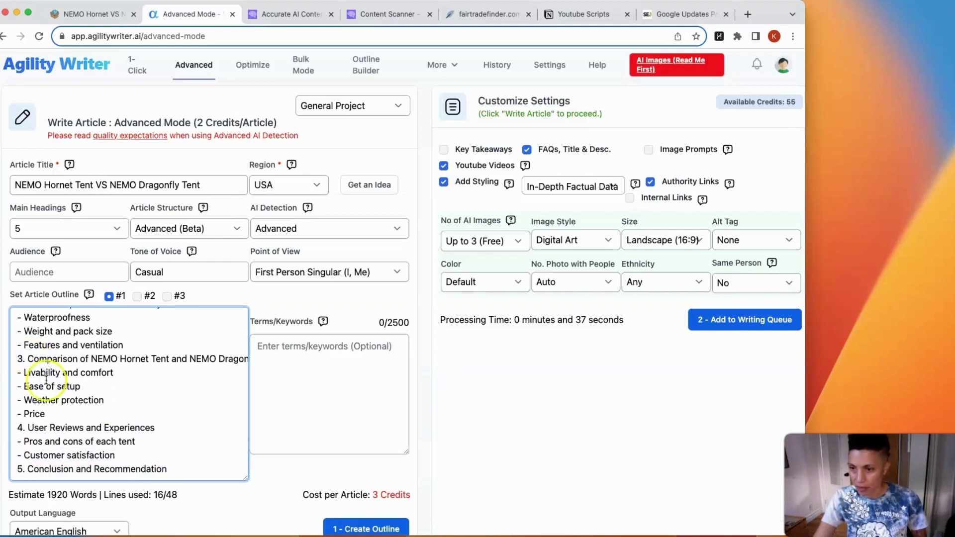
pyautogui.scroll(-1, 41, 415)
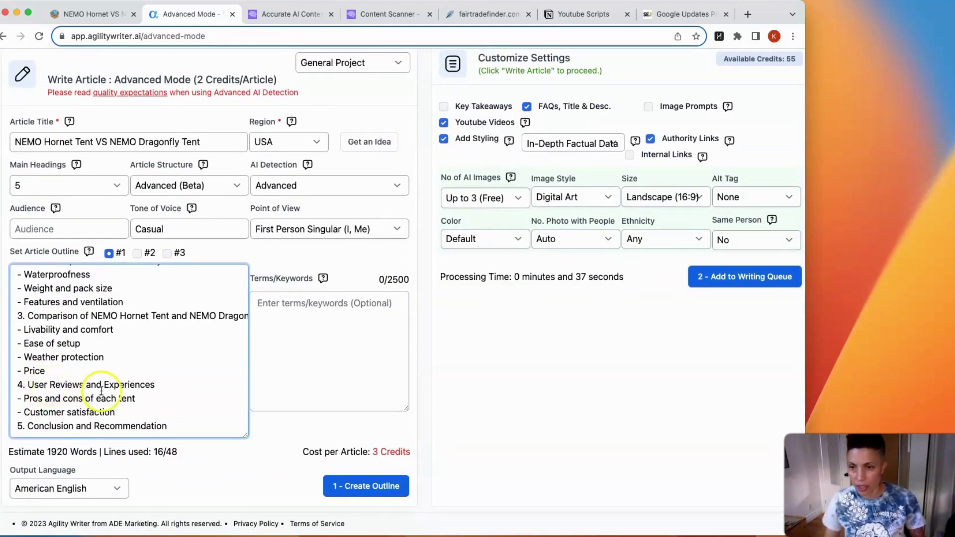
pyautogui.click(342, 368)
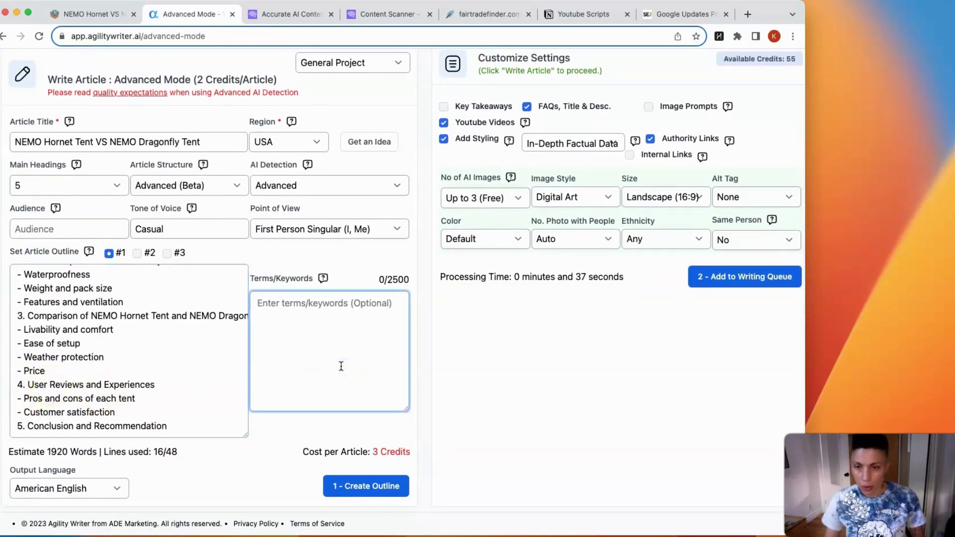
pyautogui.click(739, 277)
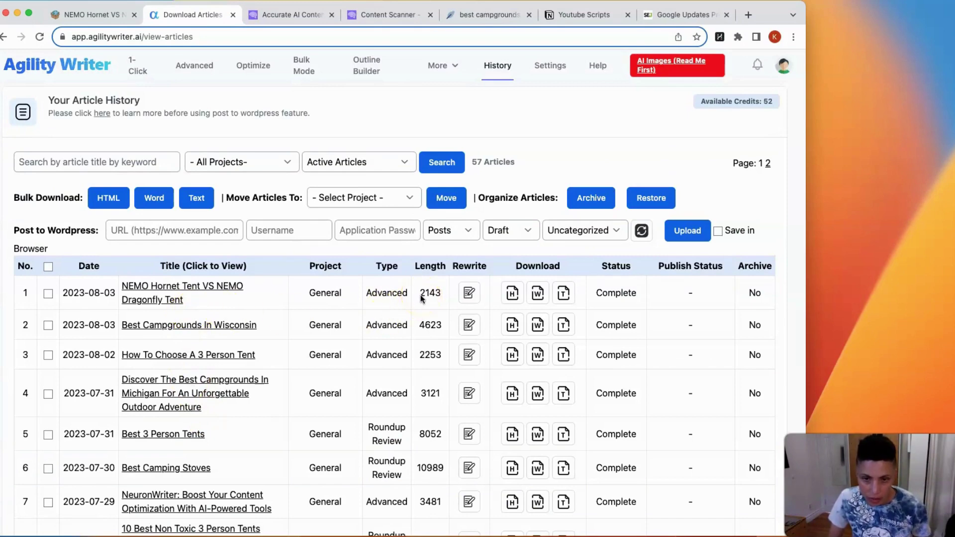
# Step: Open the new "NEMO Hornet Tent VS NEMO Dragonfly Tent" article from the history and examine its images, text and headings
pyautogui.click(190, 292)
pyautogui.scroll(-1, 349, 344)
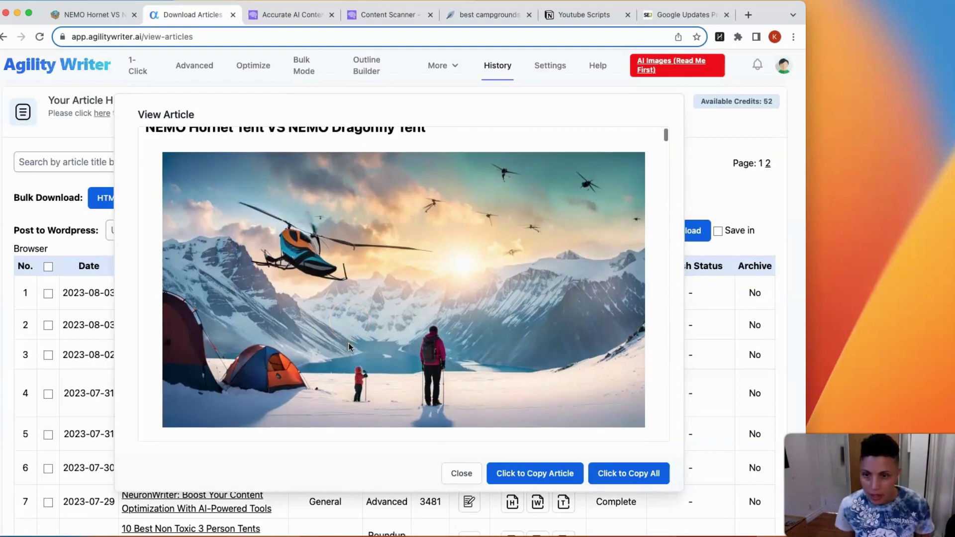
pyautogui.scroll(-1, 267, 294)
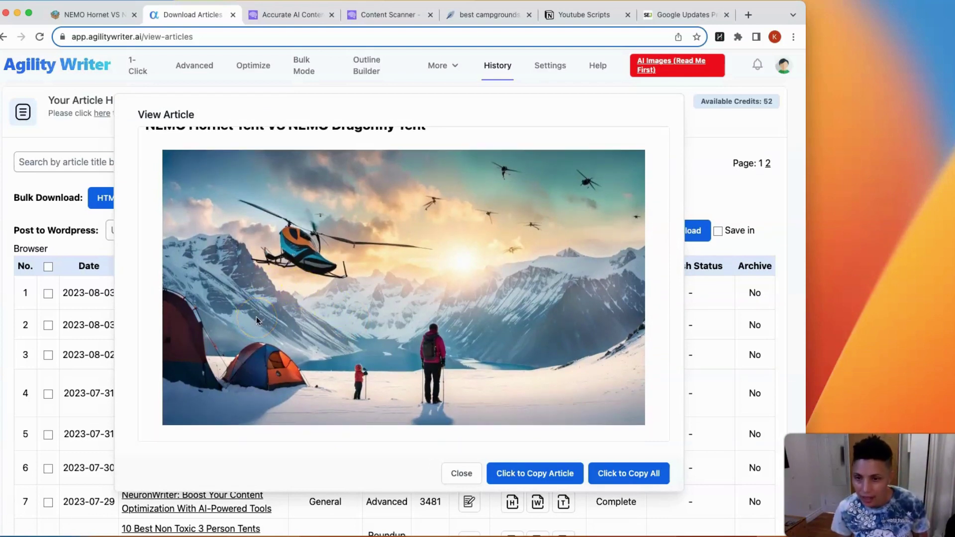
pyautogui.scroll(-2, 258, 302)
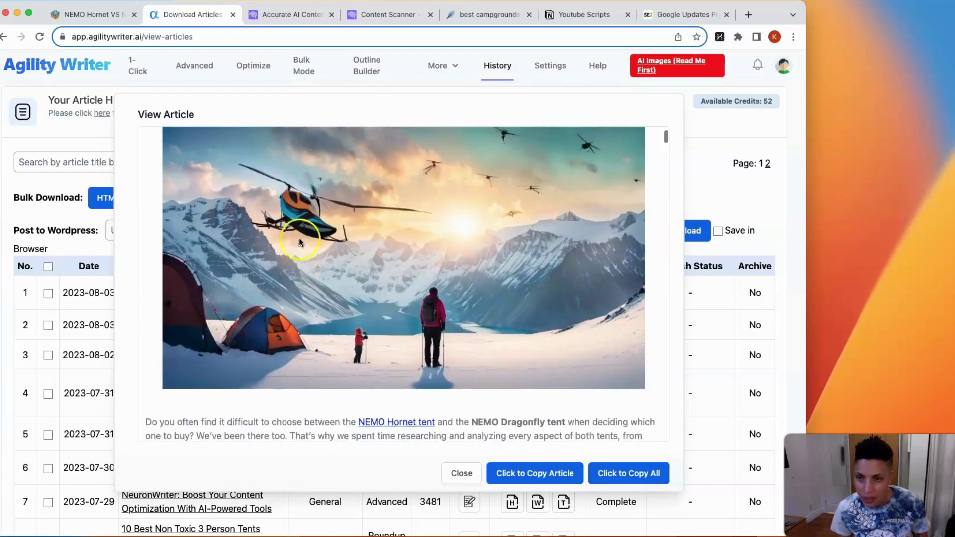
pyautogui.scroll(2, 300, 238)
pyautogui.scroll(-8, 342, 294)
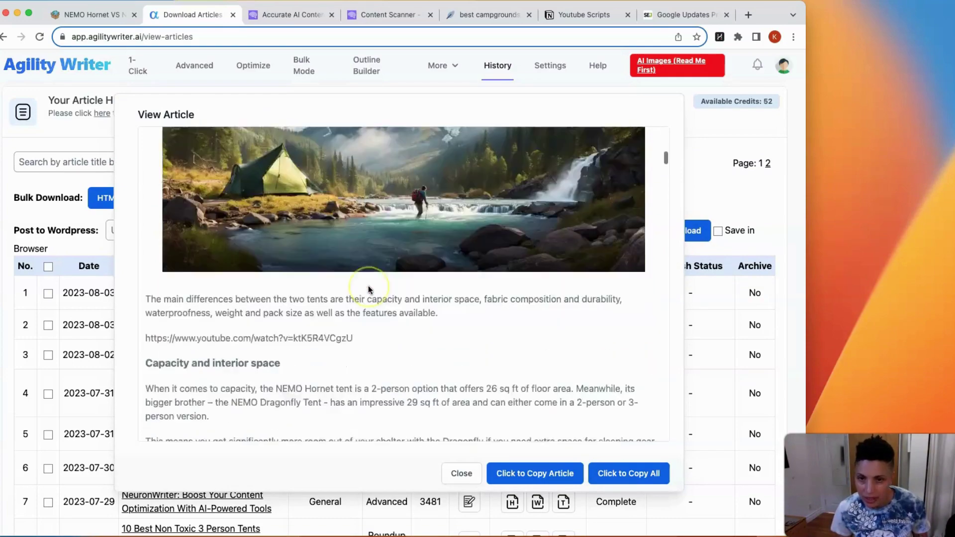
pyautogui.scroll(-20, 368, 288)
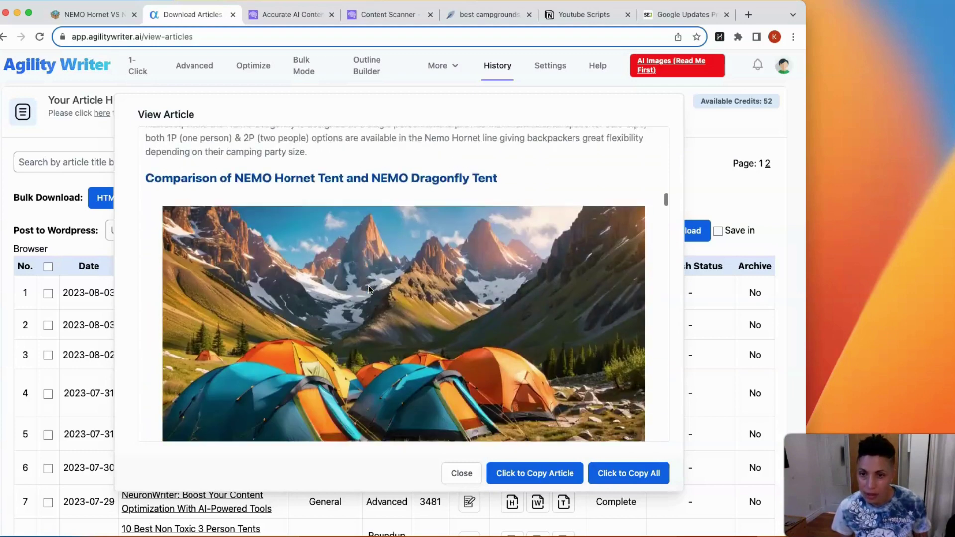
pyautogui.scroll(-4, 368, 286)
# Step: Copy the new article and switch to the Originality.ai content scanner to replace the old scan text with it
pyautogui.click(545, 460)
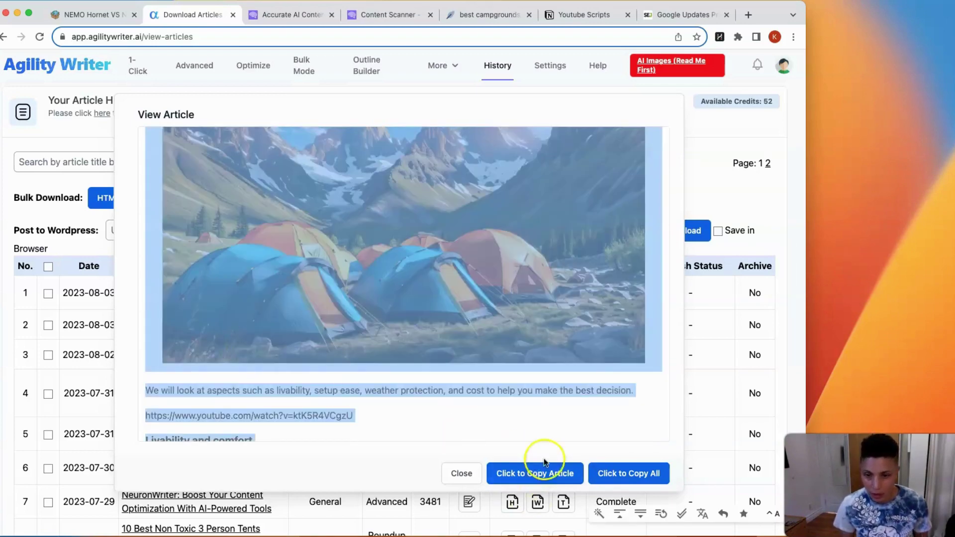
pyautogui.click(368, 15)
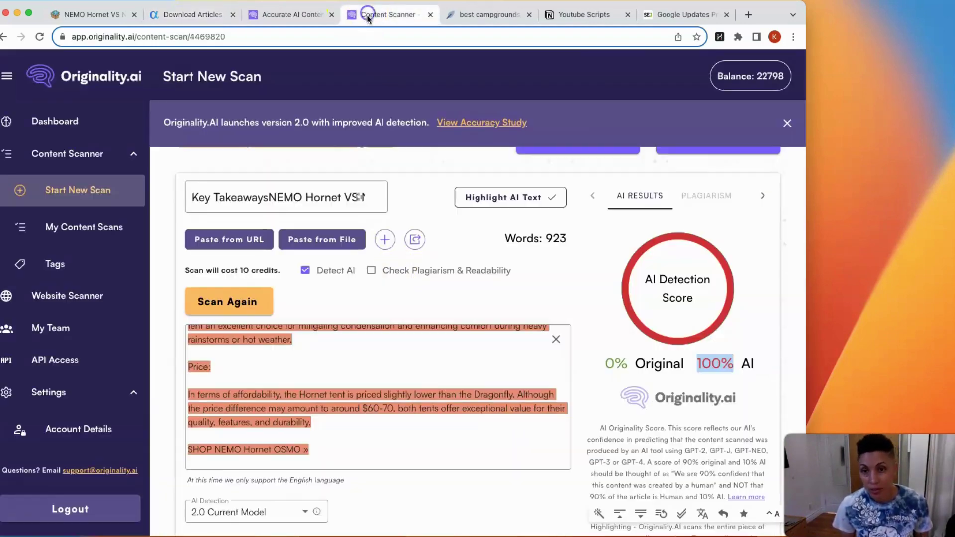
pyautogui.click(555, 339)
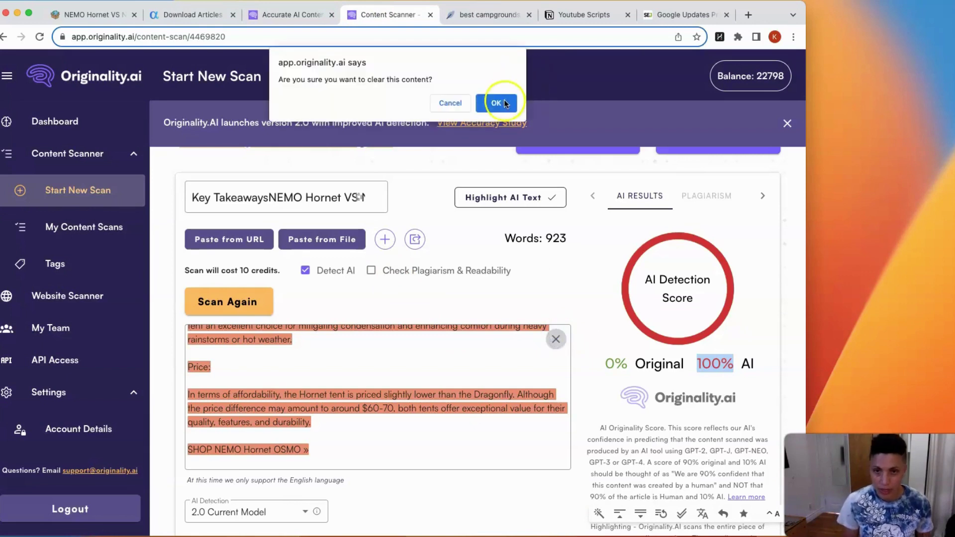
pyautogui.click(505, 104)
pyautogui.click(442, 347)
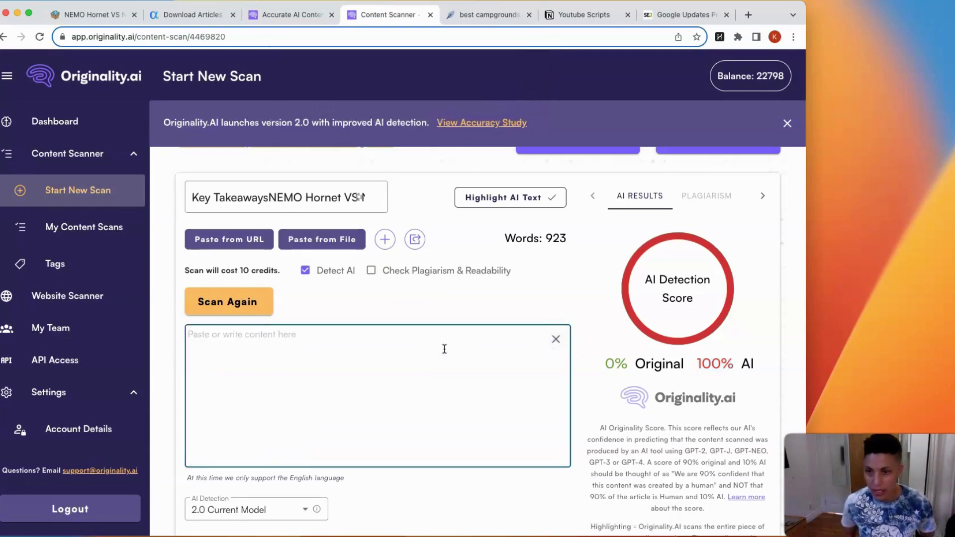
pyautogui.press('super+v')
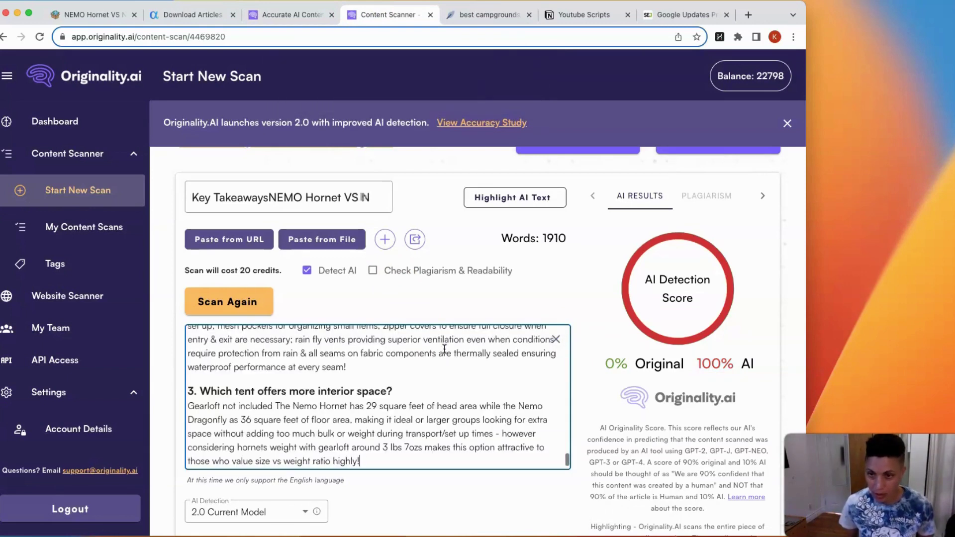
# Step: Scan the pasted tent article for AI content and examine its originality score
pyautogui.scroll(5, 463, 358)
pyautogui.scroll(10, 470, 365)
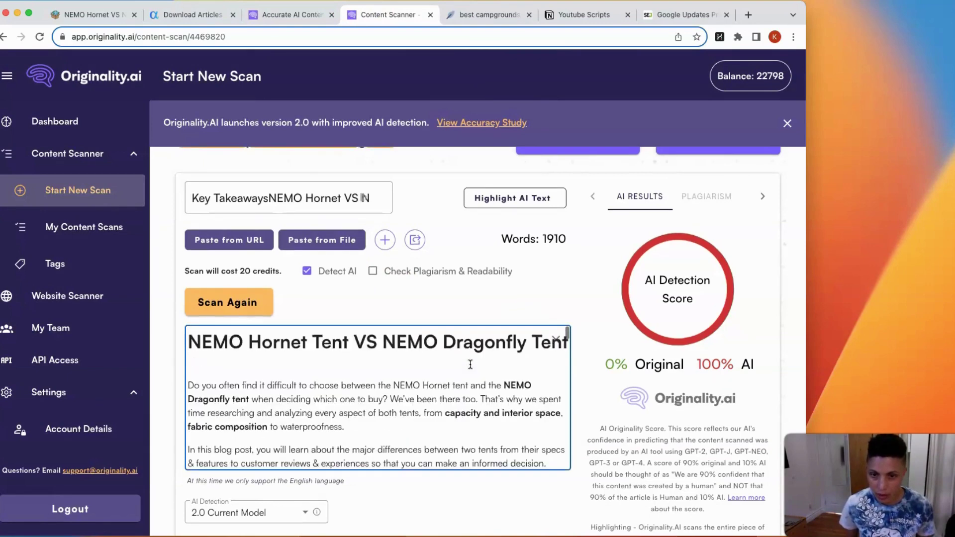
pyautogui.click(249, 303)
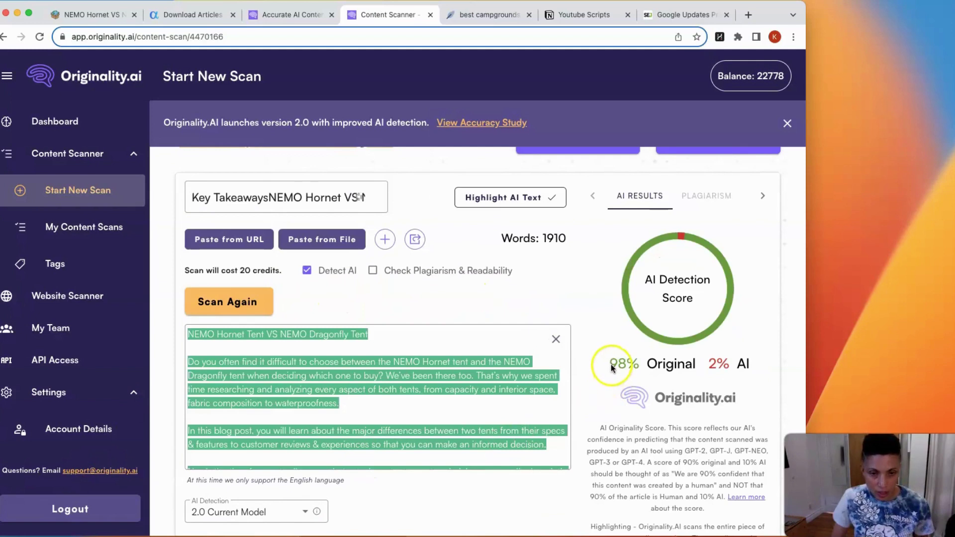
pyautogui.moveTo(607, 366); pyautogui.dragTo(697, 369)
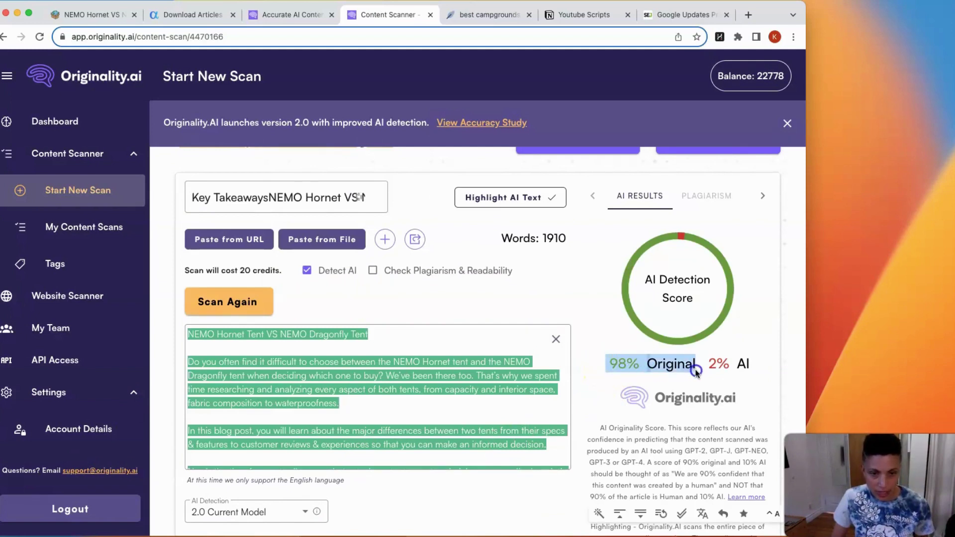
pyautogui.click(490, 362)
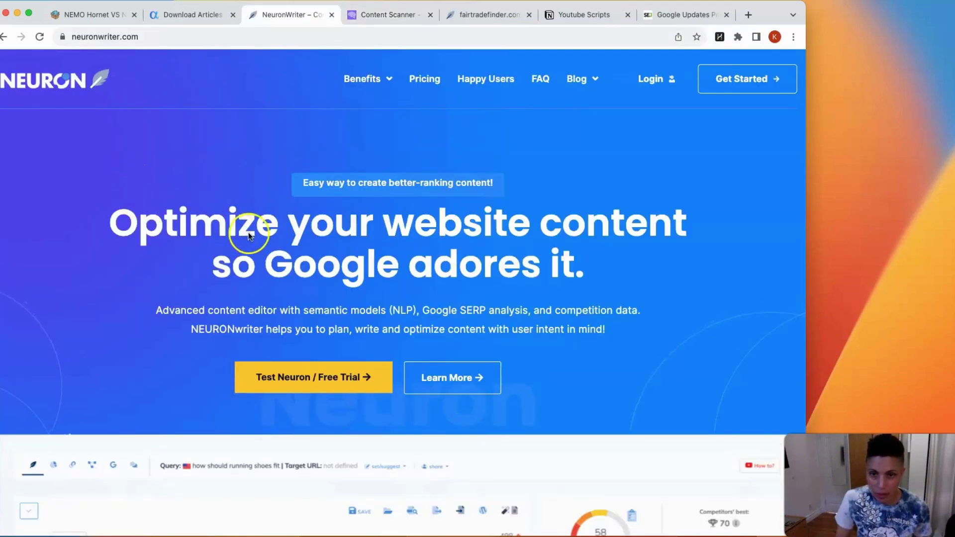
# Step: Switch to the fairtradefinder.com project in NeuronWriter and open a new content writer query
pyautogui.click(482, 15)
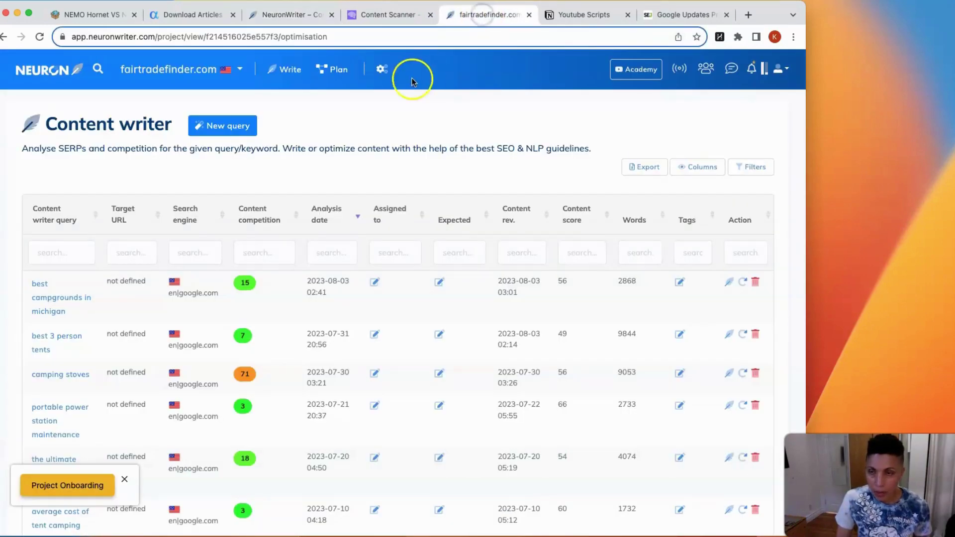
pyautogui.click(230, 126)
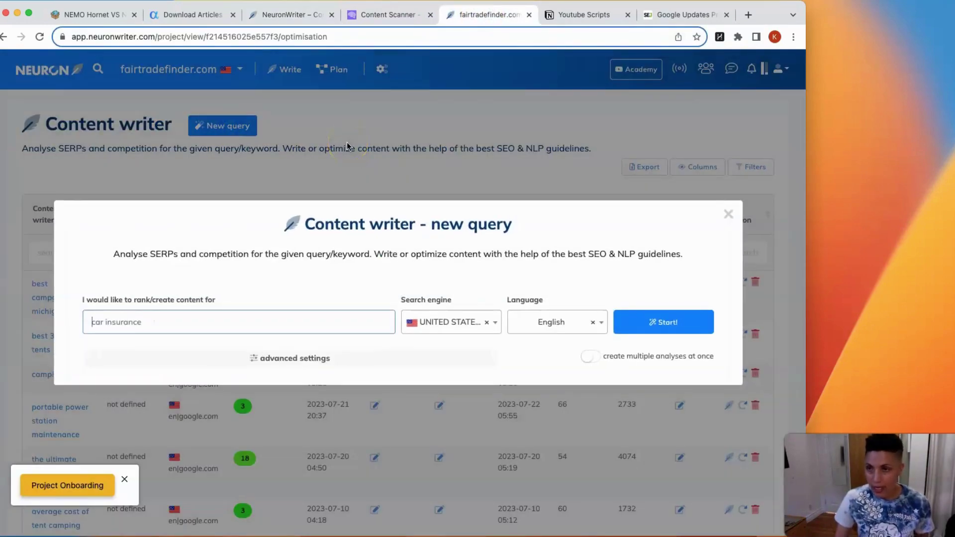
pyautogui.click(132, 325)
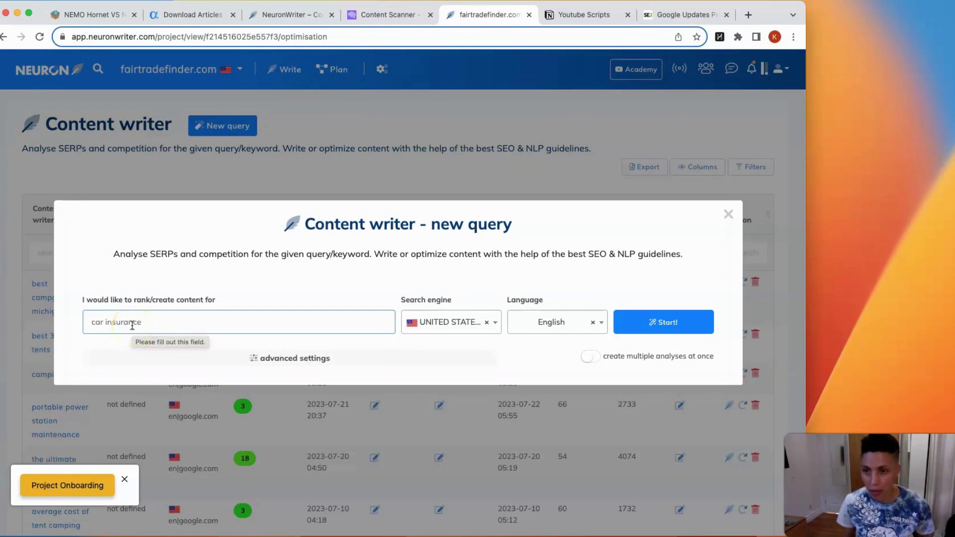
# Step: Copy "NEMO Hornet VS NEMO Dragonfly" from the published article's title and start the NeuronWriter query with it in English for the United States
pyautogui.click(99, 15)
pyautogui.scroll(1, 160, 153)
pyautogui.scroll(15, 159, 153)
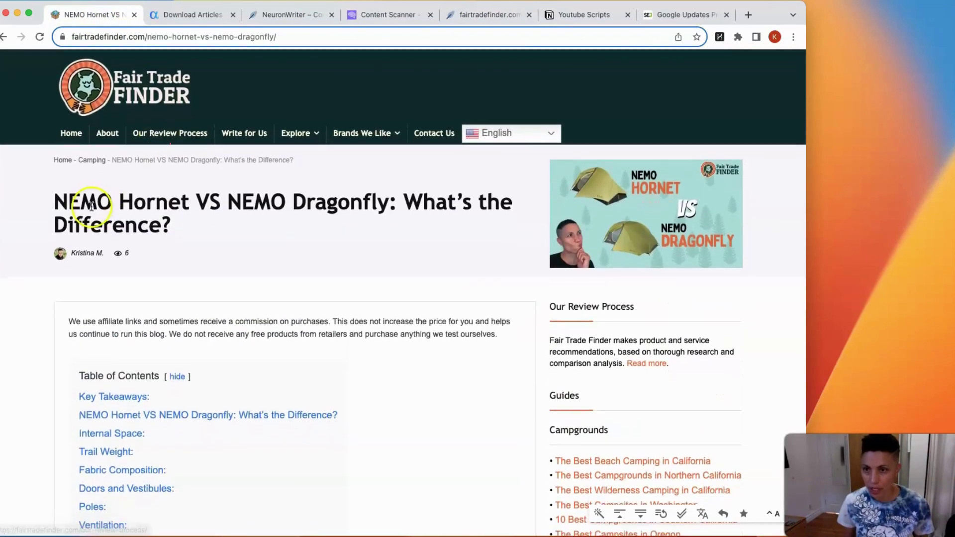
pyautogui.click(493, 11)
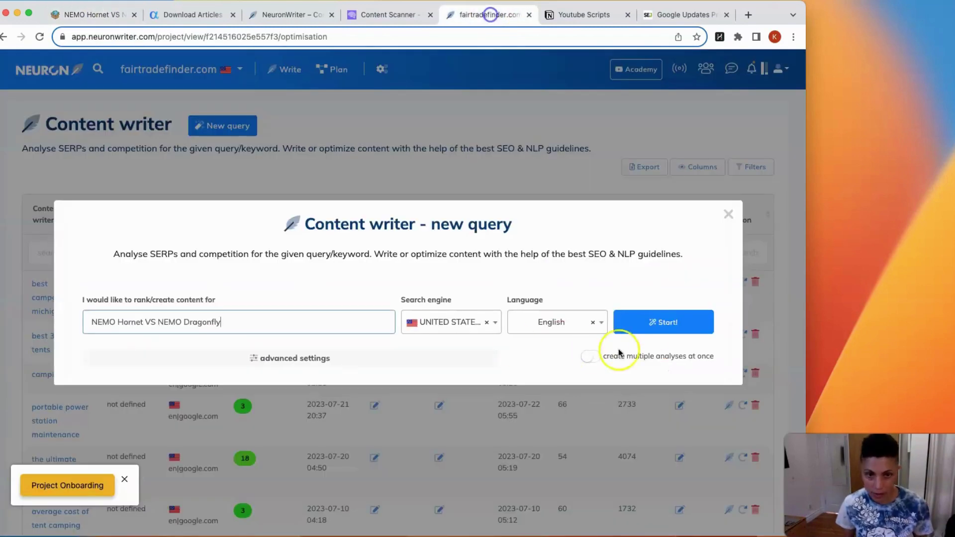
pyautogui.click(654, 324)
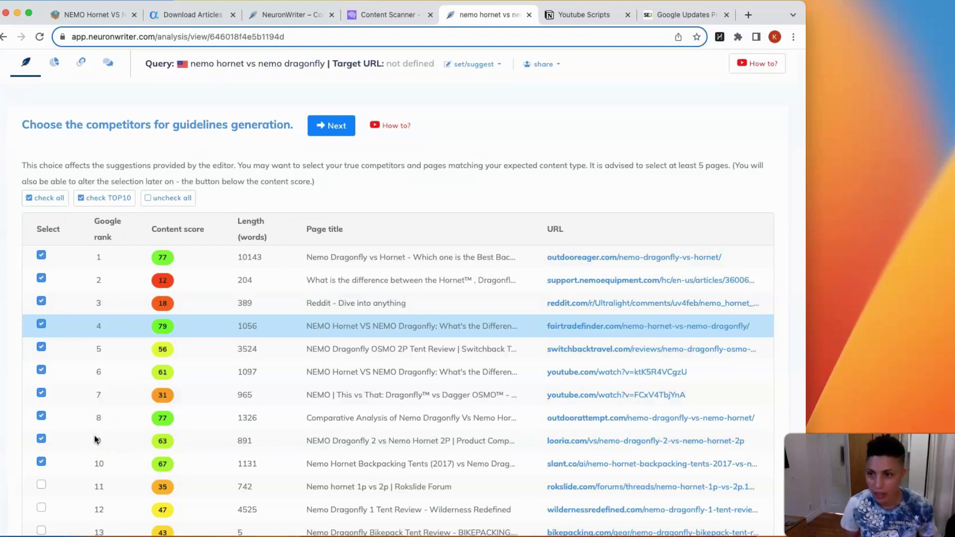
pyautogui.click(131, 437)
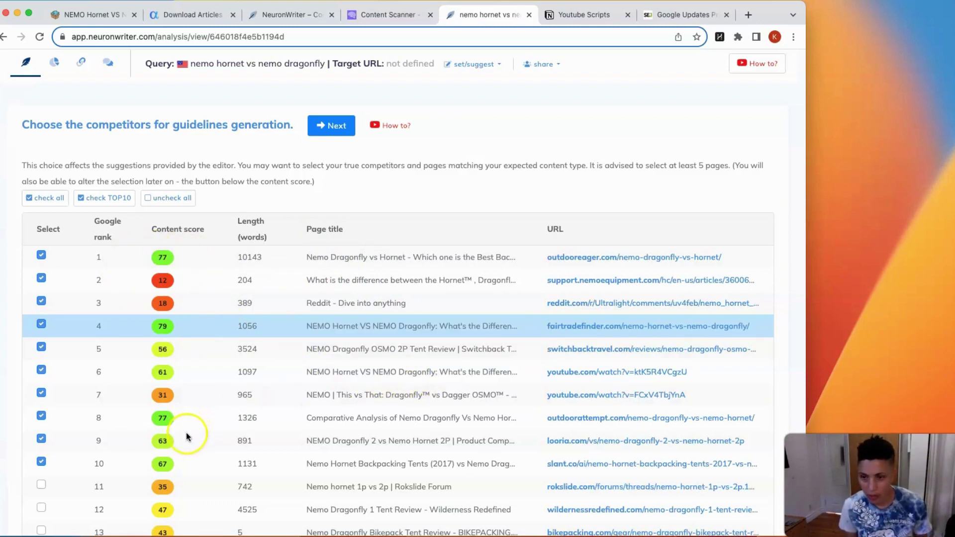
# Step: Generate the content guidelines from the ten top-ranking competitors already selected
pyautogui.scroll(-1, 181, 442)
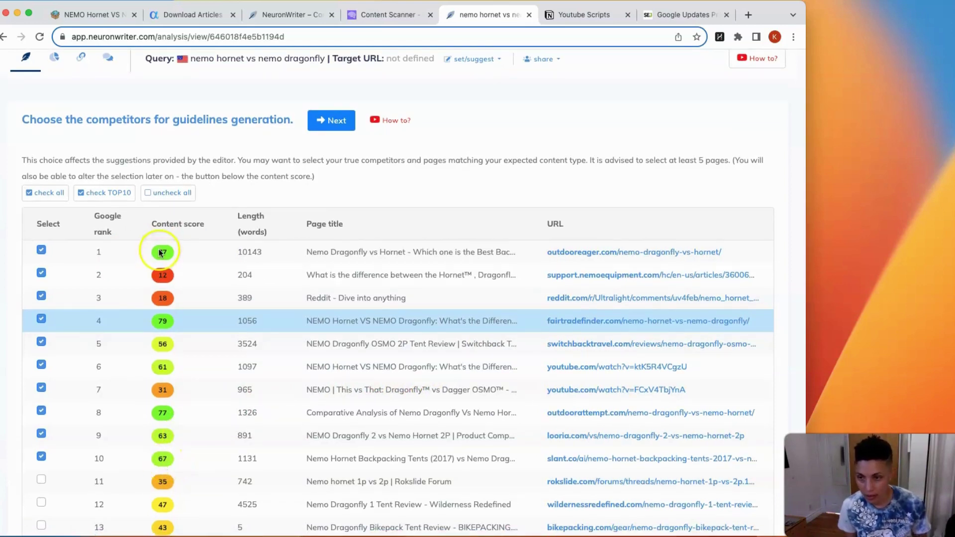
pyautogui.scroll(1, 234, 226)
pyautogui.click(333, 133)
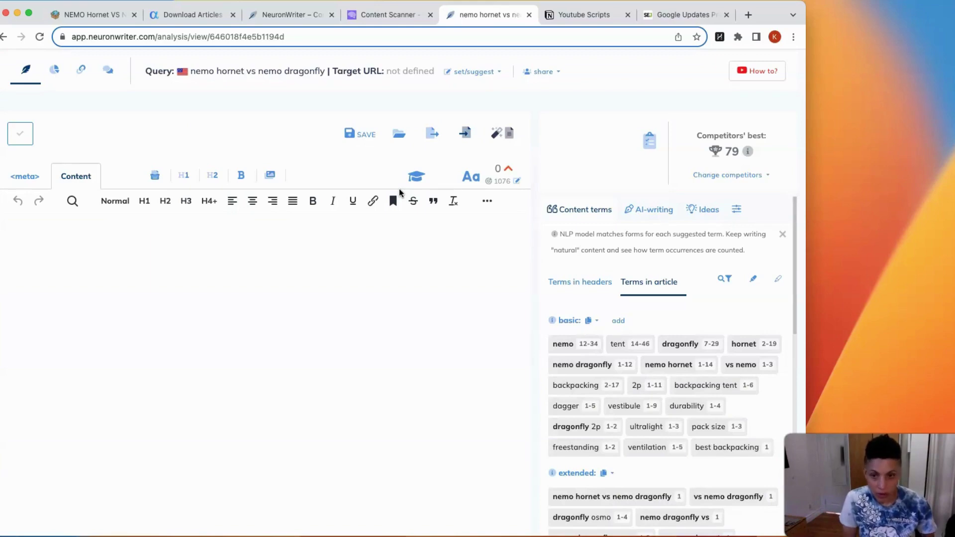
# Step: Paste the generated tent comparison article into the empty content editor and save it
pyautogui.click(318, 268)
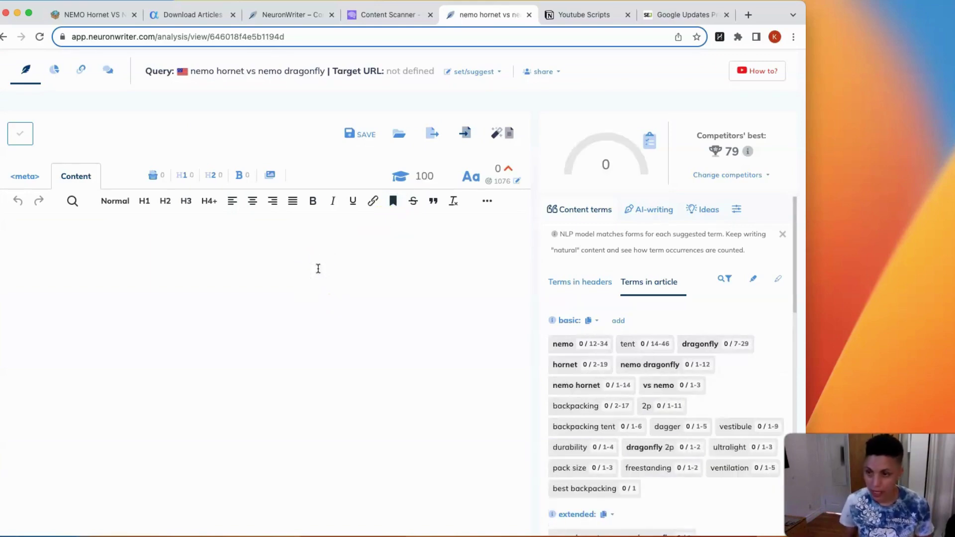
pyautogui.write('describing')
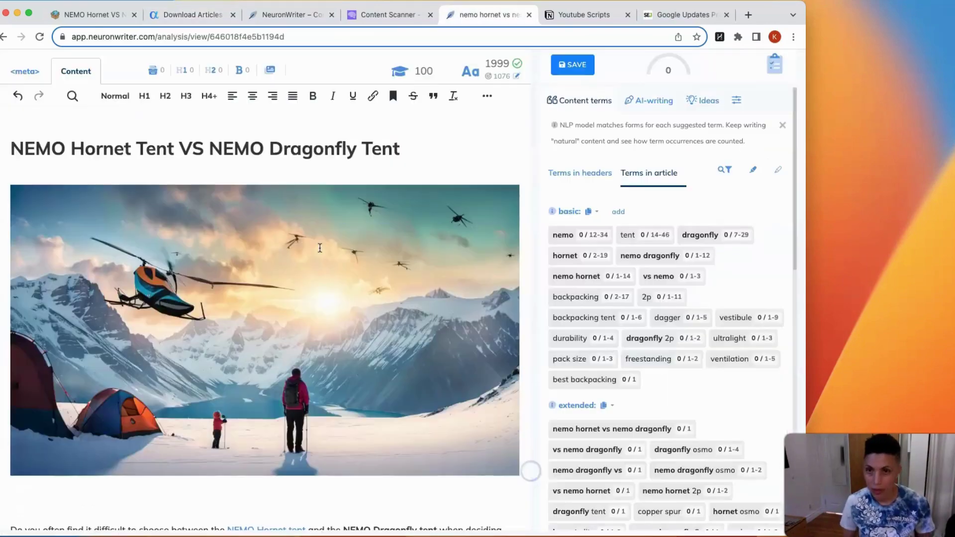
pyautogui.scroll(3, 320, 247)
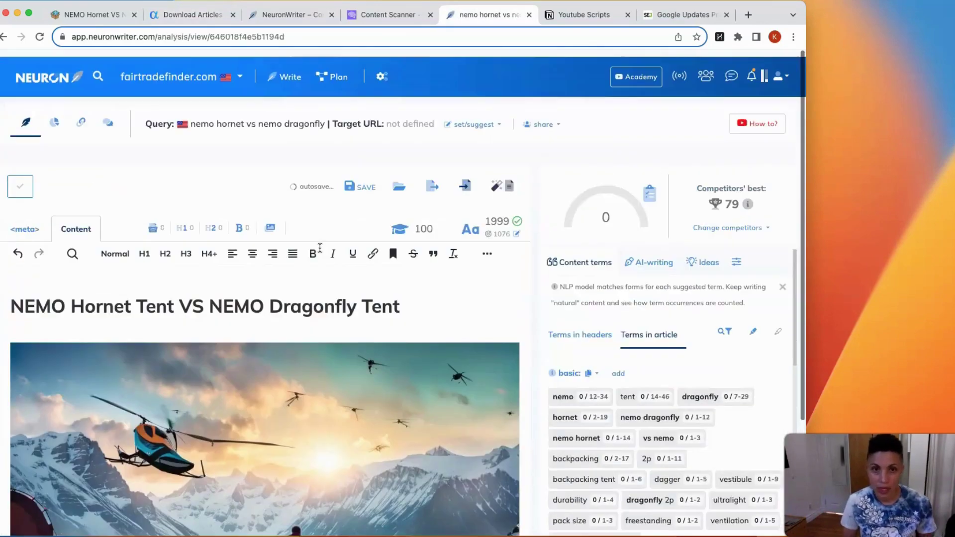
pyautogui.click(362, 180)
# Step: Move the H1 heading "NEMO Hornet Tent VS NEMO Dragonfly Tent" out of the article body into the meta title
pyautogui.click(159, 301)
pyautogui.tripleClick(261, 300)
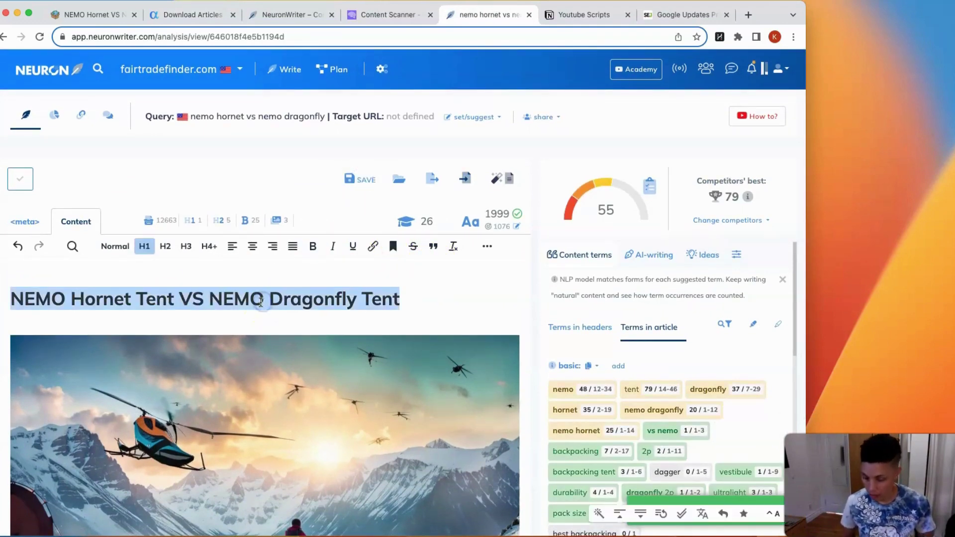
pyautogui.press('BackSpace')
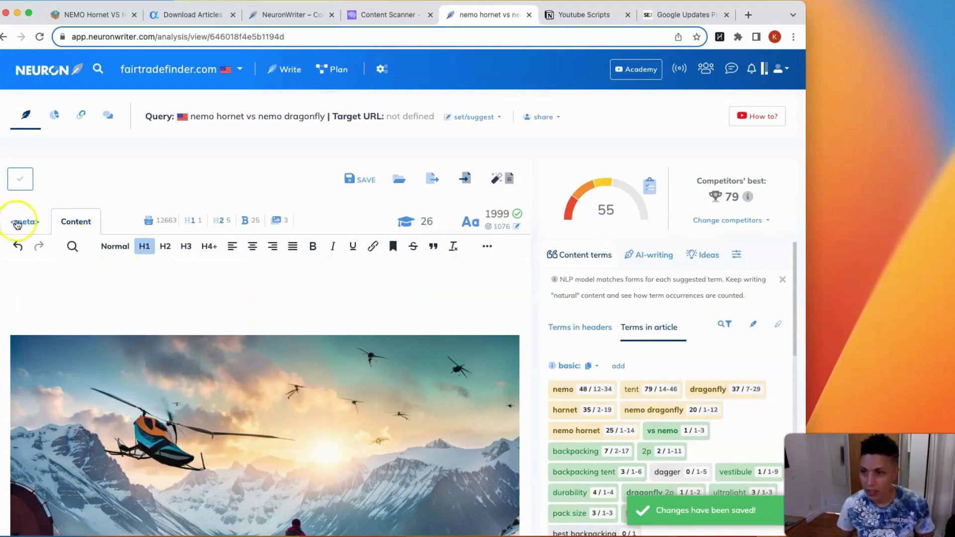
pyautogui.click(73, 247)
pyautogui.click(122, 257)
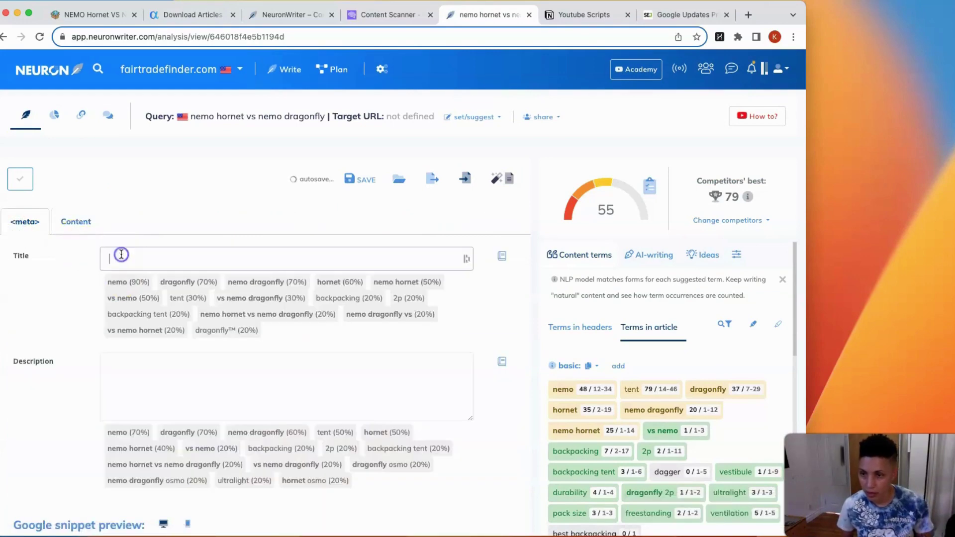
pyautogui.click(82, 226)
pyautogui.click(111, 315)
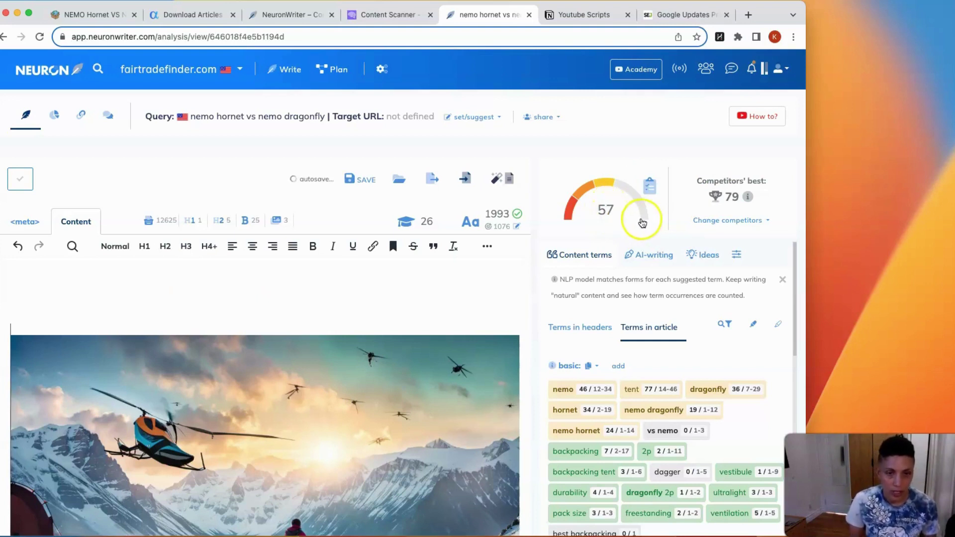
# Step: Examine the content score against the competitors' best and review how the article uses the suggested basic and extended terms
pyautogui.moveTo(749, 198)
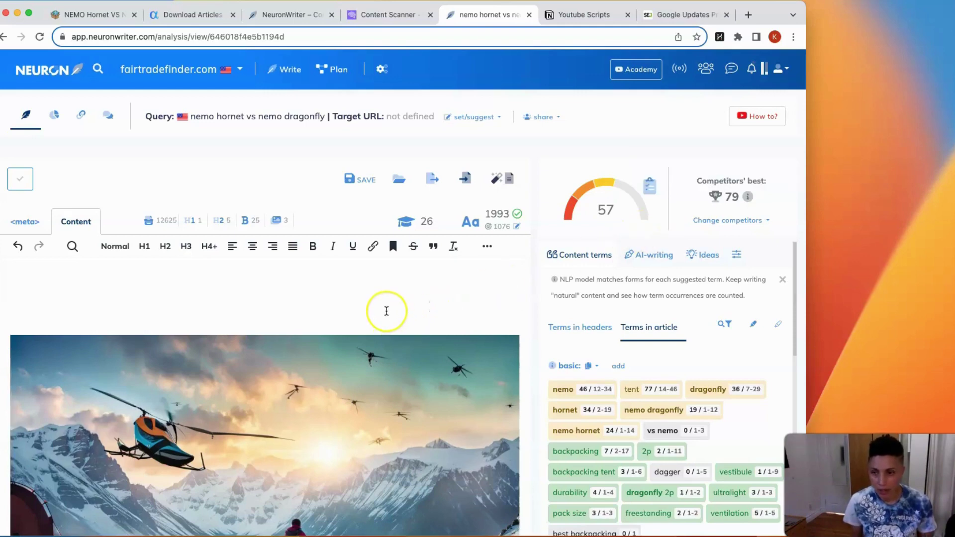
pyautogui.scroll(-5, 387, 311)
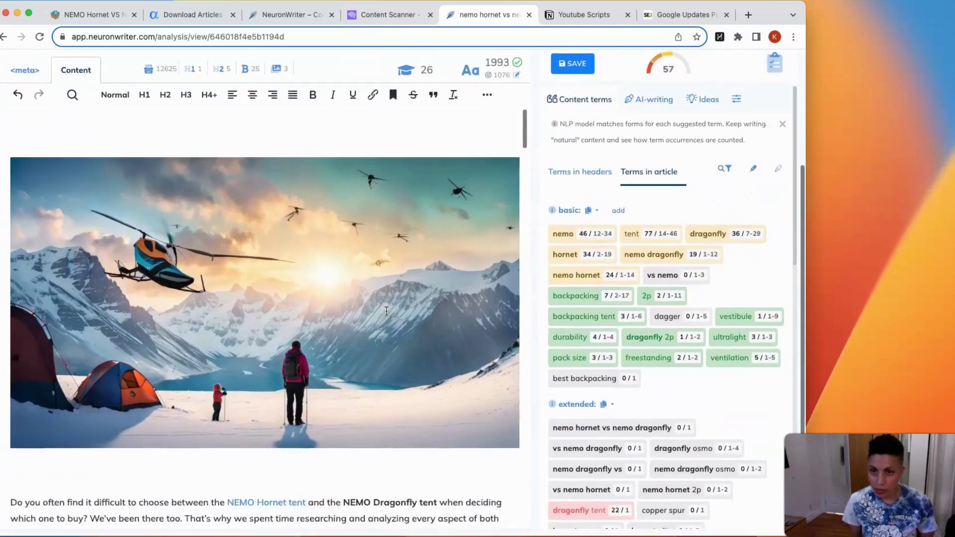
pyautogui.scroll(-5, 386, 311)
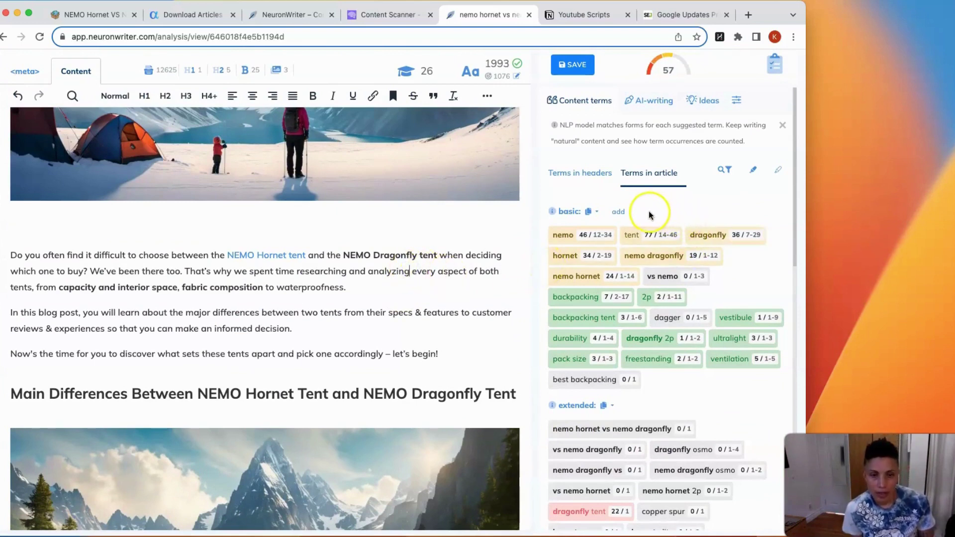
pyautogui.scroll(-5, 649, 215)
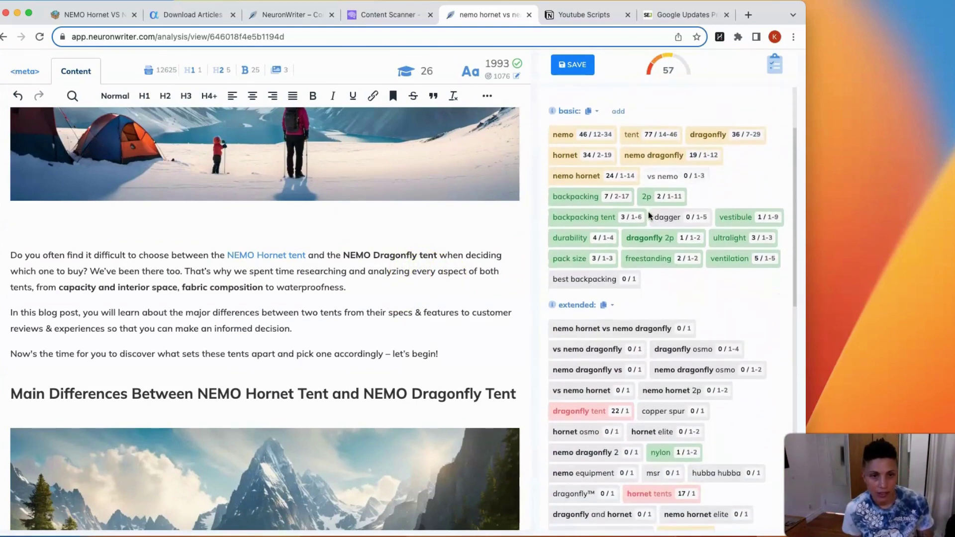
pyautogui.scroll(-3, 648, 211)
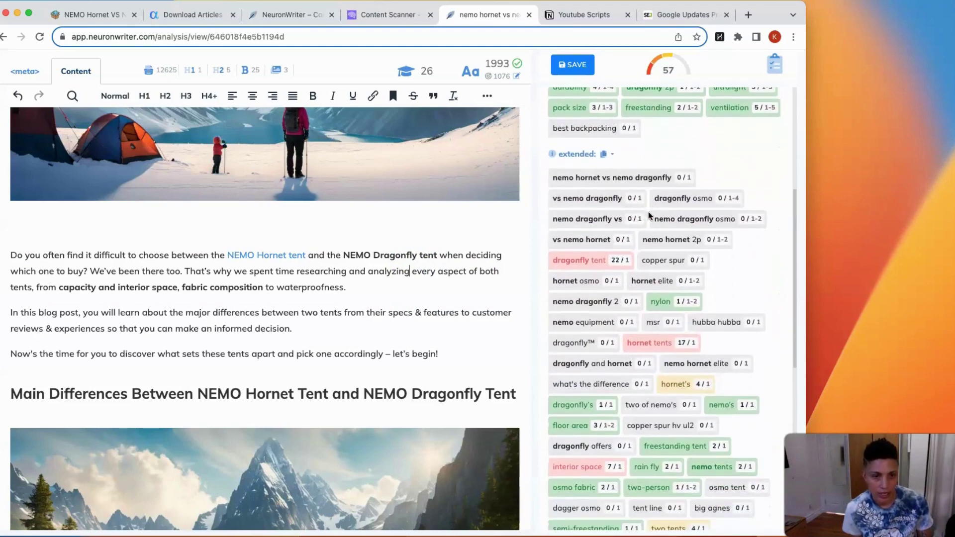
pyautogui.scroll(-5, 648, 211)
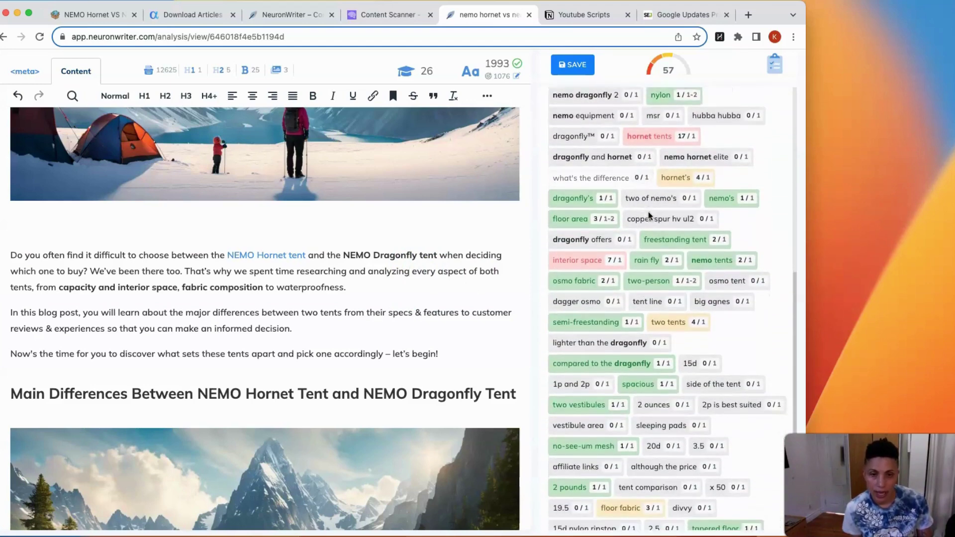
pyautogui.scroll(8, 648, 211)
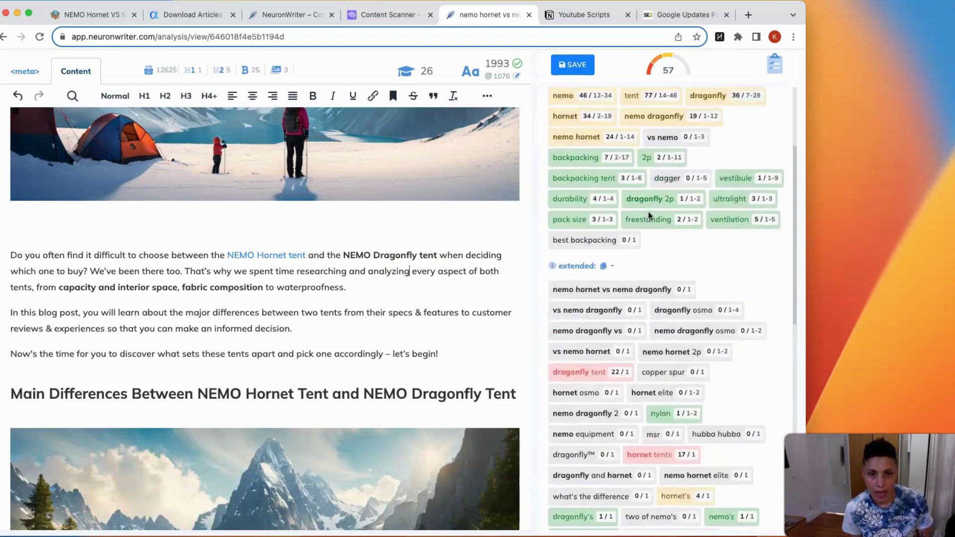
pyautogui.scroll(1, 648, 211)
pyautogui.click(579, 259)
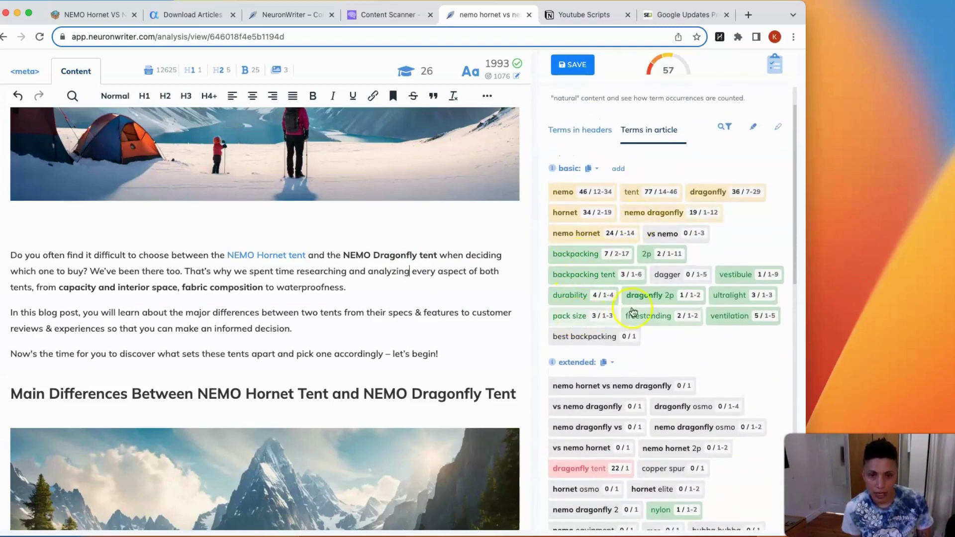
pyautogui.click(645, 297)
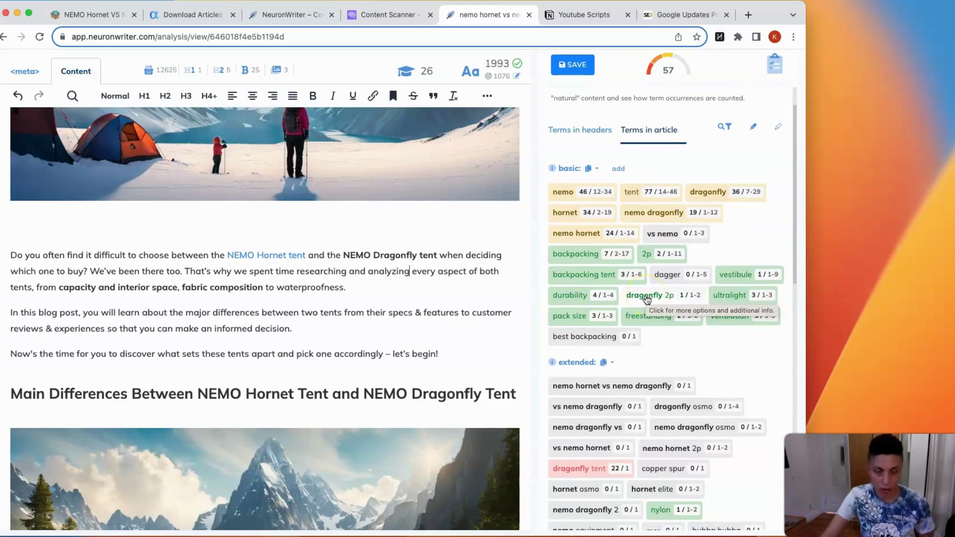
pyautogui.click(585, 199)
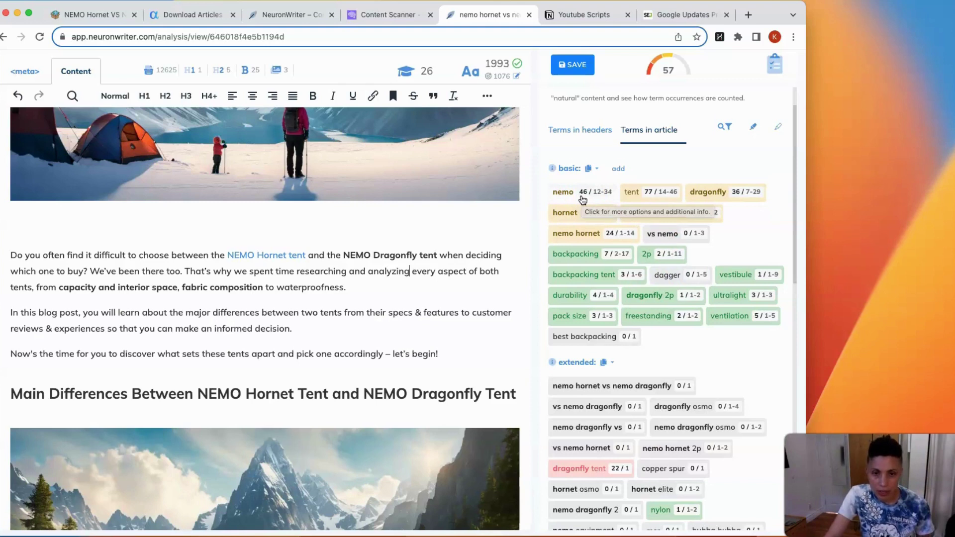
pyautogui.scroll(-5, 572, 209)
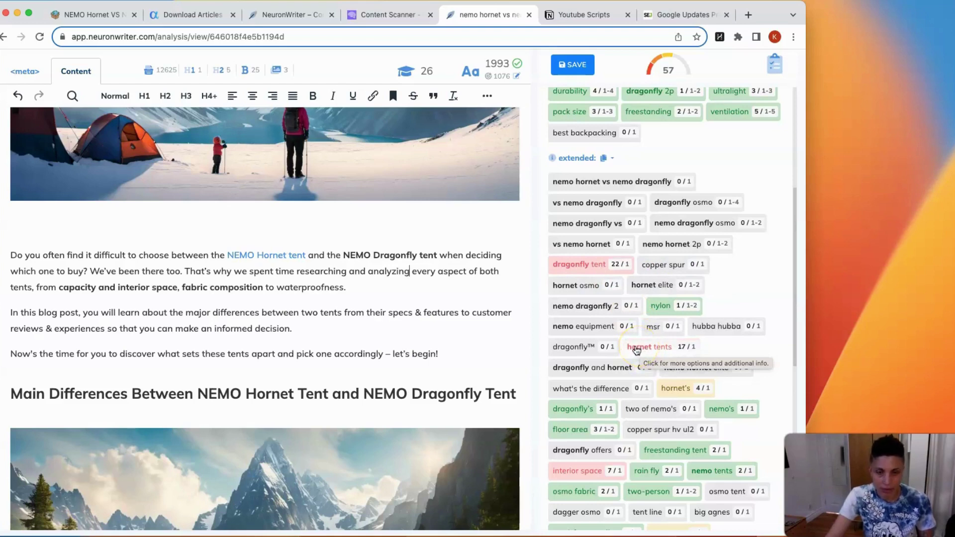
pyautogui.scroll(5, 637, 351)
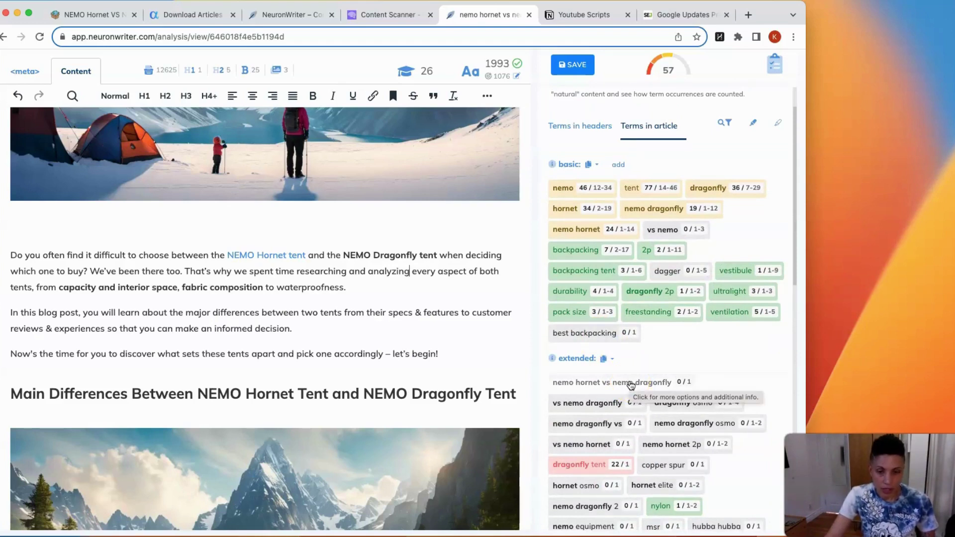
pyautogui.scroll(1, 631, 385)
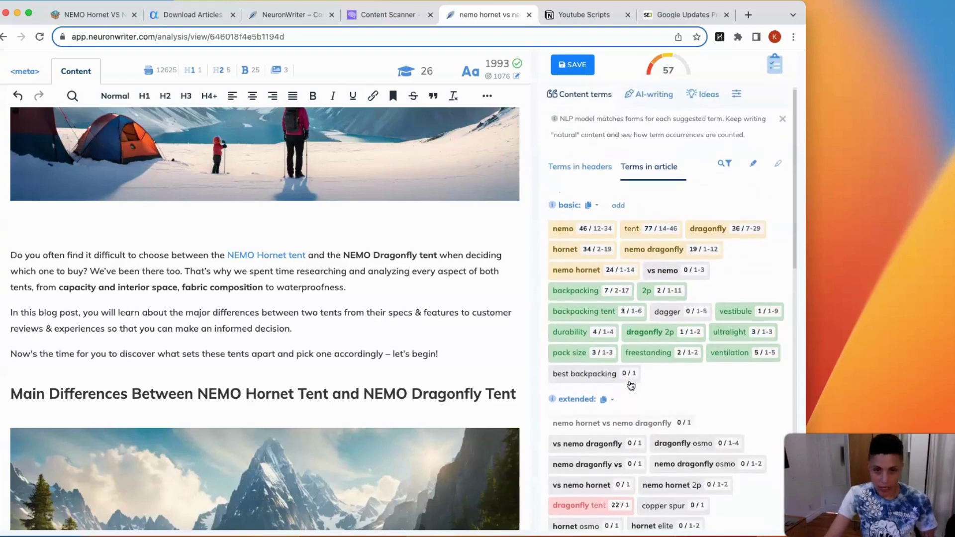
pyautogui.scroll(-5, 631, 383)
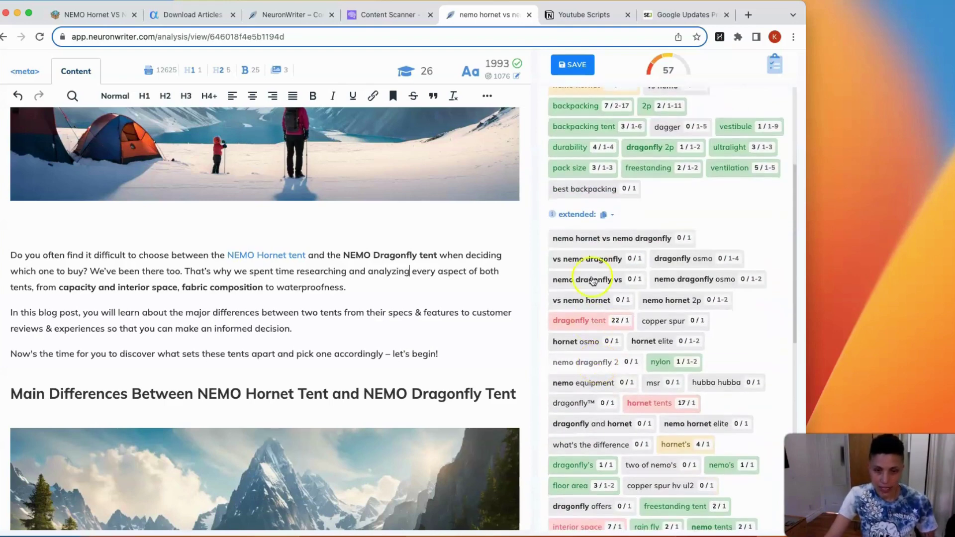
# Step: Copy the extended term "nemo hornet vs nemo dragonfly" and place the cursor in the article's introductory paragraph
pyautogui.click(589, 238)
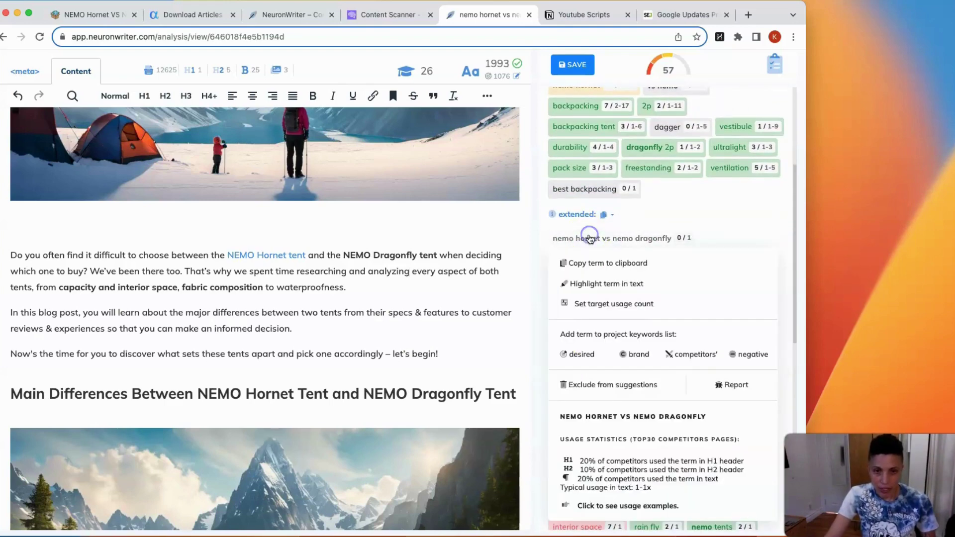
pyautogui.click(592, 263)
pyautogui.scroll(-1, 297, 279)
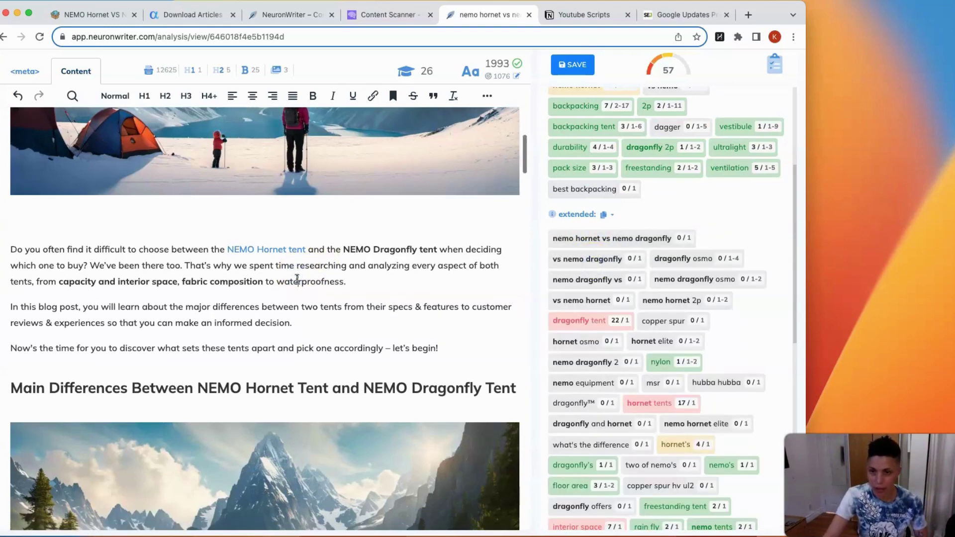
pyautogui.scroll(-1, 297, 279)
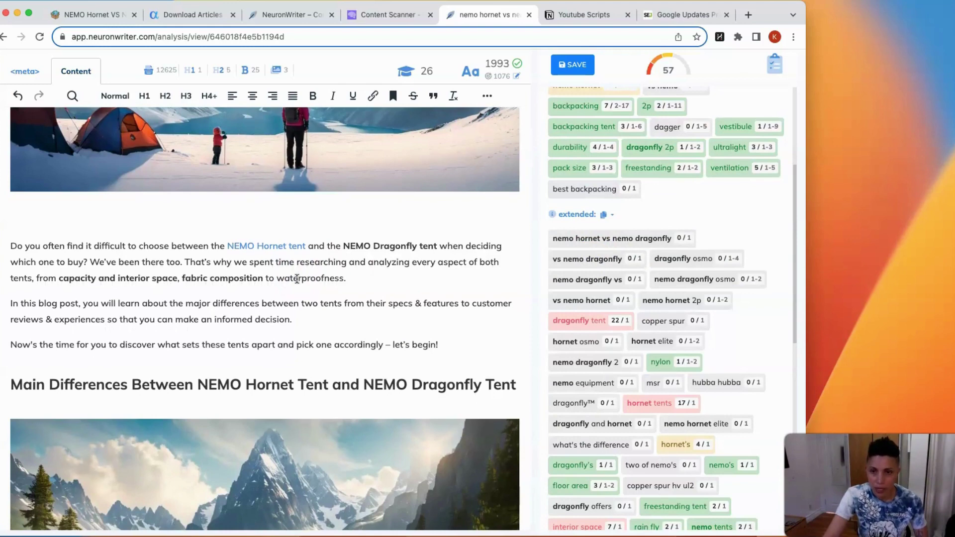
pyautogui.click(297, 279)
# Step: Examine the overall content score breakdown for keyword matches, suggested terms, length and keyword stuffing risk
pyautogui.scroll(5, 721, 267)
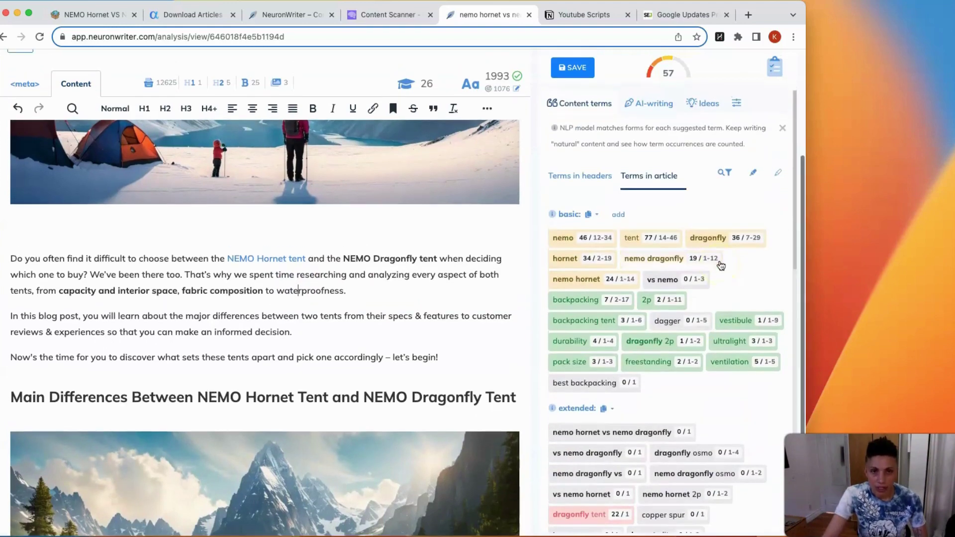
pyautogui.click(667, 74)
pyautogui.scroll(5, 677, 121)
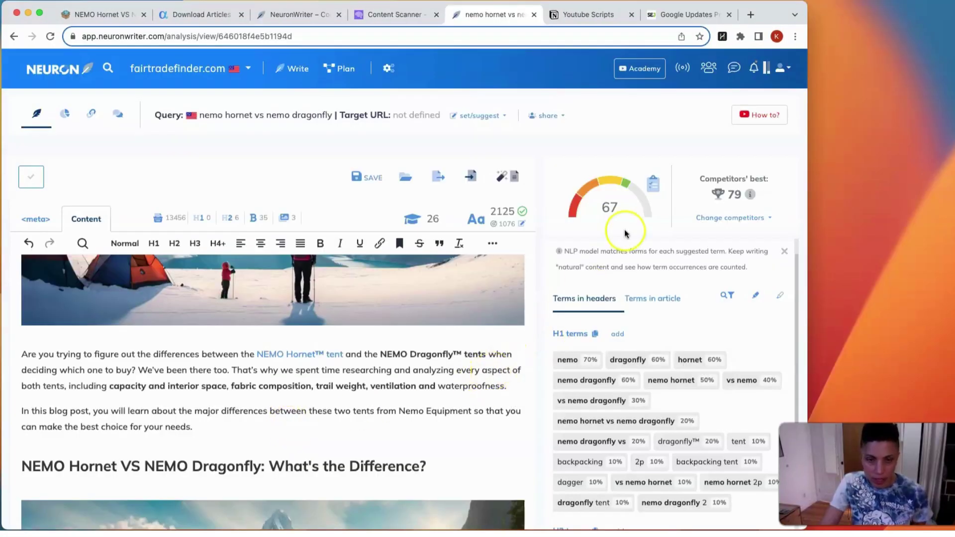
pyautogui.click(613, 210)
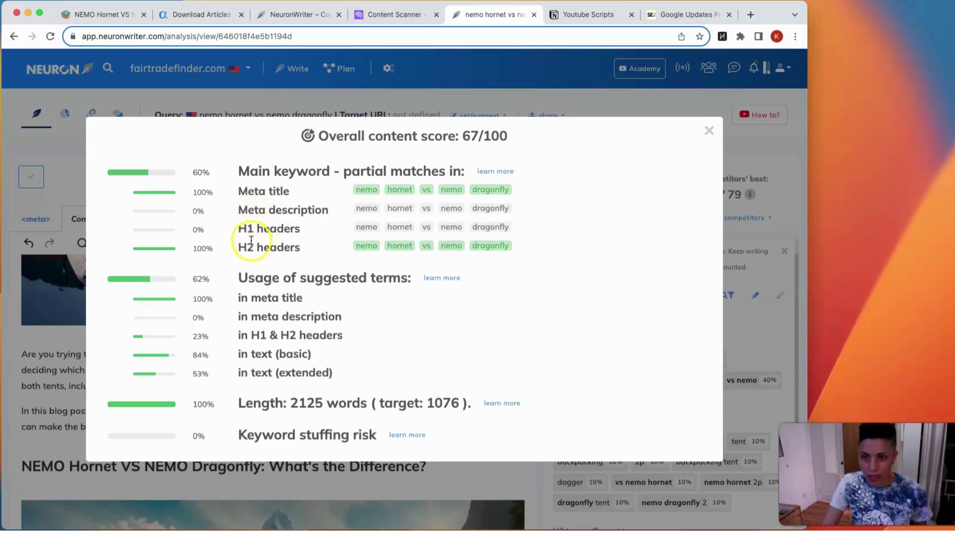
pyautogui.click(708, 132)
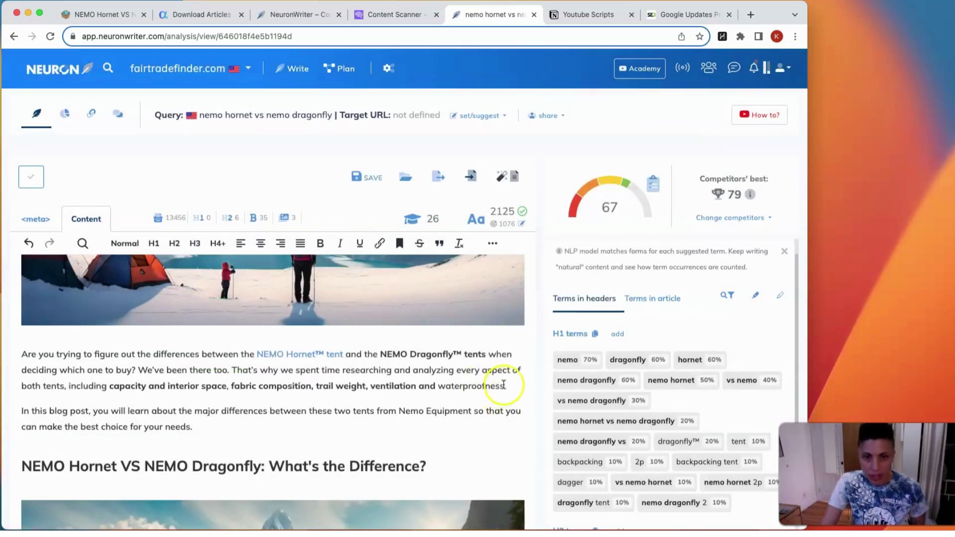
# Step: Review the suggested H1 and H2 header terms, including the competitor usage statistics for "nemo"
pyautogui.scroll(1, 615, 280)
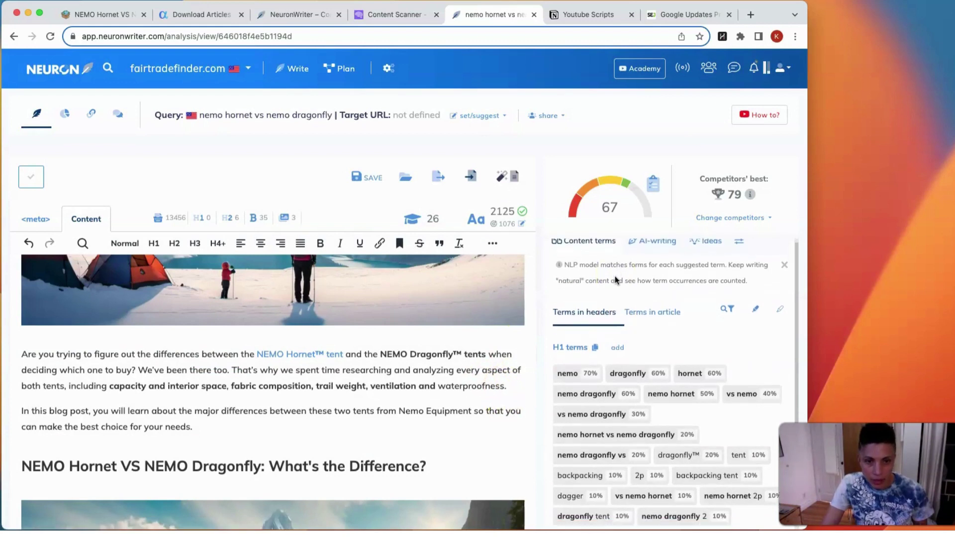
pyautogui.scroll(-2, 614, 276)
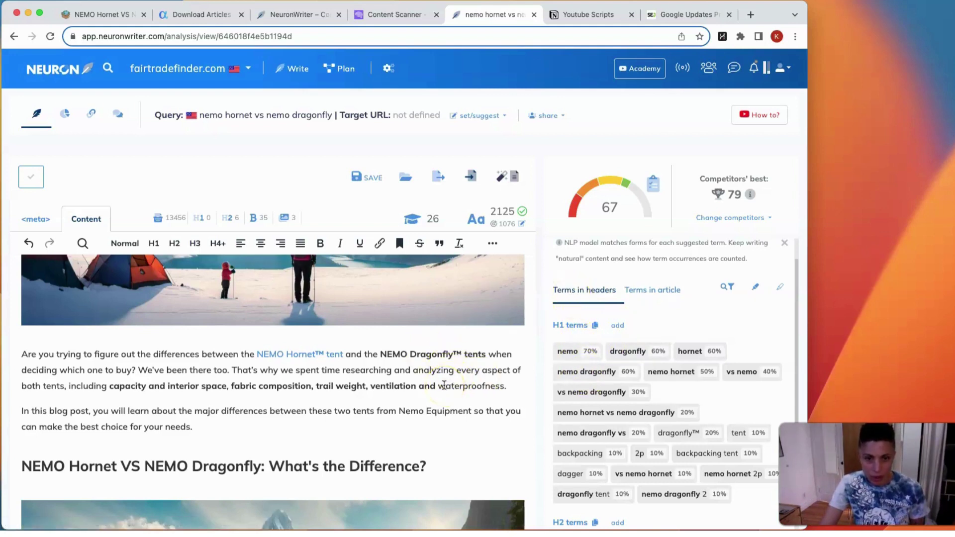
pyautogui.scroll(-1, 444, 384)
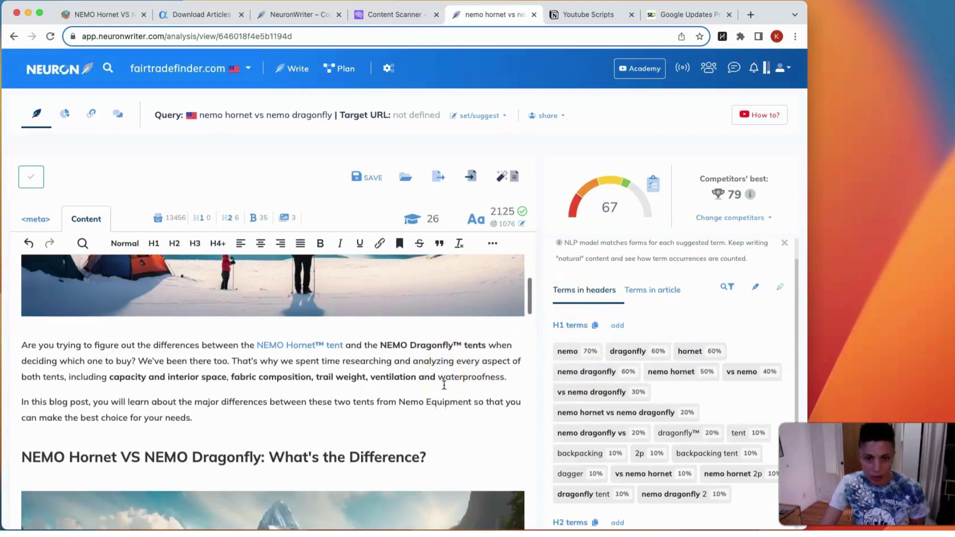
pyautogui.click(578, 354)
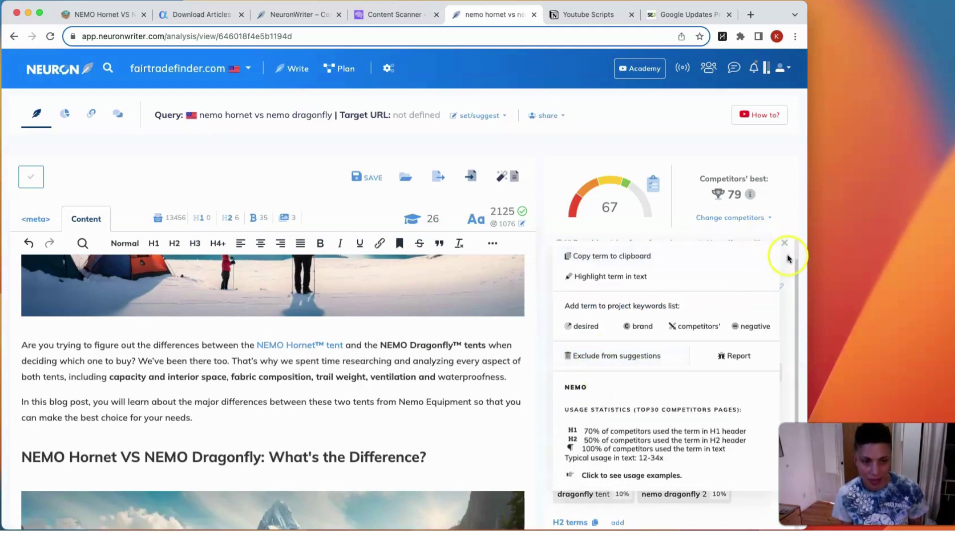
pyautogui.click(784, 274)
pyautogui.scroll(-2, 646, 368)
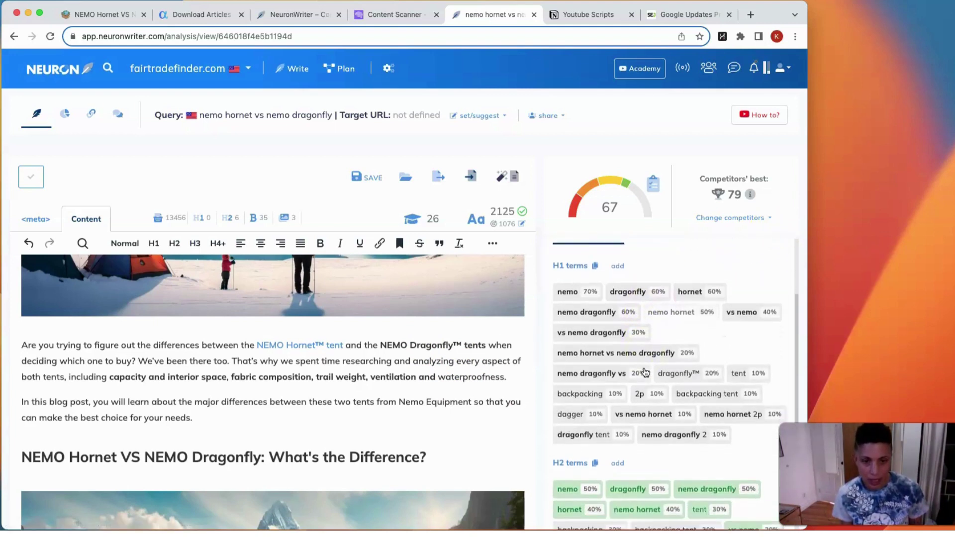
# Step: Add the unused H2 term "Backpacking" before "Tent Comparison" in the "NEMO Dragonfly vs Nemo Hornet" heading
pyautogui.scroll(-3, 622, 380)
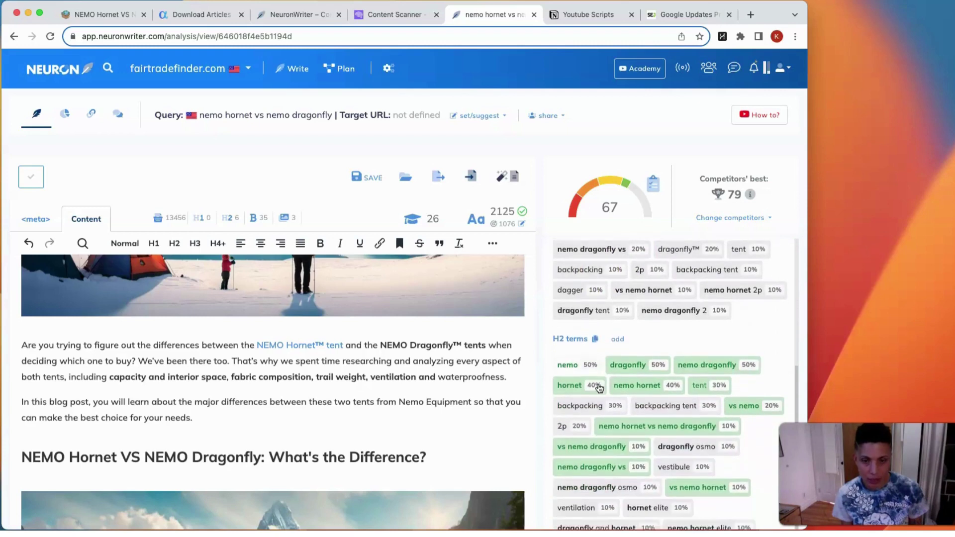
pyautogui.scroll(-3, 599, 387)
pyautogui.click(559, 294)
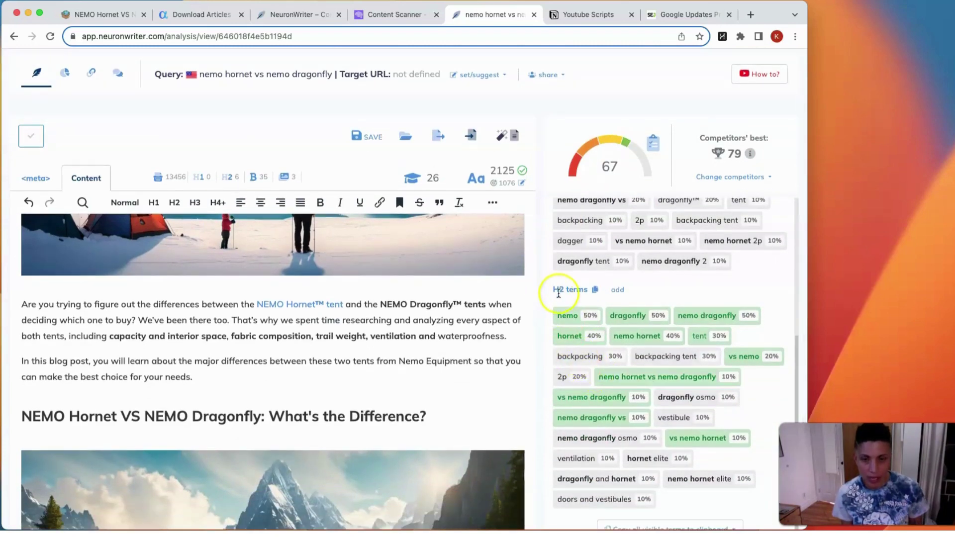
pyautogui.click(580, 361)
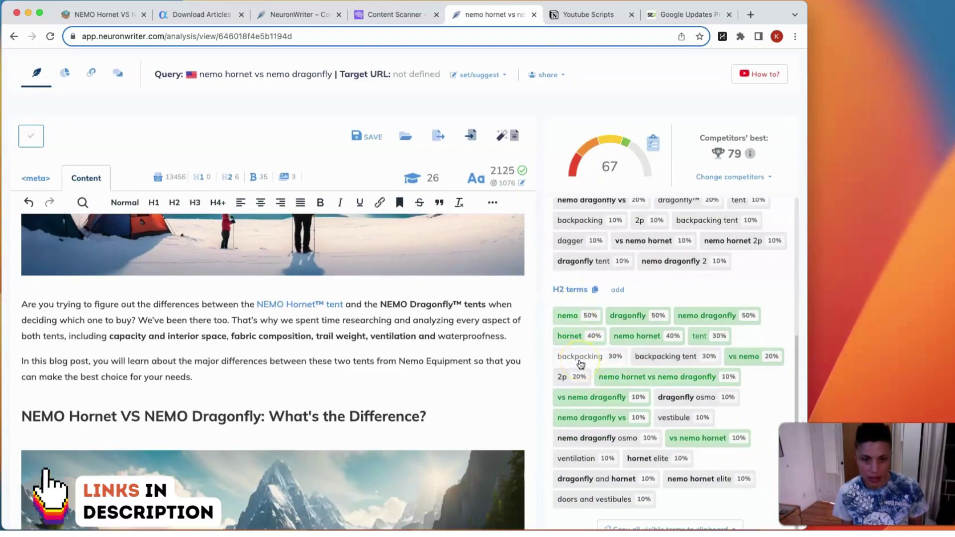
pyautogui.click(466, 391)
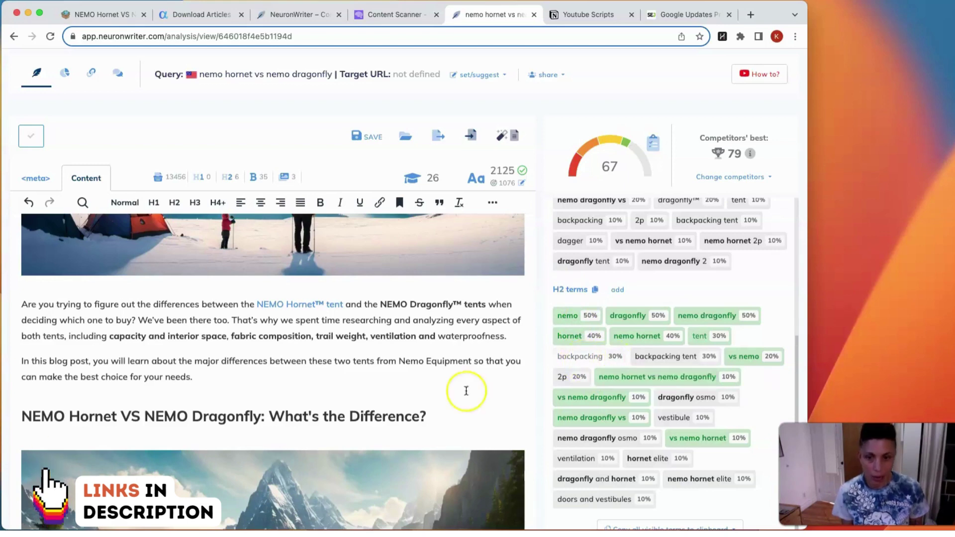
pyautogui.click(366, 414)
pyautogui.scroll(-15, 366, 415)
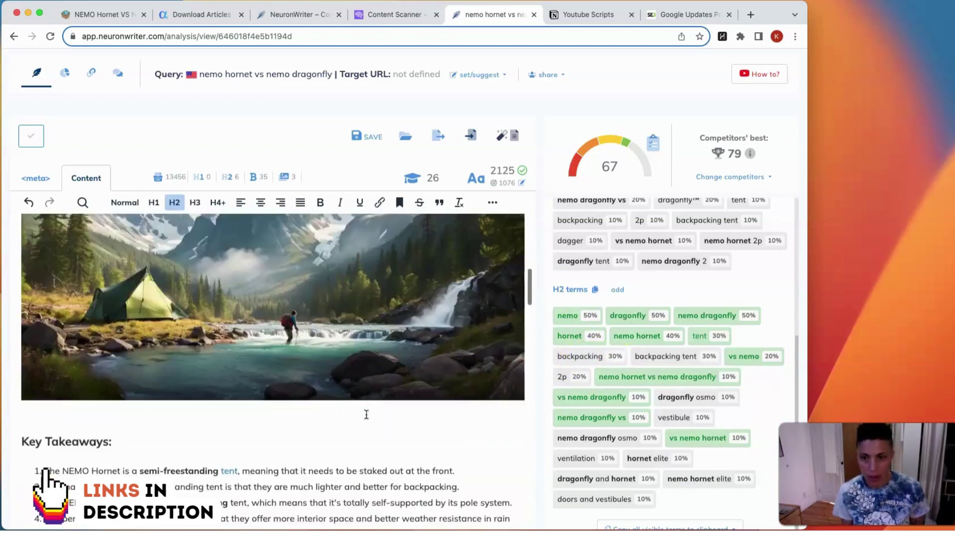
pyautogui.click(261, 286)
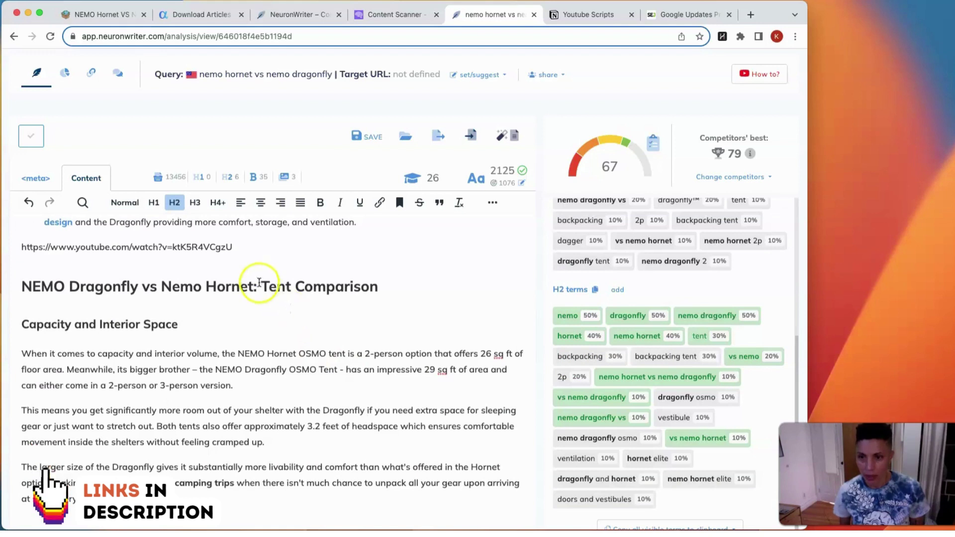
pyautogui.write('Bad')
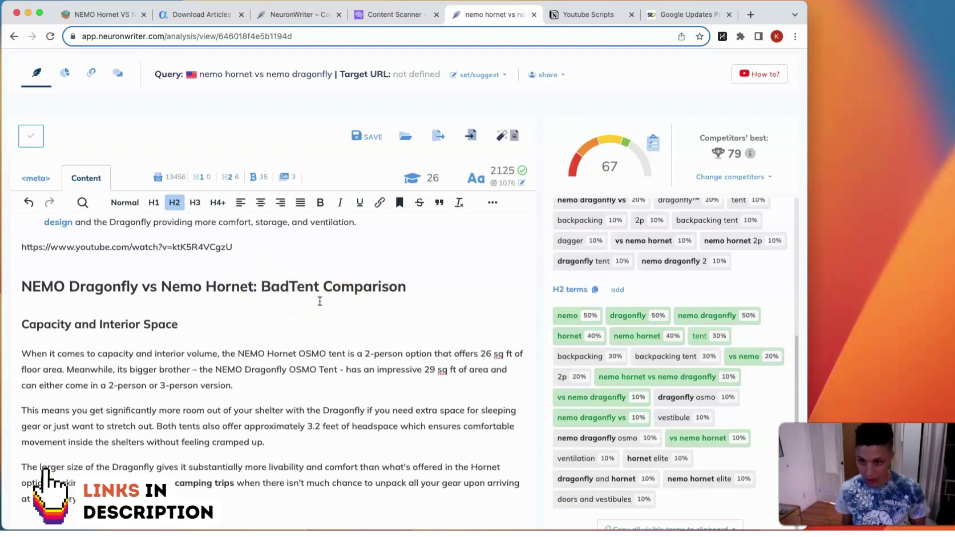
pyautogui.press('BackSpace')
pyautogui.write('ckpacking')
pyautogui.click(368, 323)
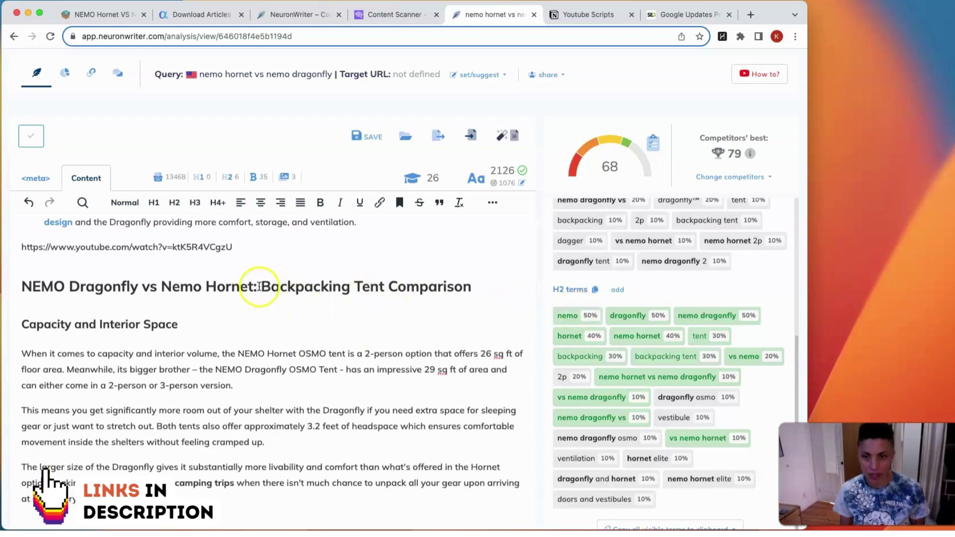
pyautogui.click(259, 287)
pyautogui.click(188, 293)
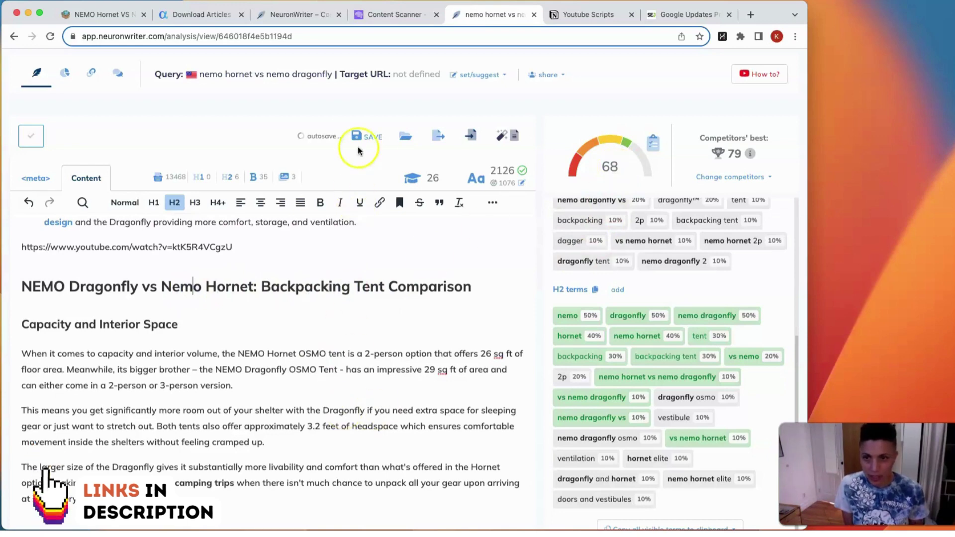
# Step: Skim the article's capacity and fabric sections, then return to its beginning
pyautogui.scroll(-10, 455, 350)
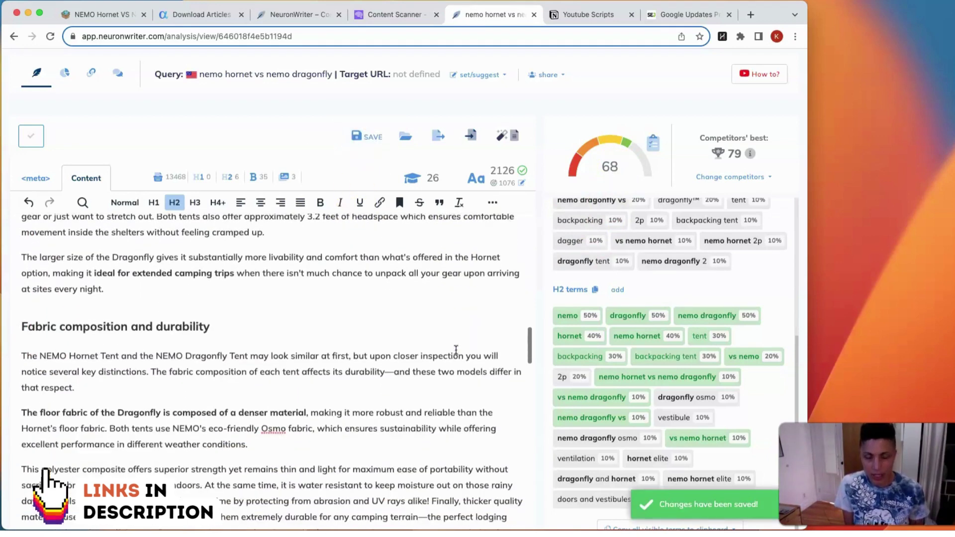
pyautogui.scroll(-5, 608, 395)
pyautogui.scroll(1, 608, 396)
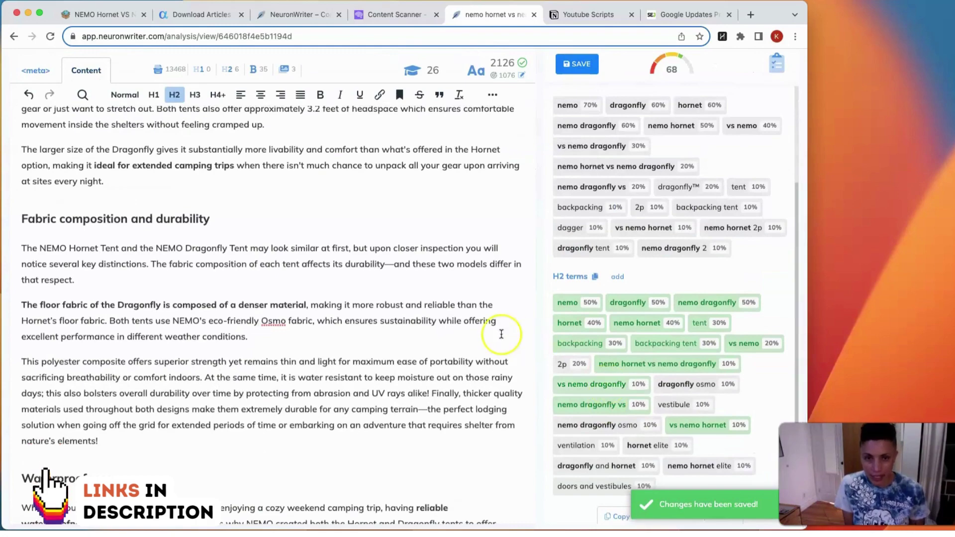
pyautogui.scroll(3, 502, 331)
pyautogui.scroll(4, 618, 348)
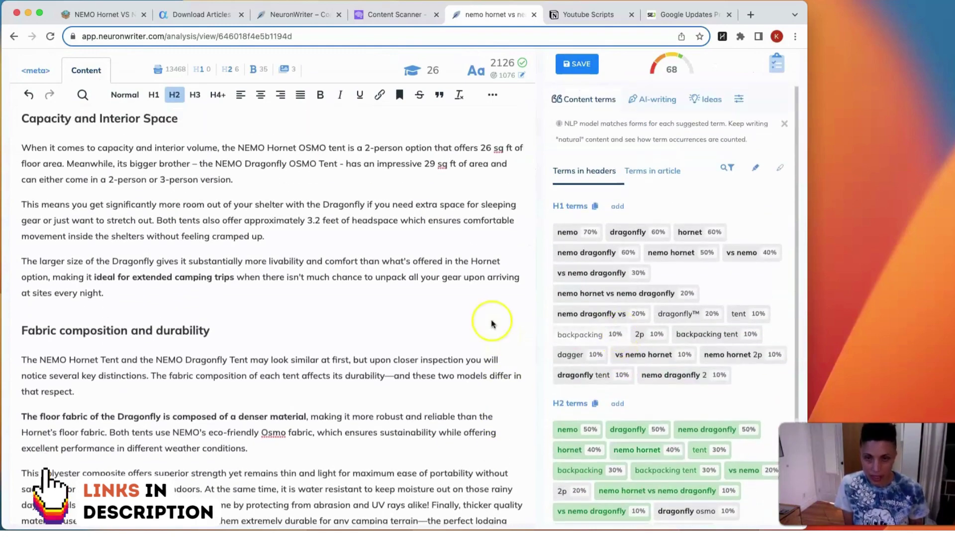
pyautogui.scroll(15, 448, 313)
pyautogui.scroll(10, 405, 306)
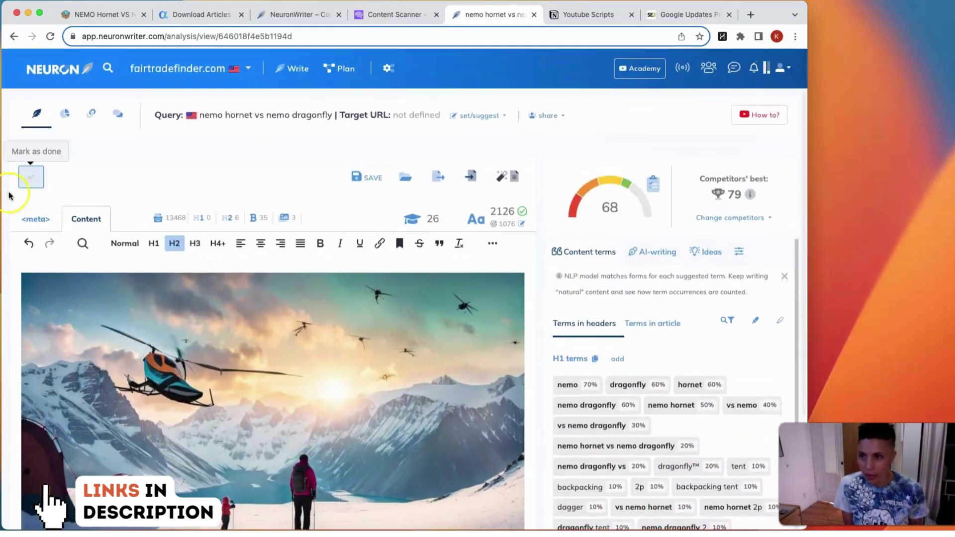
# Step: Open the article's meta data and bring up the AI-writing template for the meta description
pyautogui.click(29, 222)
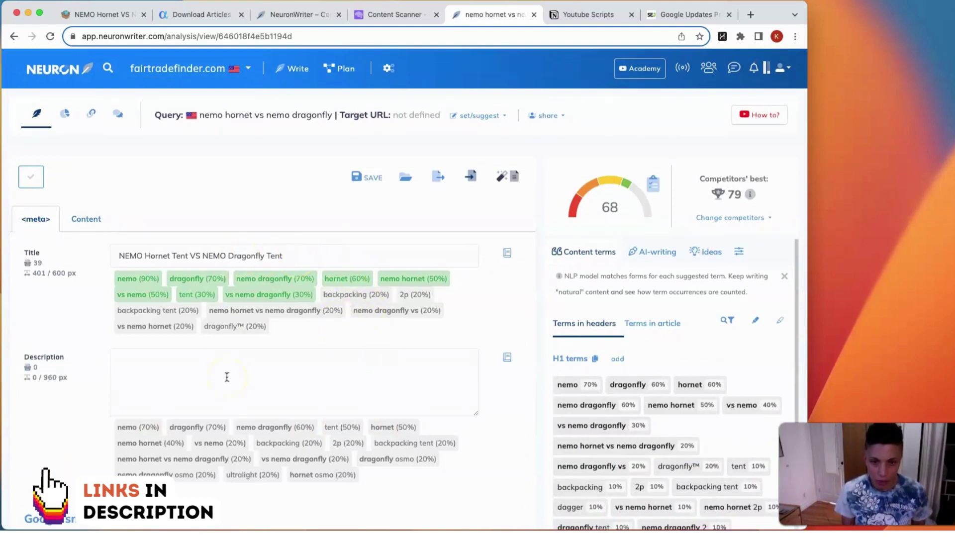
pyautogui.click(665, 252)
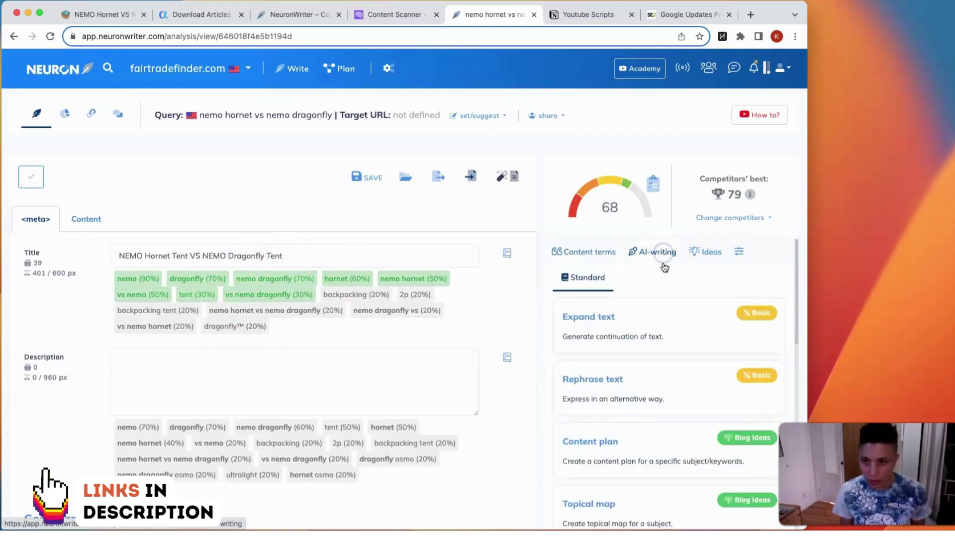
pyautogui.click(239, 255)
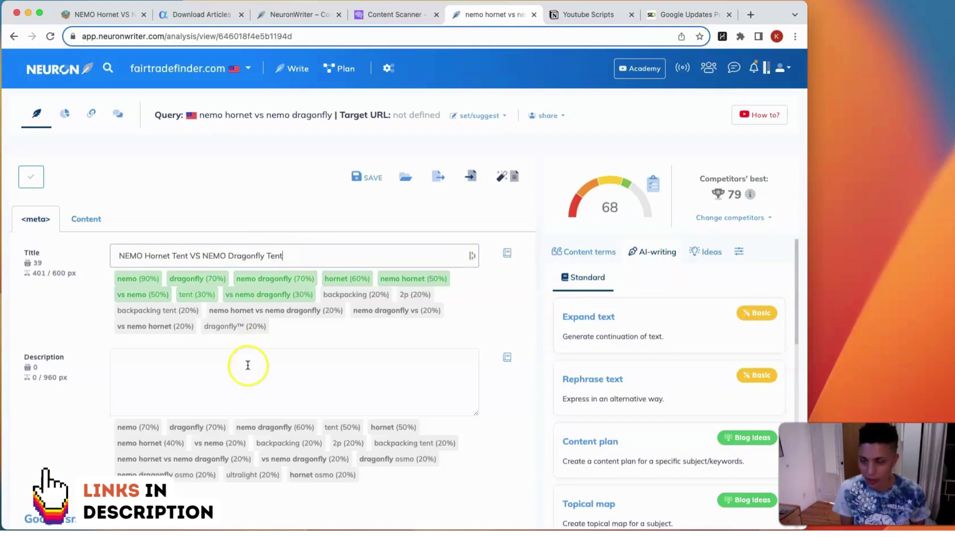
pyautogui.scroll(-2, 390, 379)
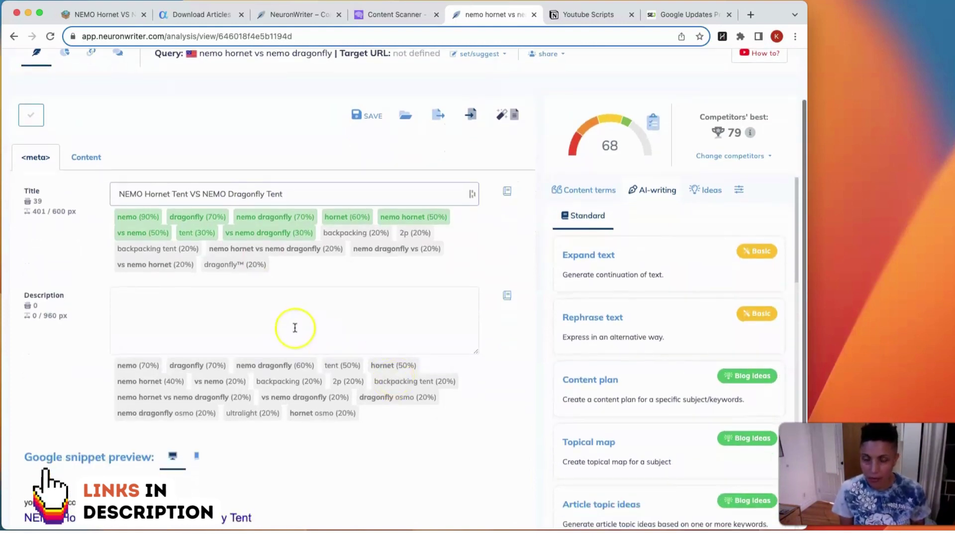
pyautogui.scroll(-4, 671, 403)
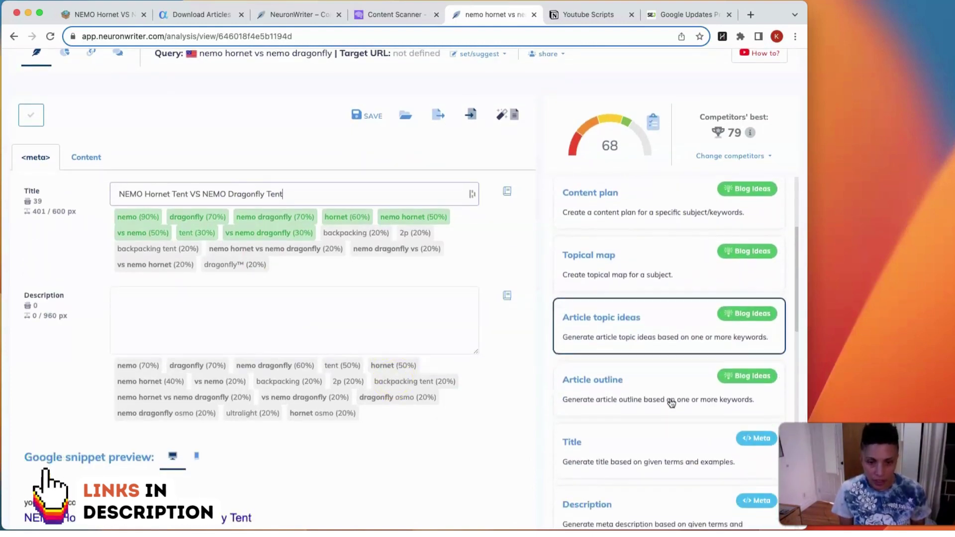
pyautogui.click(597, 378)
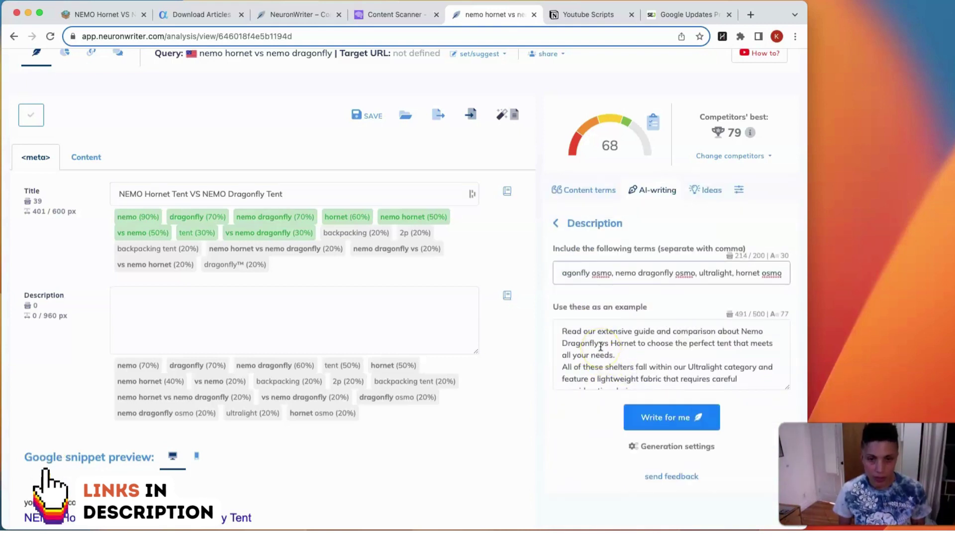
# Step: Review the prefilled terms and example text for the meta description and try to generate it
pyautogui.hscroll(-1, 597, 273)
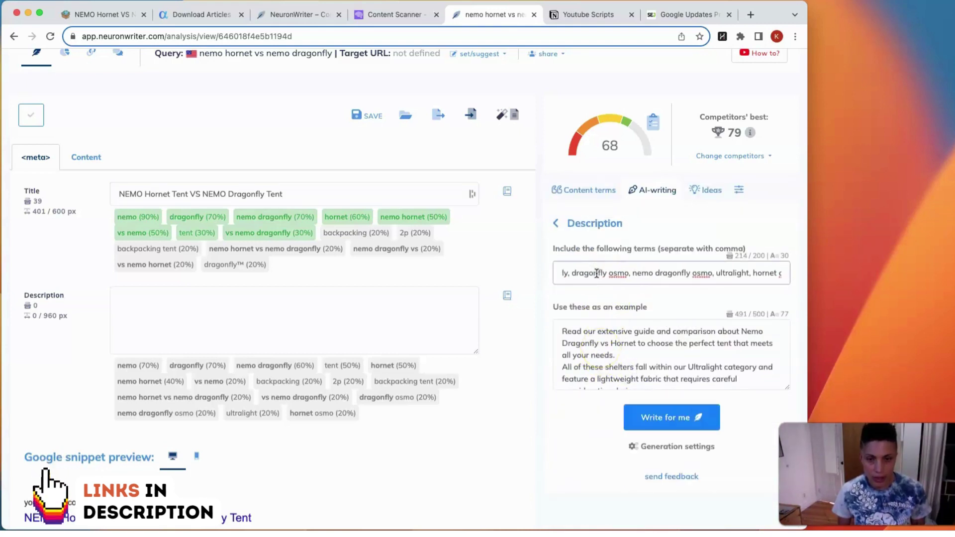
pyautogui.hscroll(-4, 597, 274)
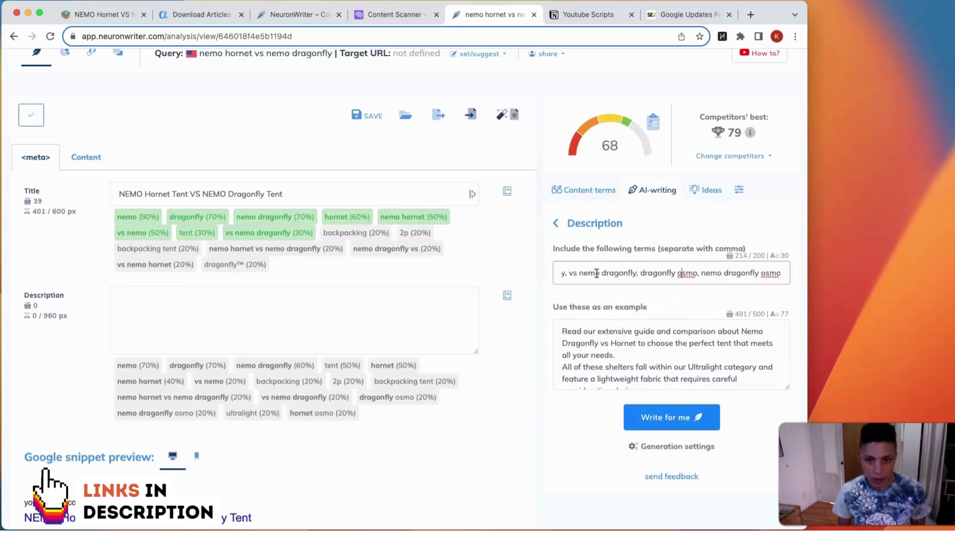
pyautogui.hscroll(-6, 597, 273)
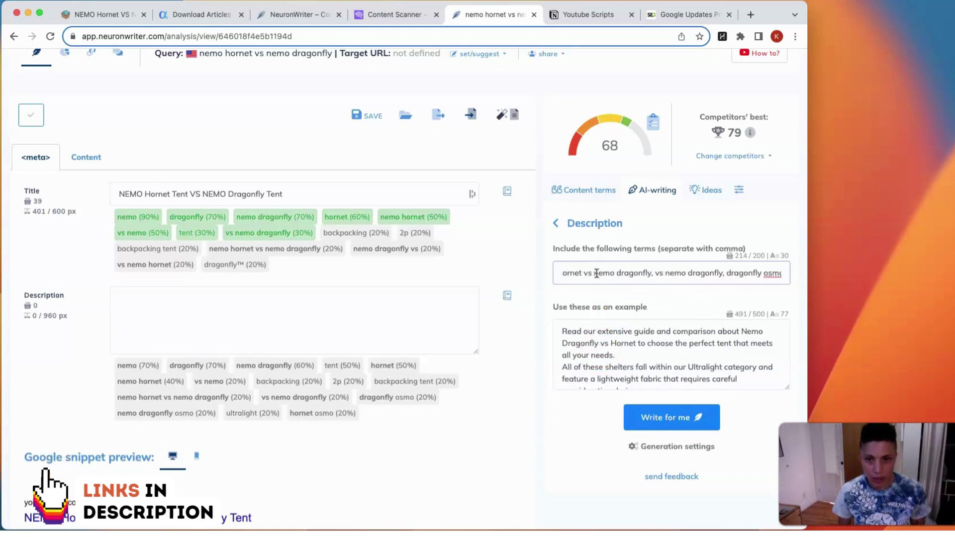
pyautogui.hscroll(-5, 596, 273)
pyautogui.click(608, 362)
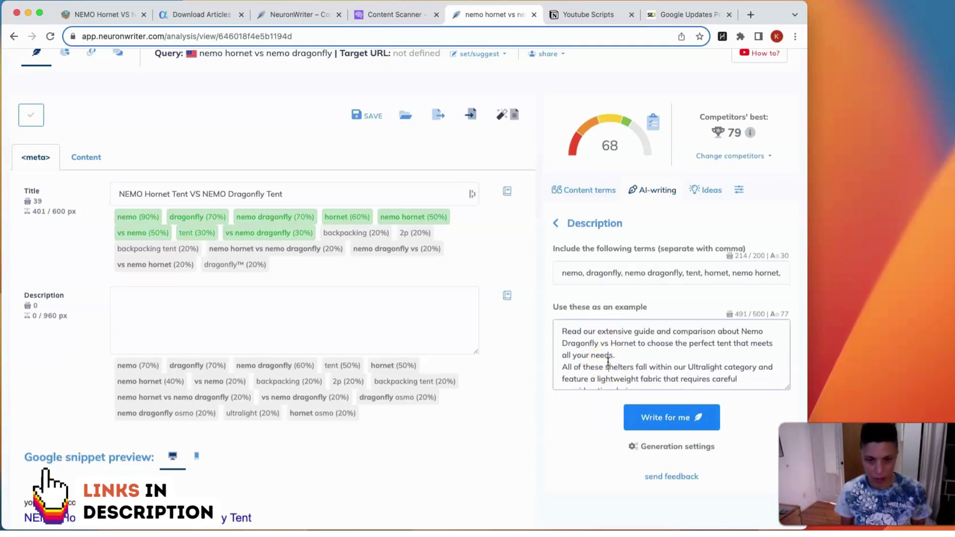
pyautogui.scroll(-1, 608, 362)
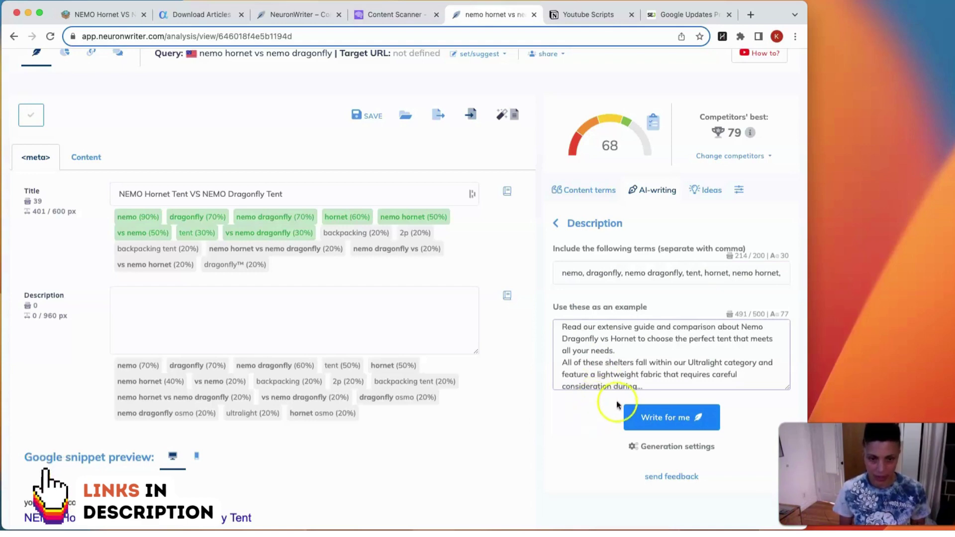
pyautogui.click(628, 416)
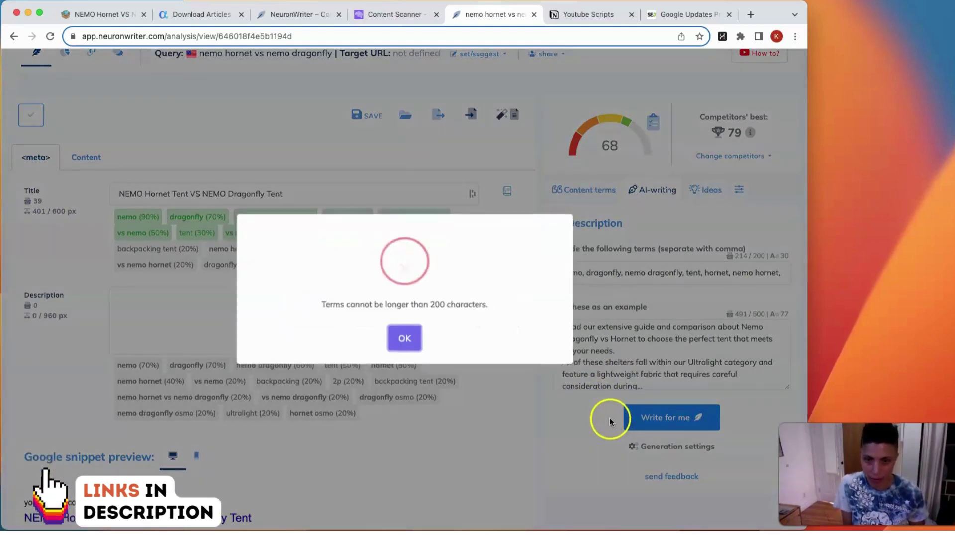
# Step: Shorten the included terms so the list ends with "backpacking" and generate the meta description
pyautogui.click(610, 417)
pyautogui.hscroll(5, 672, 273)
pyautogui.moveTo(731, 272); pyautogui.dragTo(795, 275)
pyautogui.press('BackSpace')
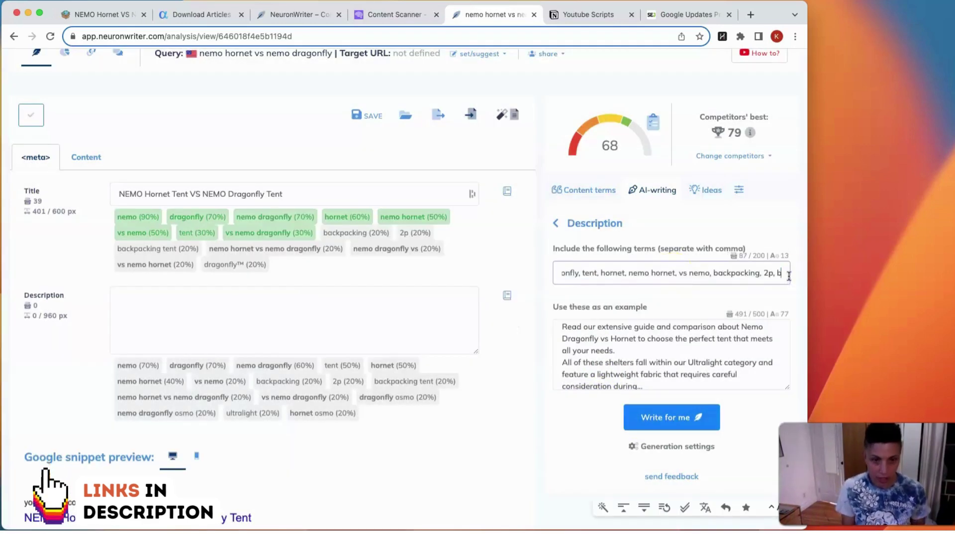
pyautogui.press('BackSpace')
pyautogui.press('BackSpace')
pyautogui.press('BackSpace')
pyautogui.press('BackSpace')
pyautogui.press('BackSpace')
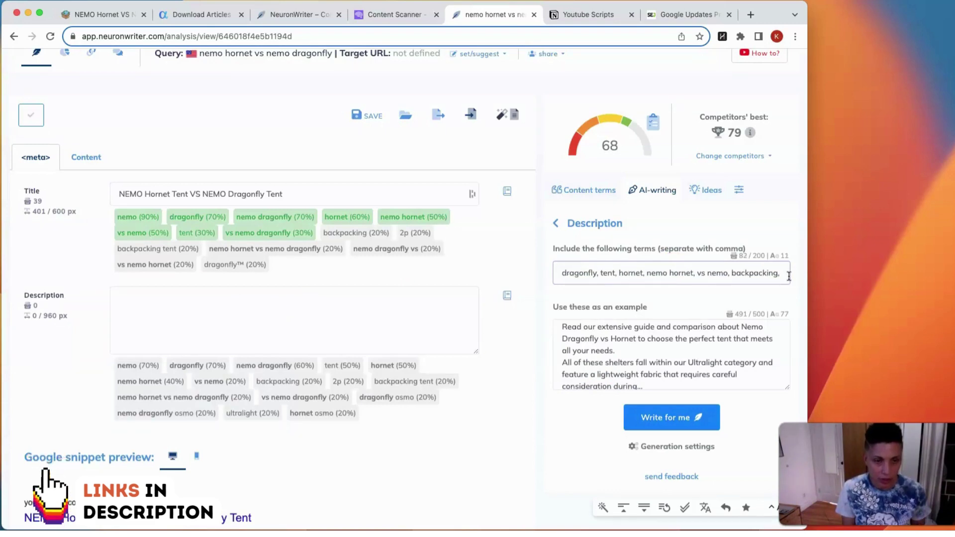
pyautogui.click(668, 418)
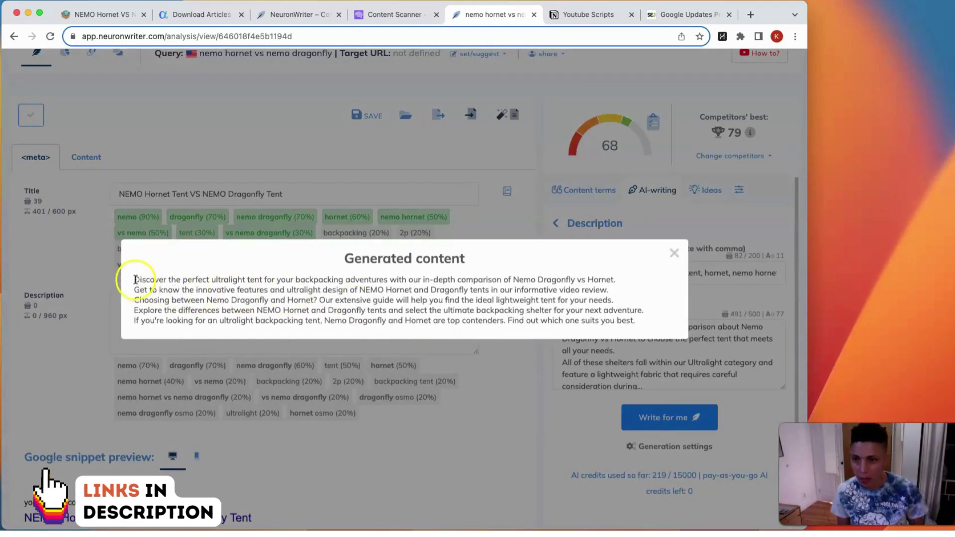
# Step: Copy the first generated suggestion, beginning "Discover the perfect ultralight tent", into the article's meta description
pyautogui.moveTo(134, 282); pyautogui.dragTo(618, 282)
pyautogui.press('super+c')
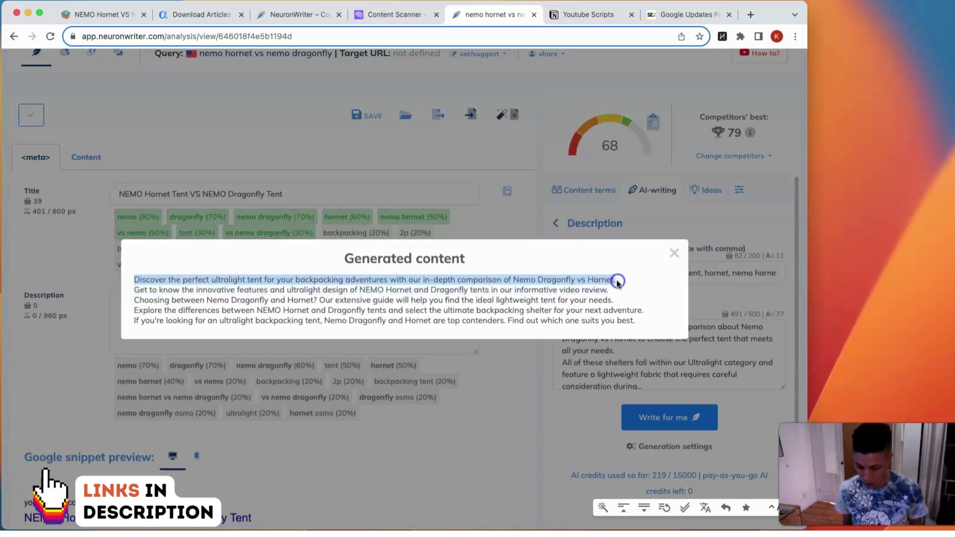
pyautogui.click(674, 253)
pyautogui.click(365, 305)
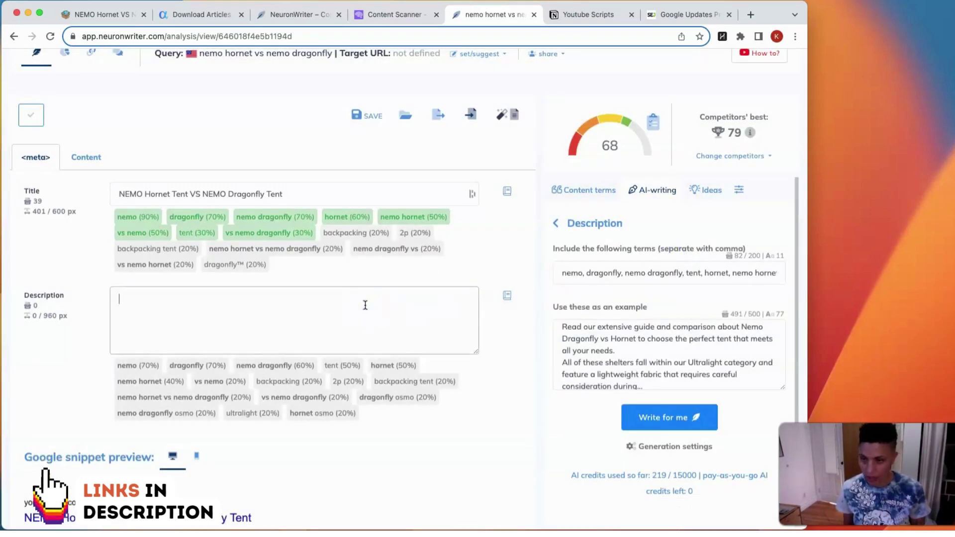
pyautogui.press('super+v')
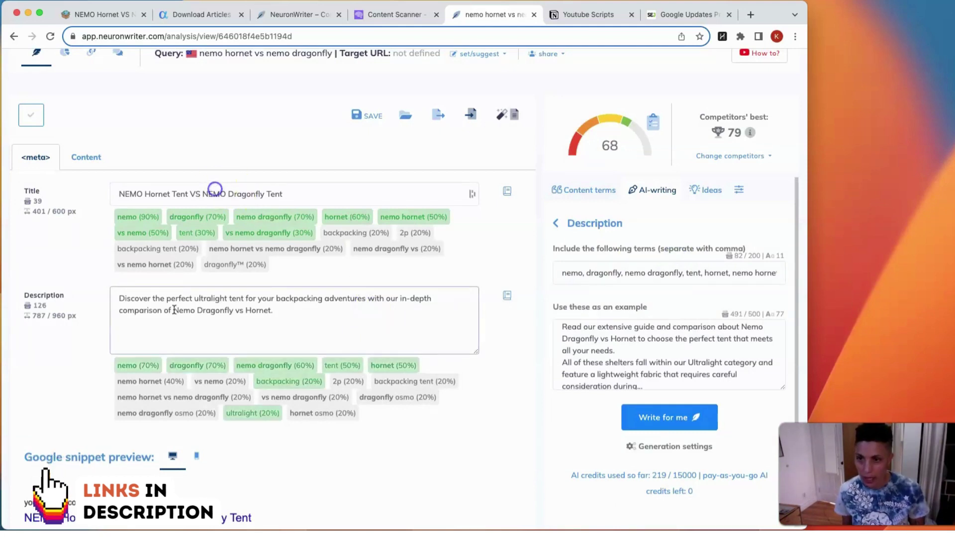
# Step: Replace "Nemo Dragonfly vs Hornet" in the meta description with "NEMO Hornet Tent VS NEMO Dragonfly Tent" and save the changes
pyautogui.moveTo(174, 310); pyautogui.dragTo(273, 311)
pyautogui.write('NEMO Hornet Tent VS NEMO Dragonfly Tent')
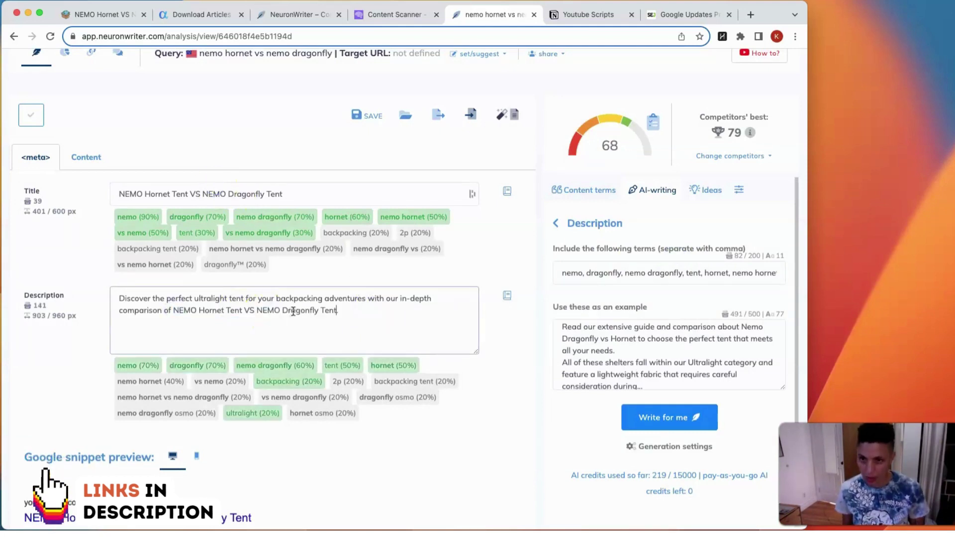
pyautogui.scroll(1, 502, 341)
pyautogui.click(340, 135)
pyautogui.click(367, 122)
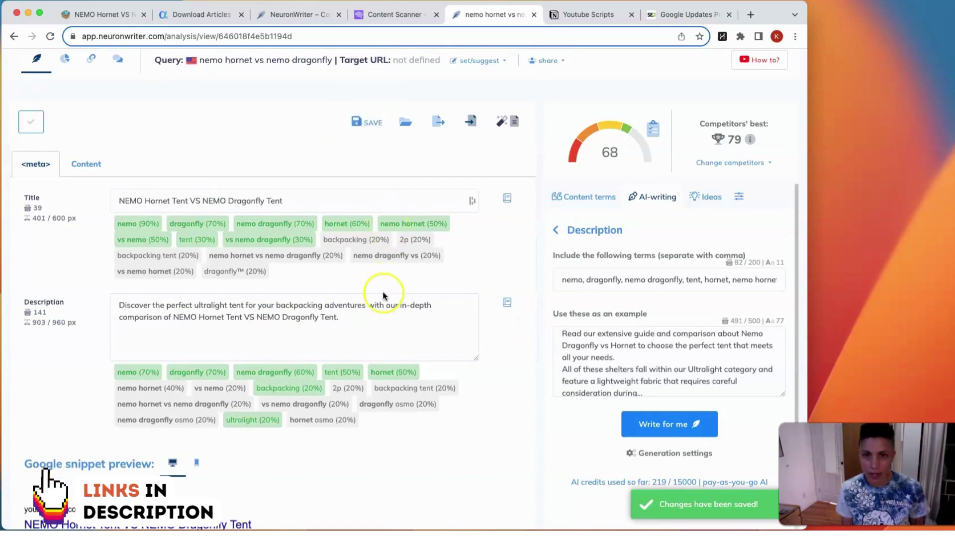
# Step: Check the article's content score against the breakdown of the competitors' best scores
pyautogui.scroll(-2, 383, 292)
pyautogui.scroll(3, 383, 293)
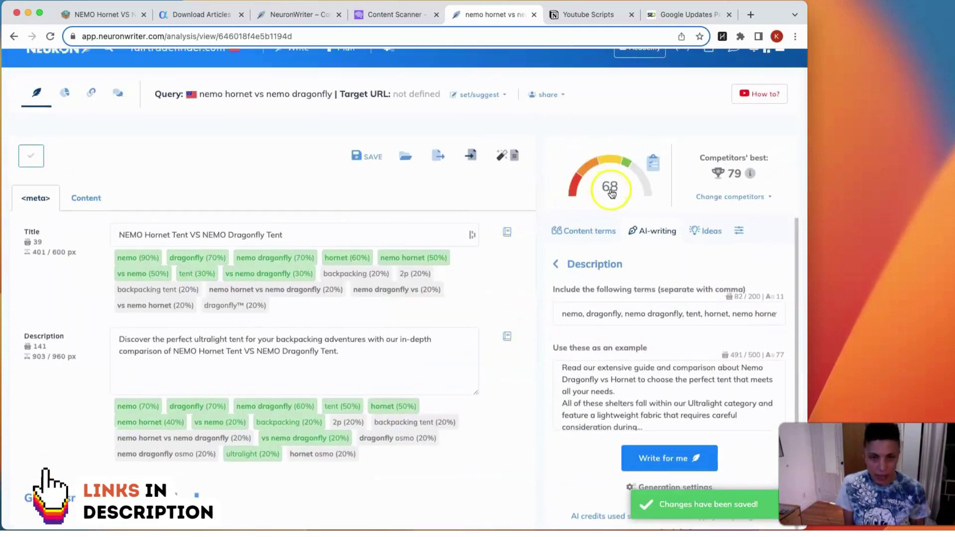
pyautogui.moveTo(752, 175)
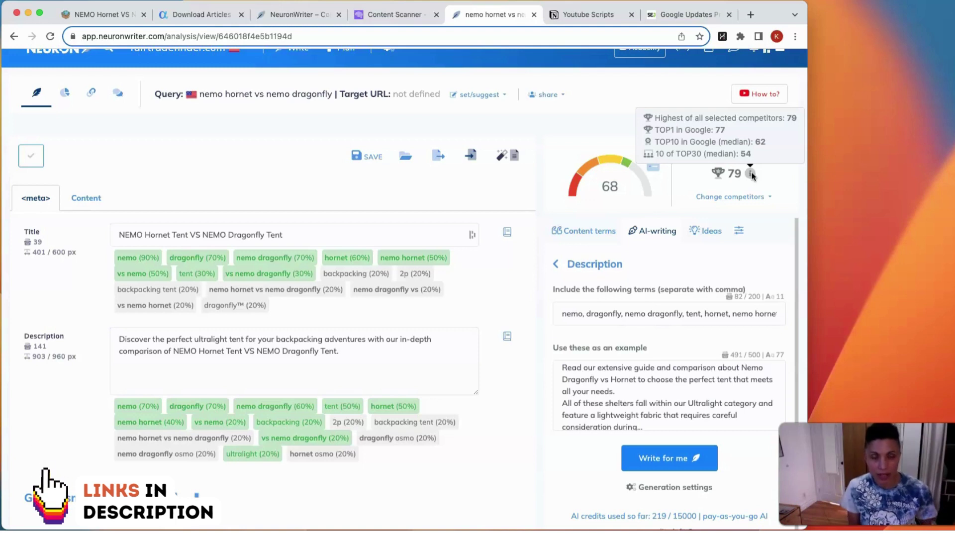
# Step: Review the opening image and introduction of the article in the content editor
pyautogui.click(105, 197)
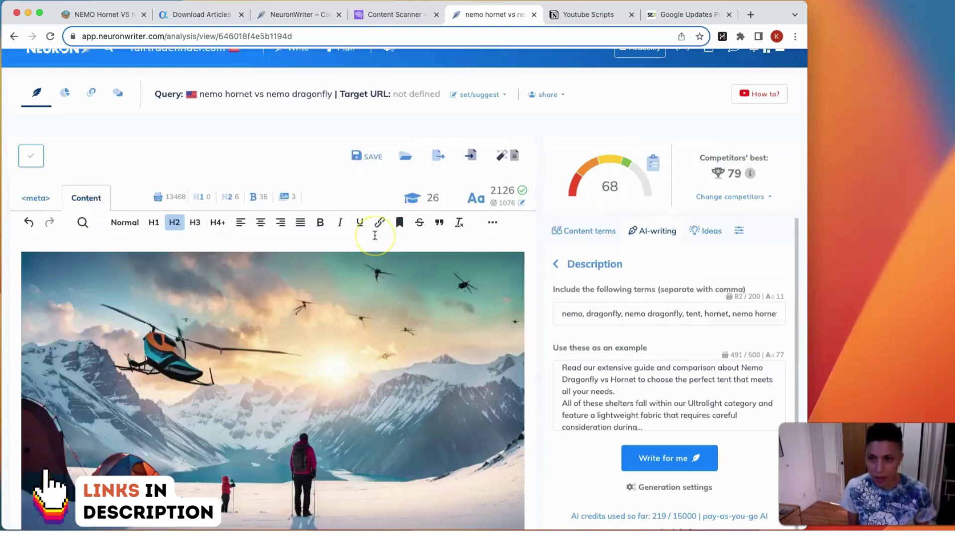
pyautogui.scroll(-1, 375, 235)
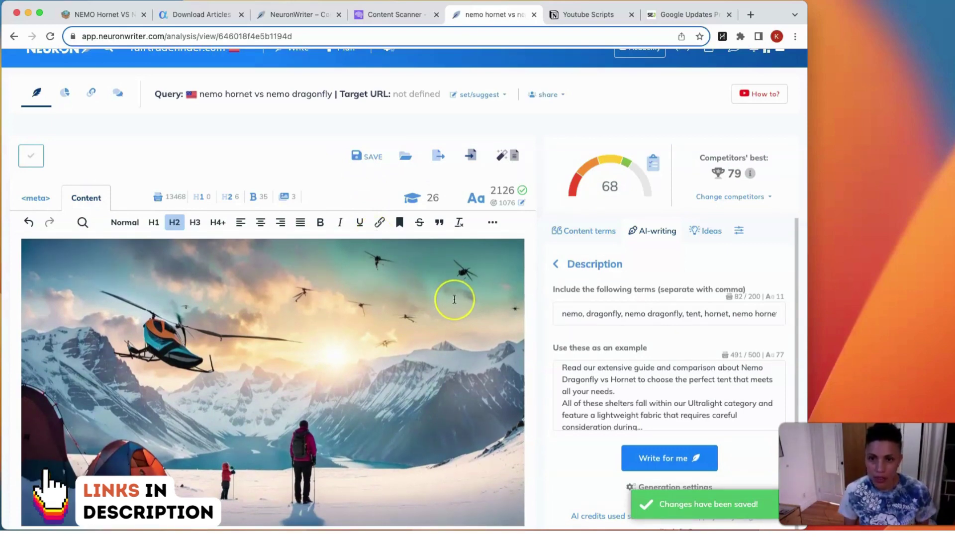
pyautogui.scroll(-5, 454, 299)
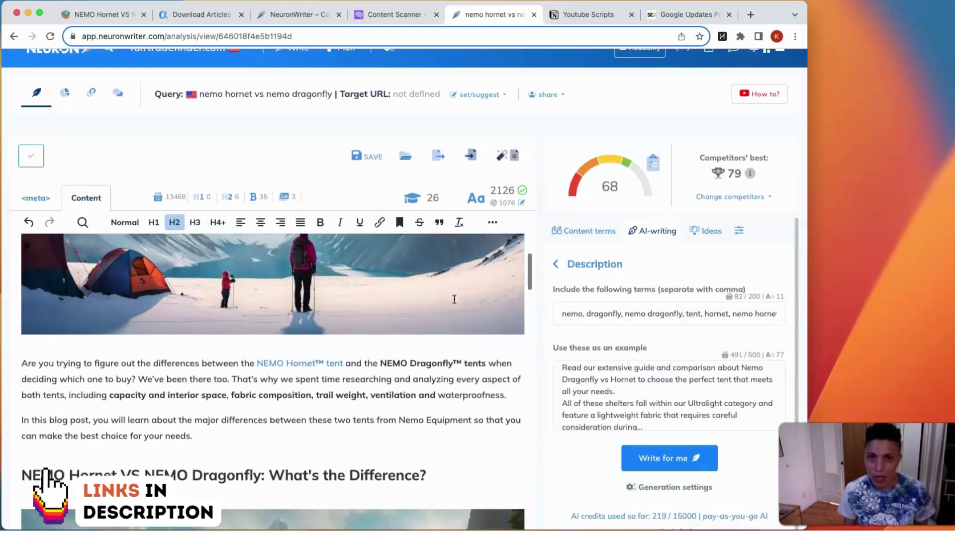
pyautogui.scroll(-1, 454, 299)
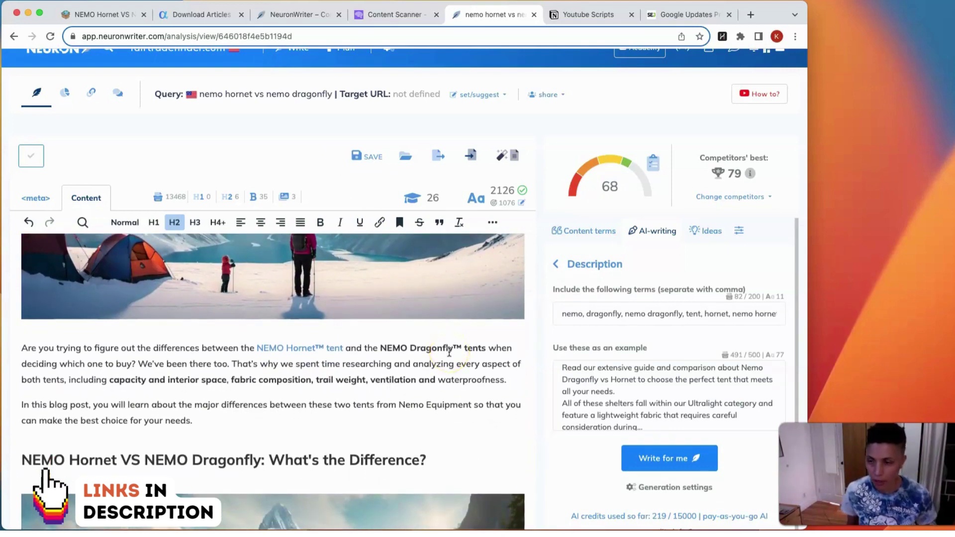
# Step: Switch to the Notion draft and insert a comma and space after "Meanwhile" in the Trail Weight section
pyautogui.hotkey('ctrl', 'Tab')
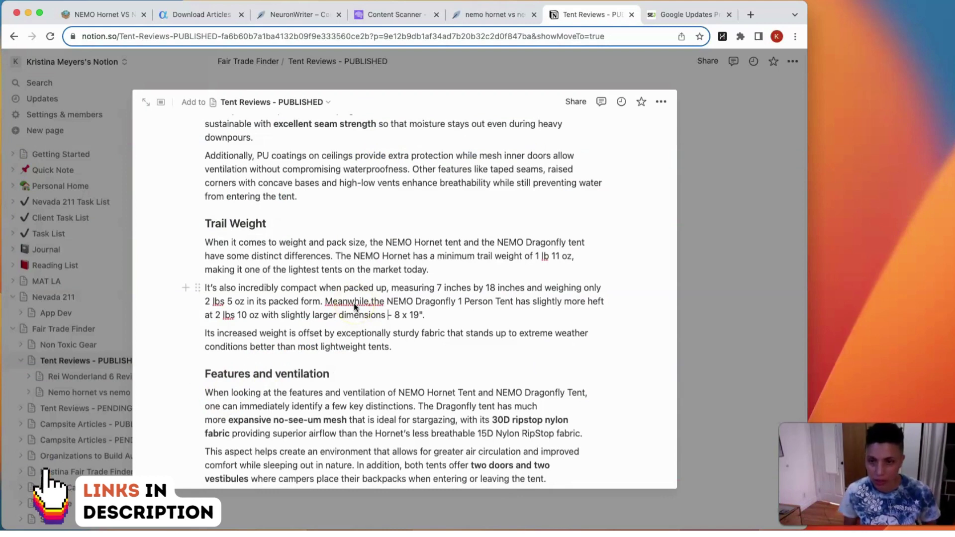
pyautogui.click(371, 305)
pyautogui.write(',')
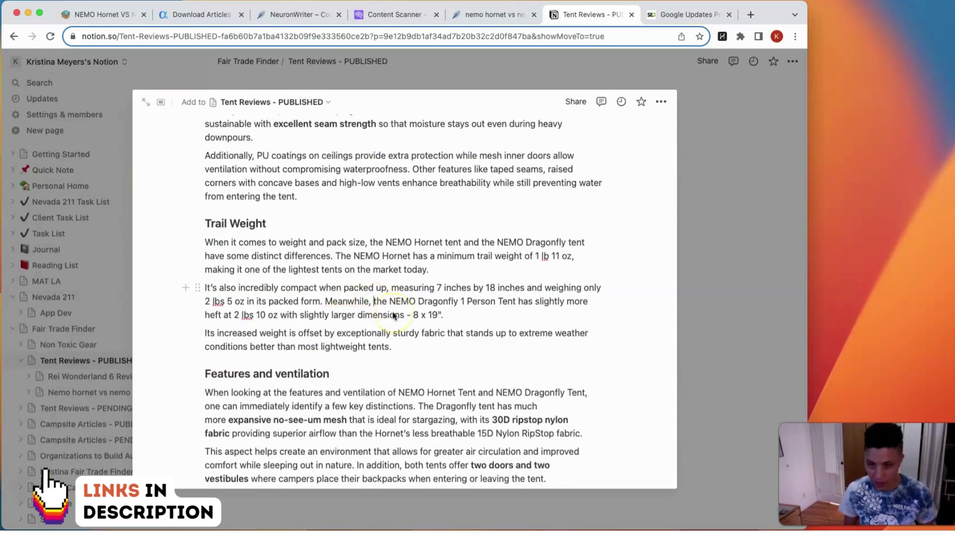
# Step: Have the AI convert "7 inches by 18 inches" in the Trail Weight section to metric and replace the selected text with its answer
pyautogui.click(412, 297)
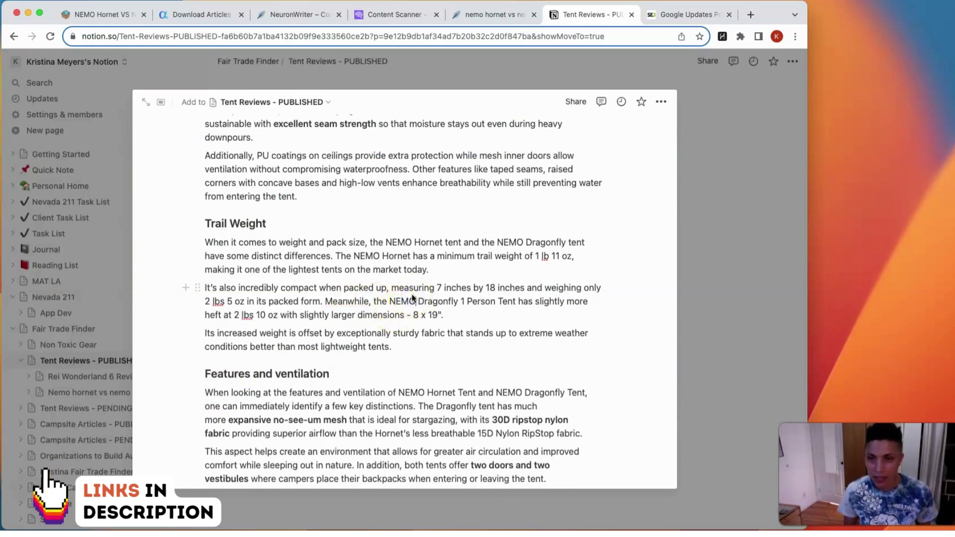
pyautogui.click(437, 289)
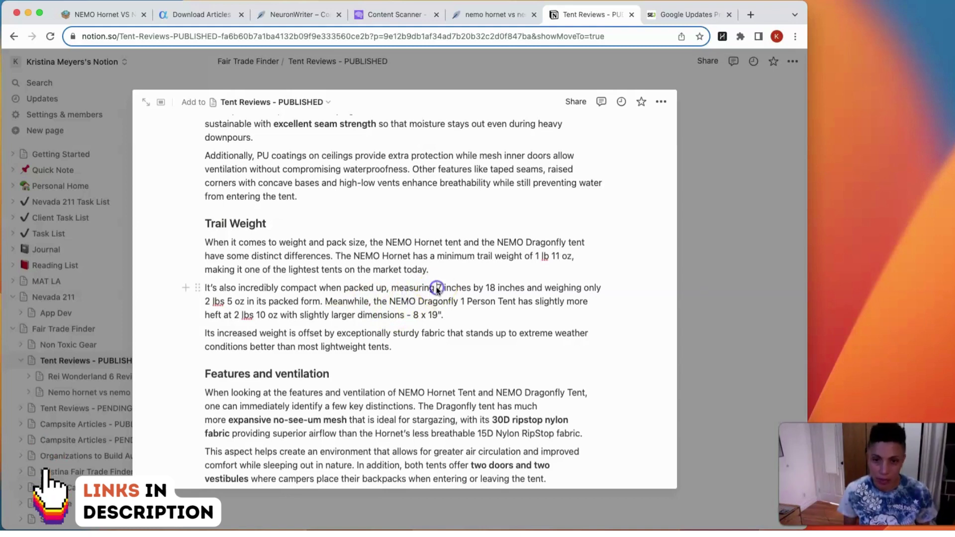
pyautogui.click(523, 288)
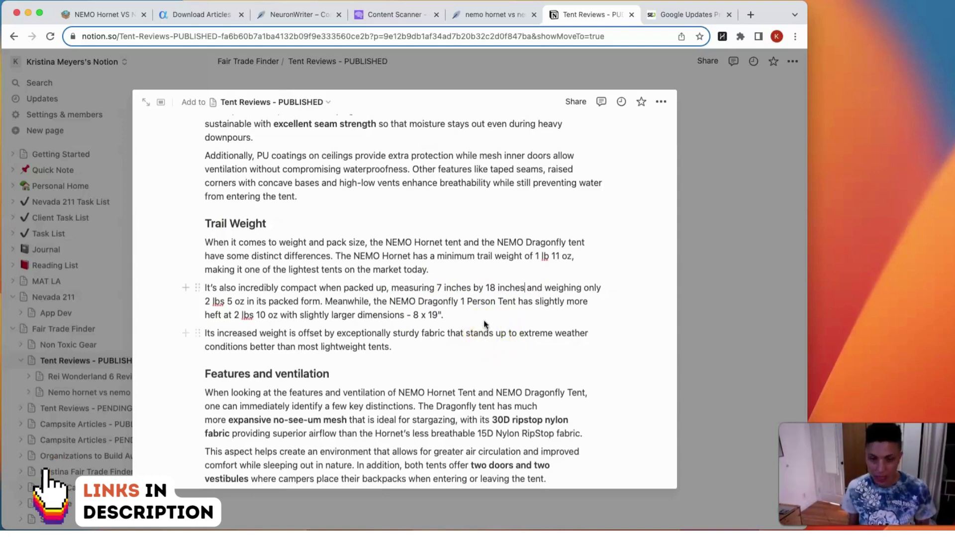
pyautogui.keyDown('shift'); pyautogui.click(438, 288); pyautogui.keyUp('shift')
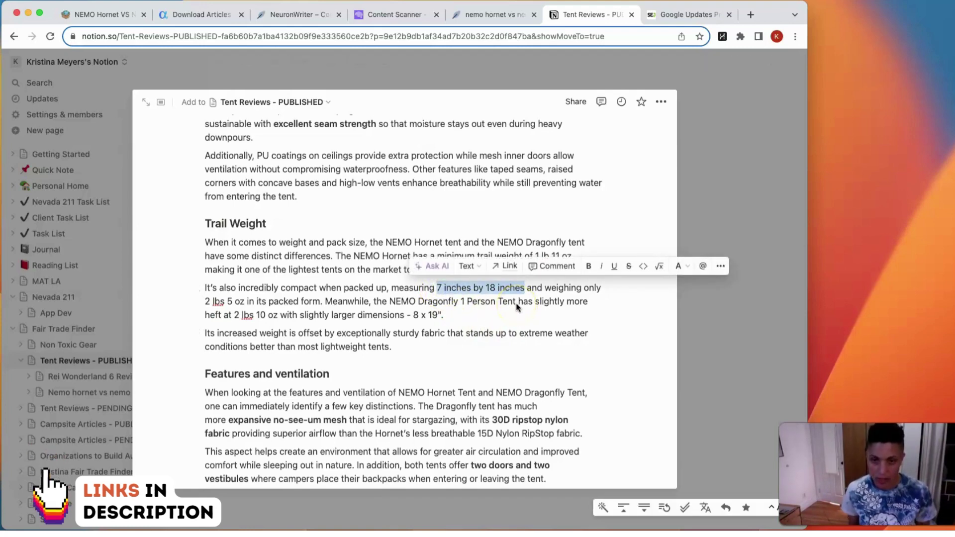
pyautogui.click(431, 266)
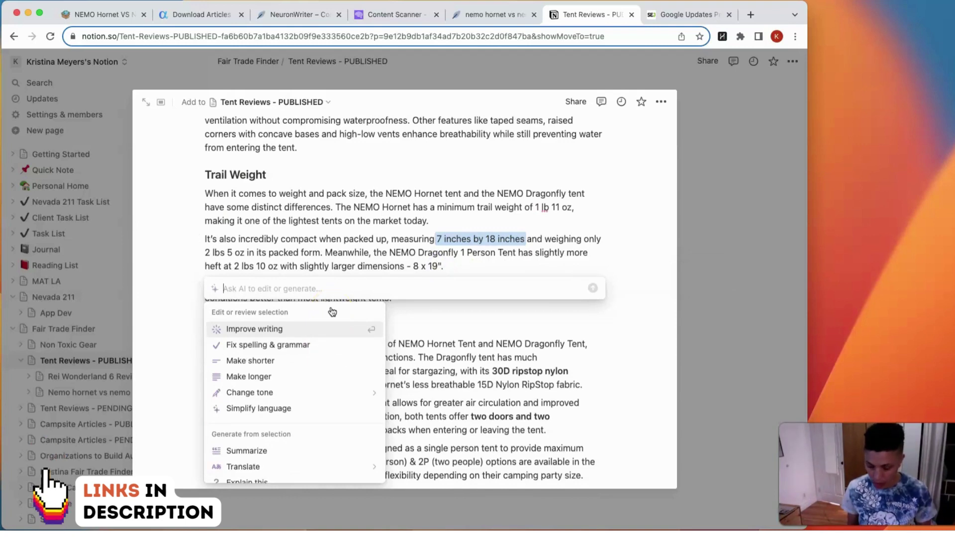
pyautogui.write('convert to met')
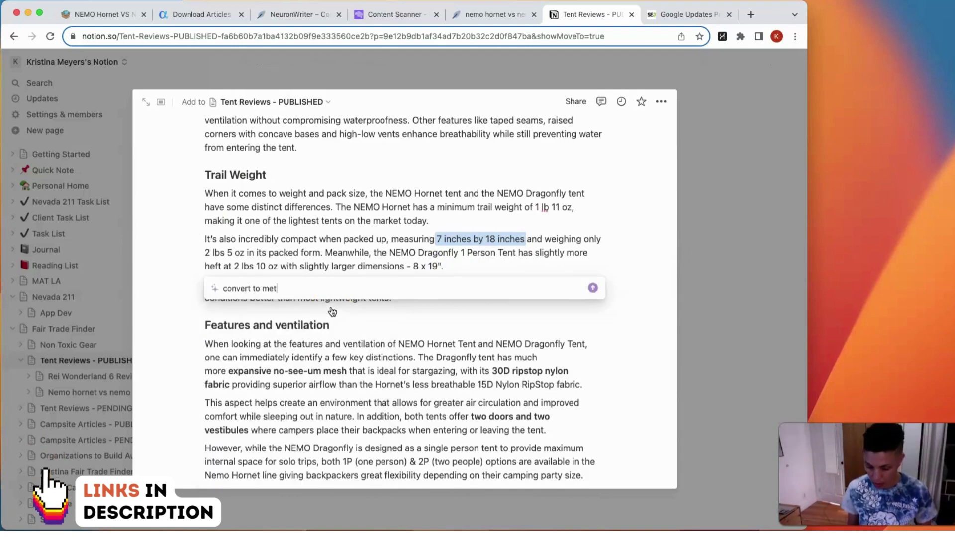
pyautogui.press('Return')
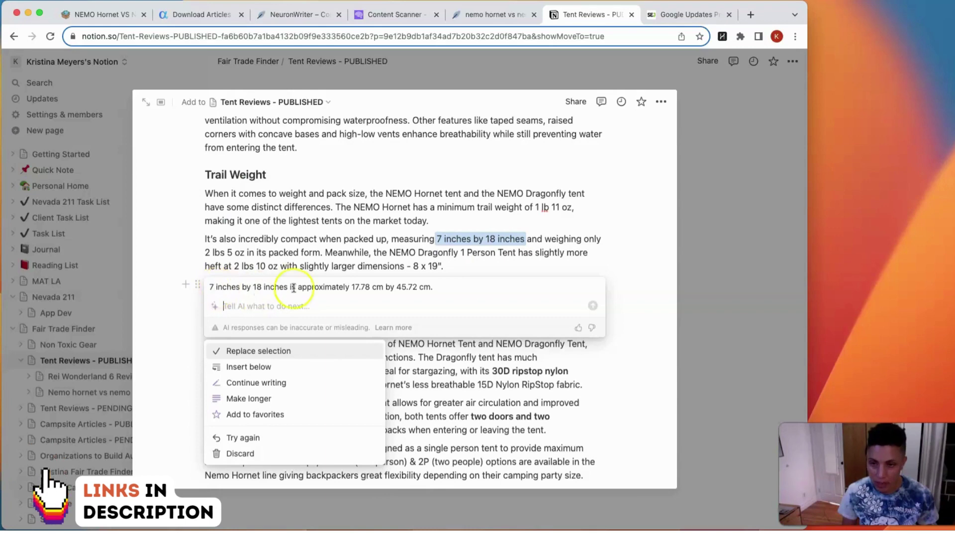
pyautogui.click(290, 352)
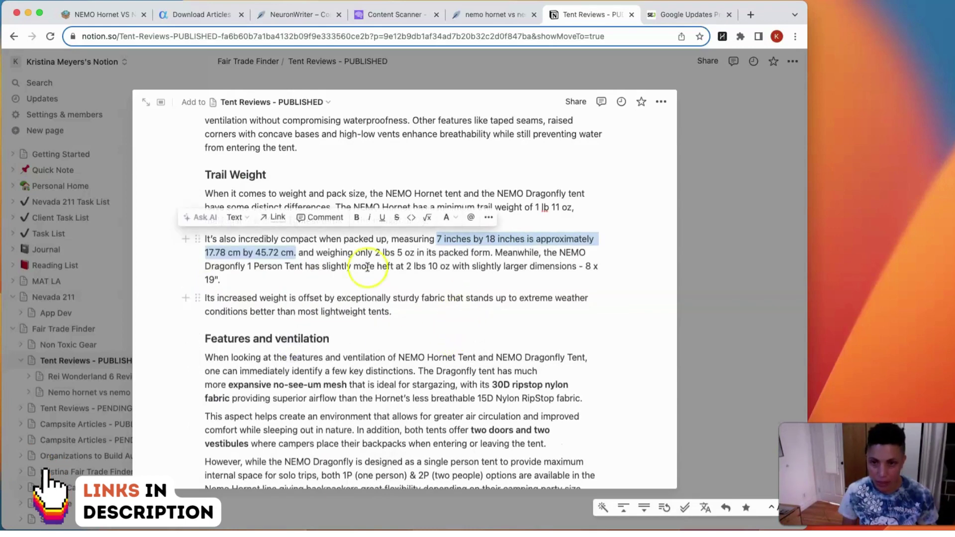
# Step: Ask the AI to "convert to metric" the weight "2 lbs 5 oz" and replace the selected text with its answer
pyautogui.moveTo(374, 252); pyautogui.dragTo(416, 254)
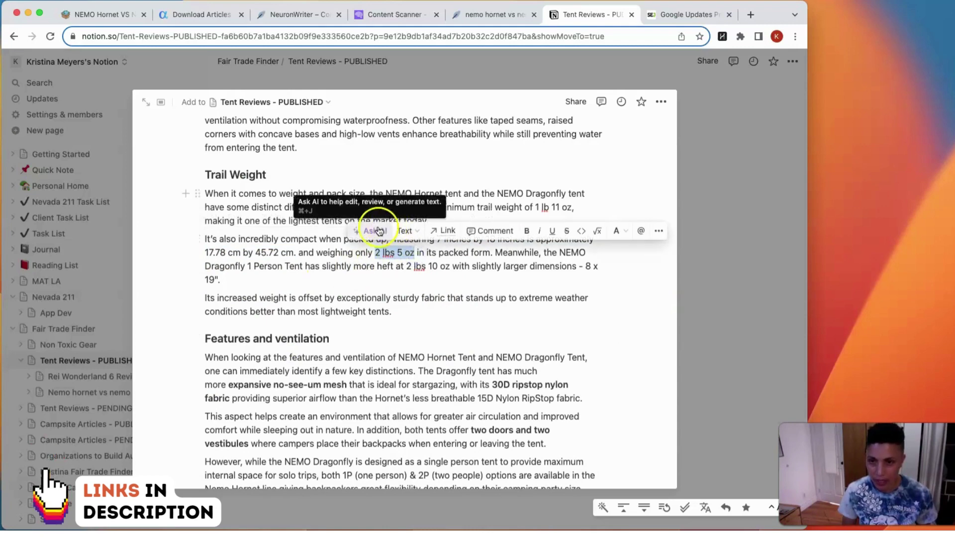
pyautogui.click(379, 230)
pyautogui.write('convert to metric')
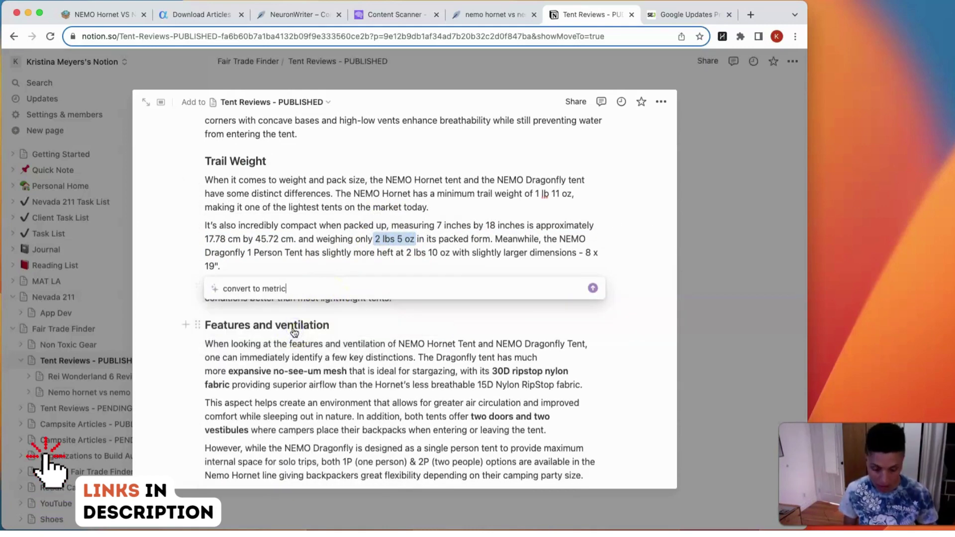
pyautogui.press('Return')
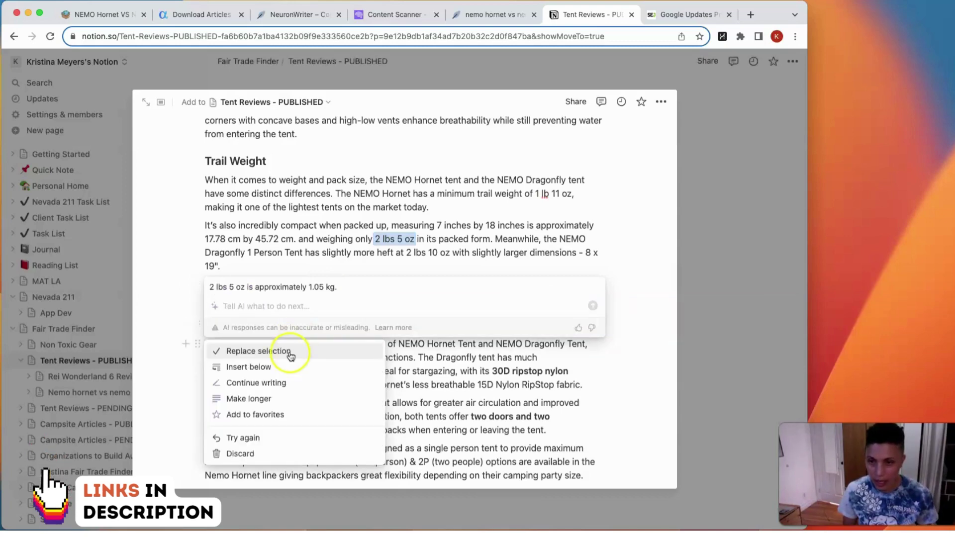
pyautogui.click(291, 351)
pyautogui.click(468, 246)
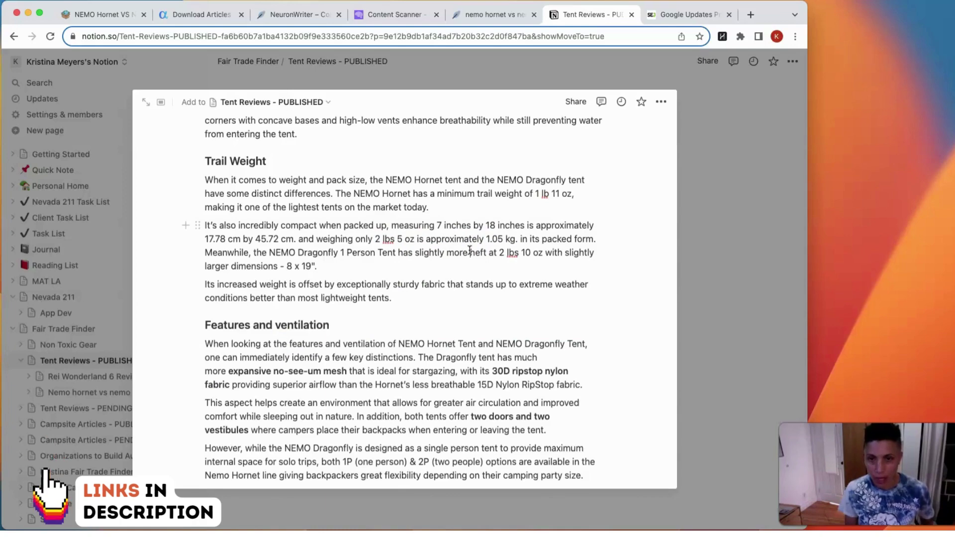
# Step: Add an empty image block directly above the "Weather protection" heading
pyautogui.scroll(-2, 439, 289)
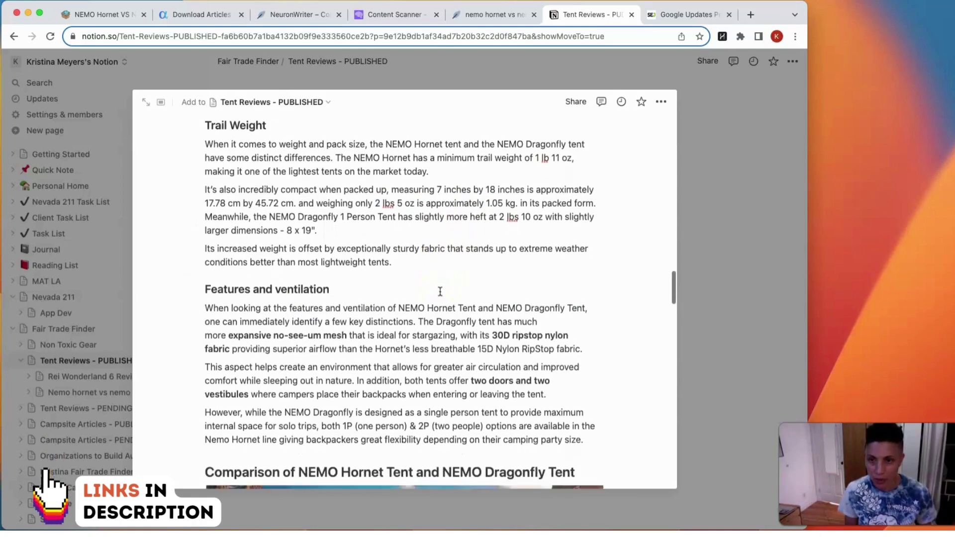
pyautogui.scroll(-5, 440, 291)
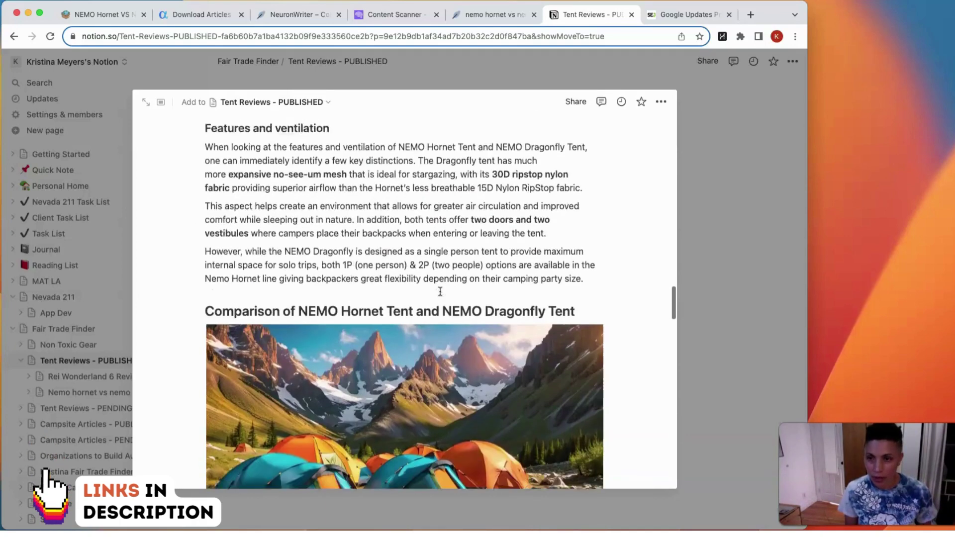
pyautogui.scroll(-15, 440, 291)
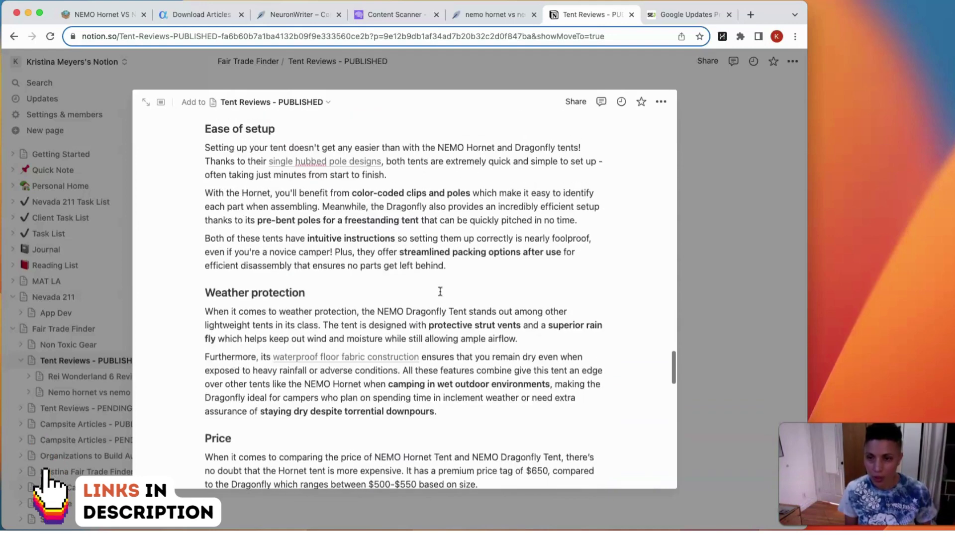
pyautogui.scroll(-2, 440, 292)
pyautogui.click(203, 220)
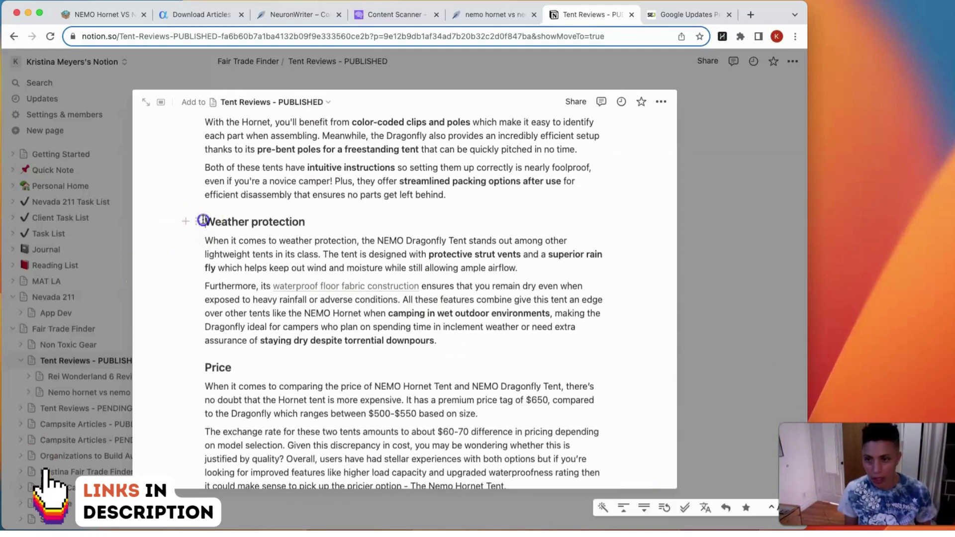
pyautogui.press('Return')
pyautogui.click(256, 223)
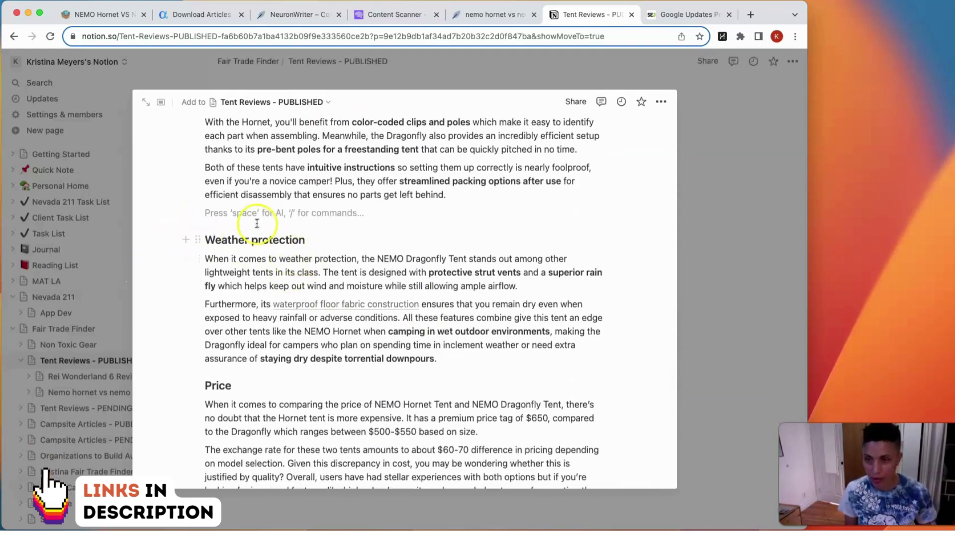
pyautogui.click(185, 213)
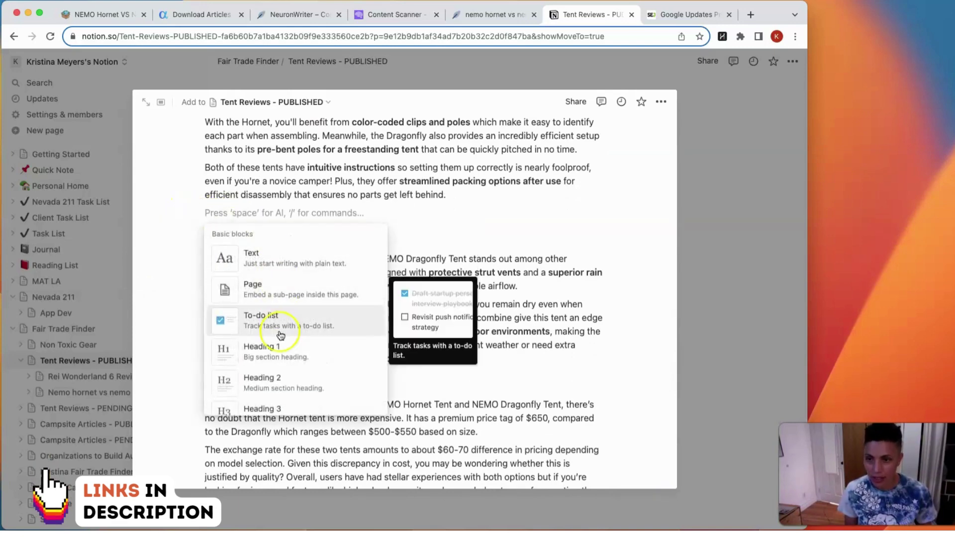
pyautogui.scroll(-10, 281, 335)
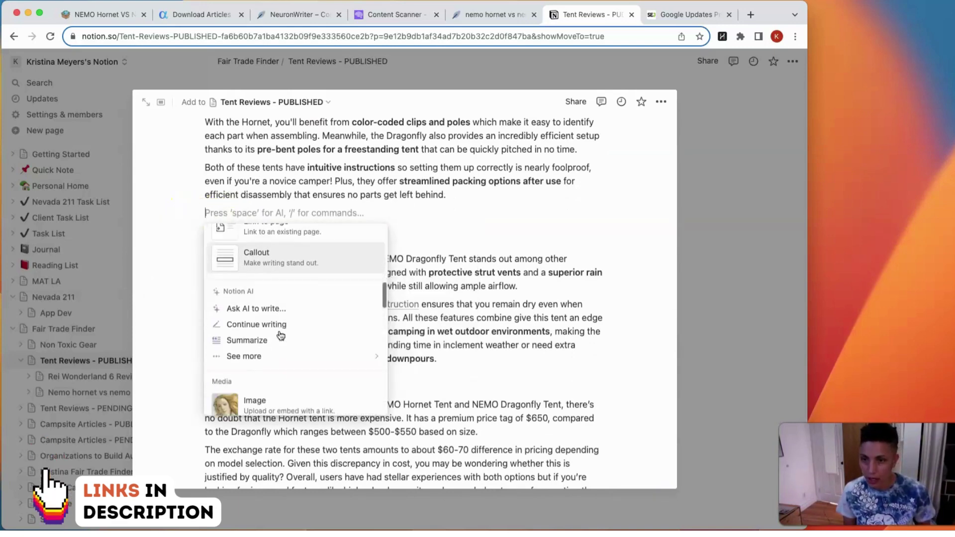
pyautogui.scroll(-5, 281, 335)
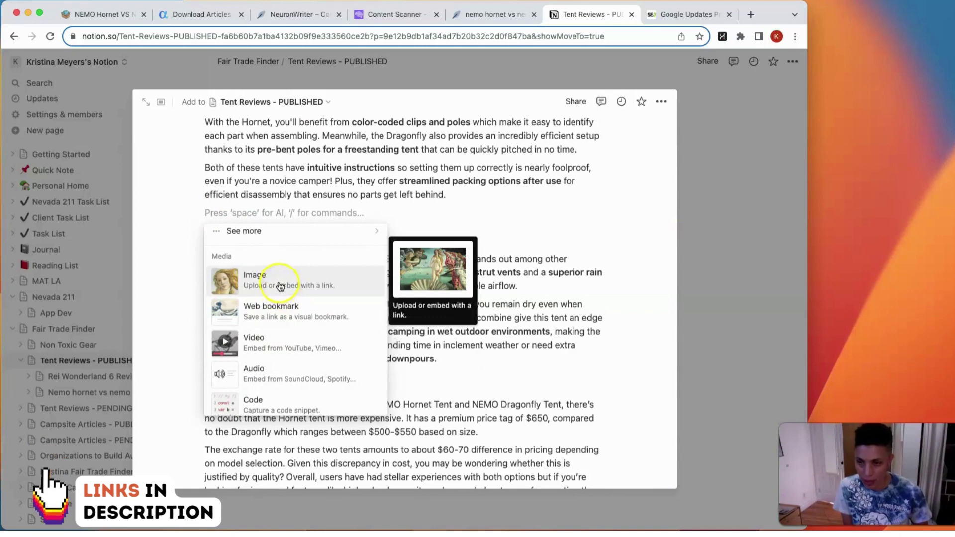
pyautogui.click(280, 284)
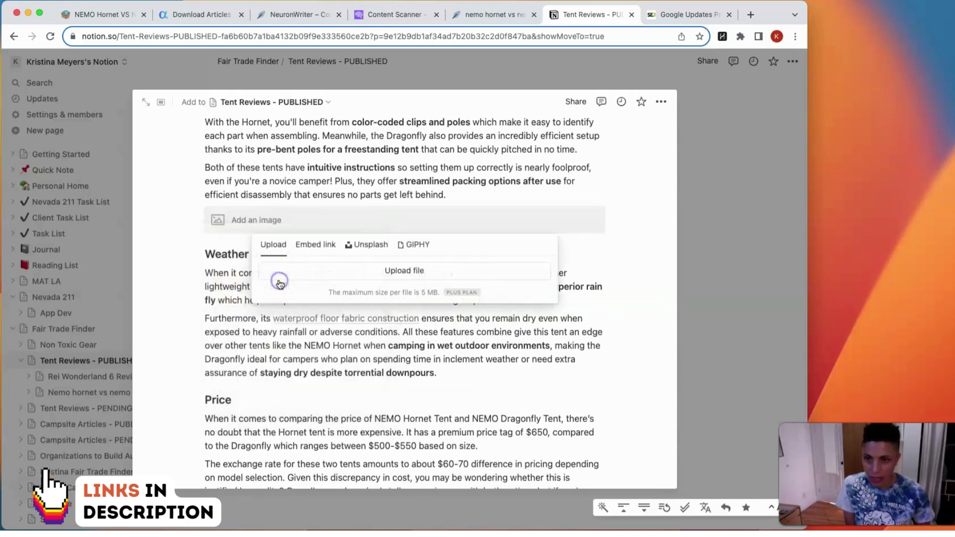
# Step: Search Unsplash for "tent raining" and insert the photo of a white tent in a green forest
pyautogui.click(373, 244)
pyautogui.click(375, 271)
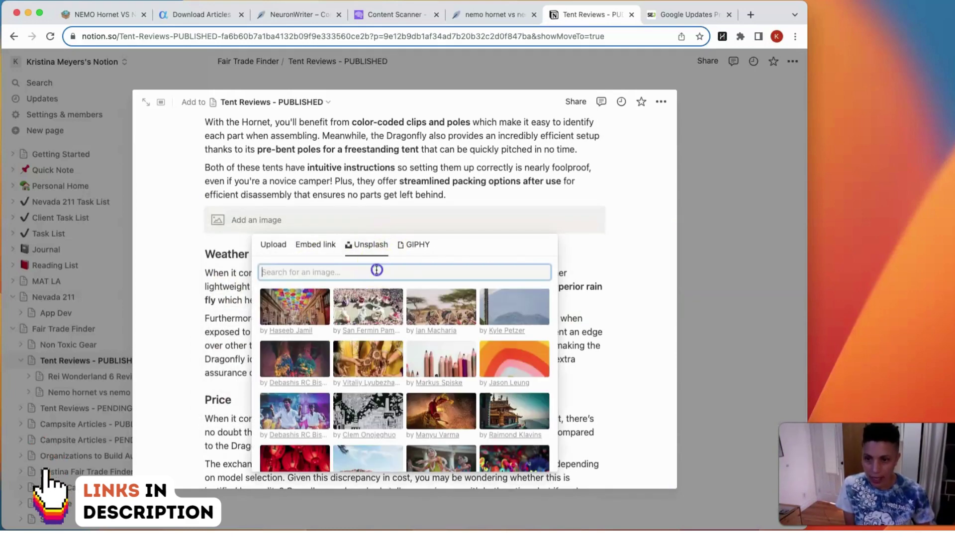
pyautogui.write('tent raining')
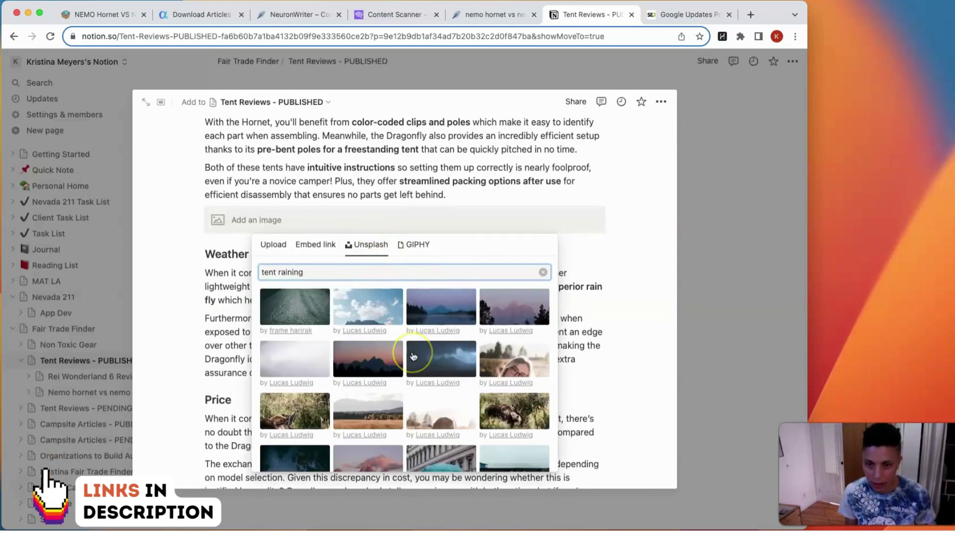
pyautogui.scroll(-2, 412, 354)
pyautogui.scroll(-4, 413, 356)
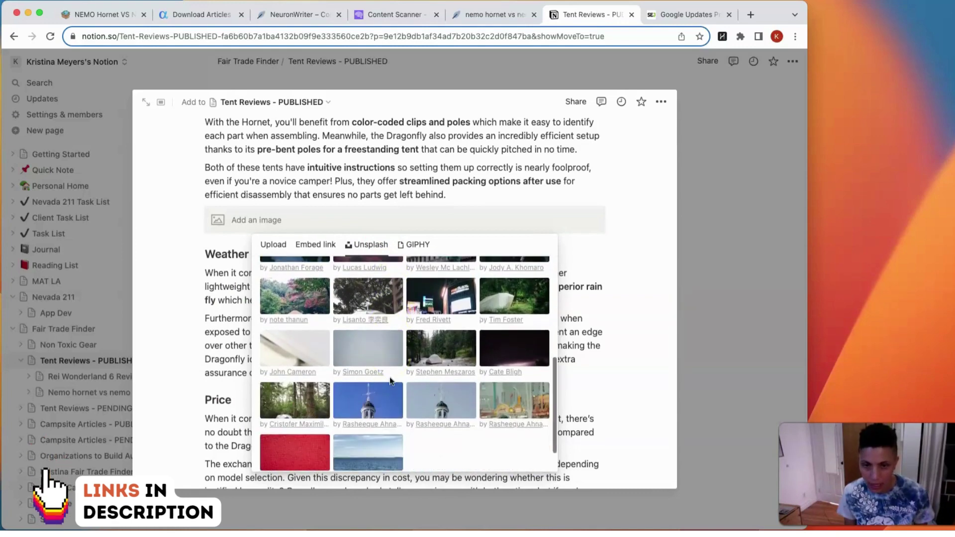
pyautogui.click(506, 306)
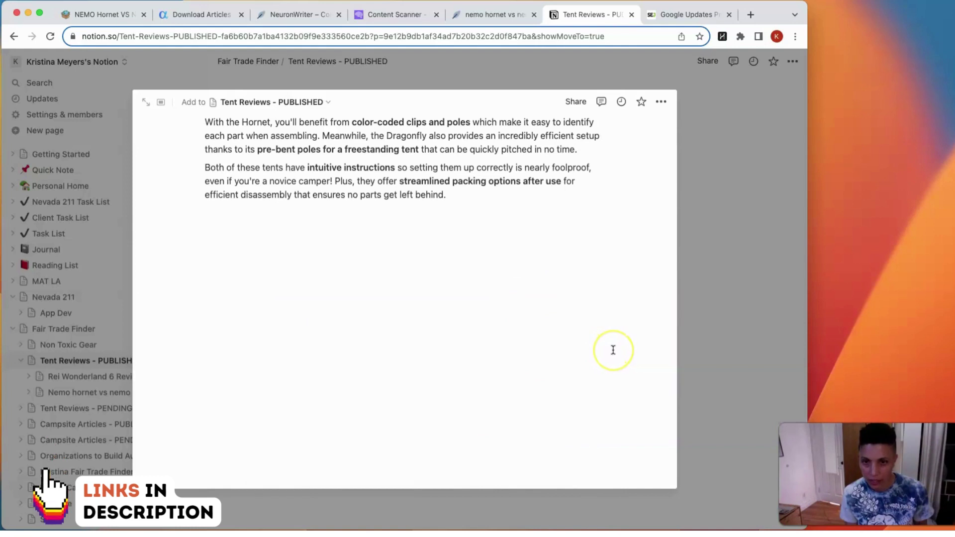
pyautogui.scroll(-1, 613, 351)
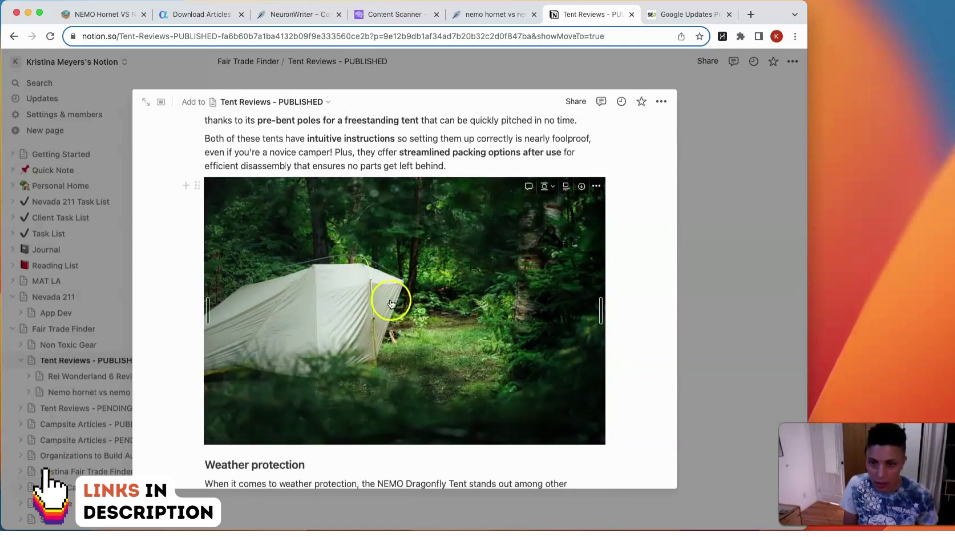
# Step: Read through the Weather protection and Price sections down to User Reviews and Experiences
pyautogui.scroll(-5, 397, 181)
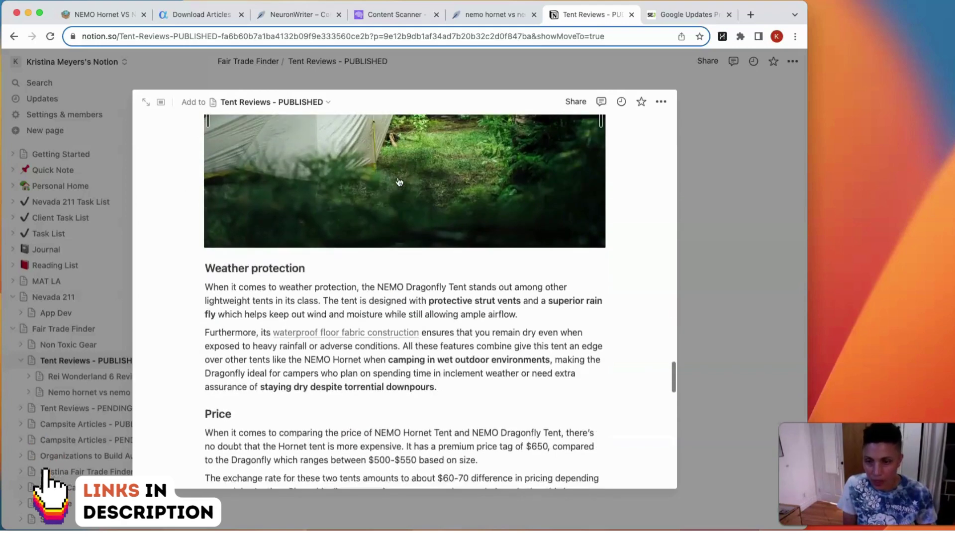
pyautogui.scroll(-2, 398, 184)
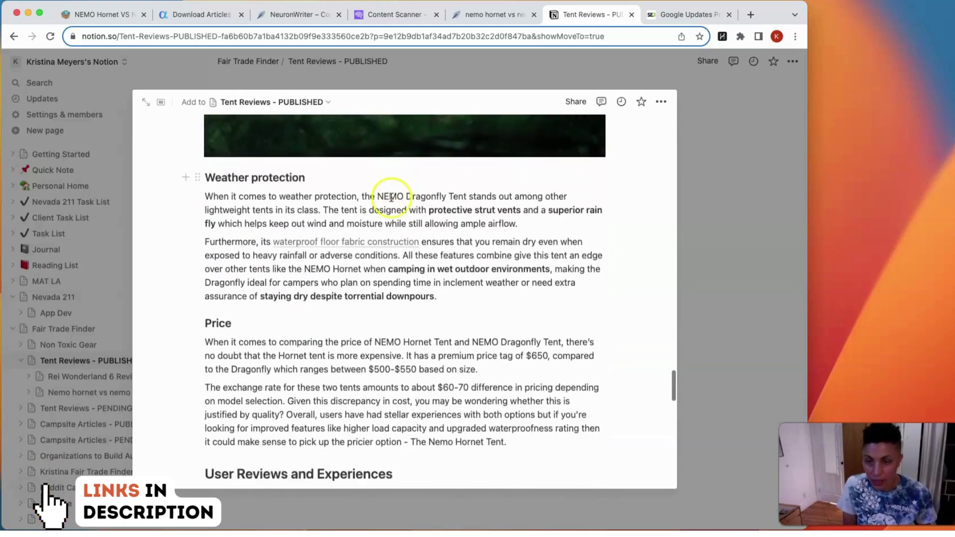
pyautogui.click(362, 269)
pyautogui.scroll(-3, 362, 271)
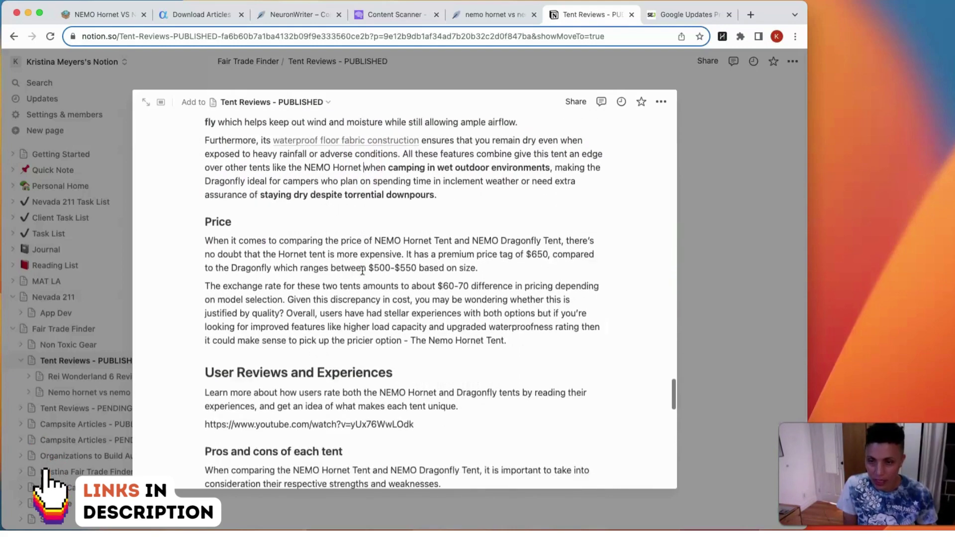
# Step: Review the article from the Price section back through Capacity and Interior Space to the Key Takeaways list
pyautogui.scroll(-2, 362, 271)
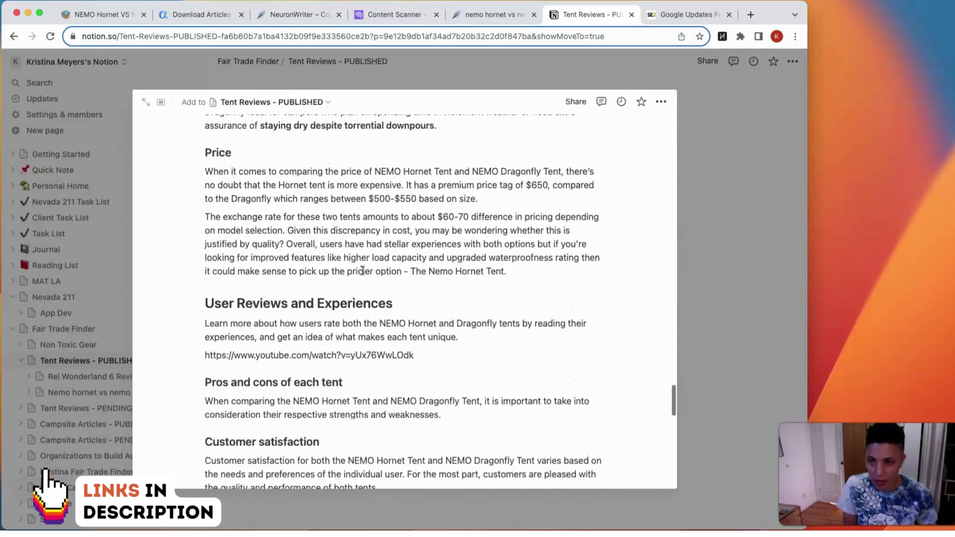
pyautogui.scroll(10, 362, 271)
pyautogui.scroll(-5, 362, 271)
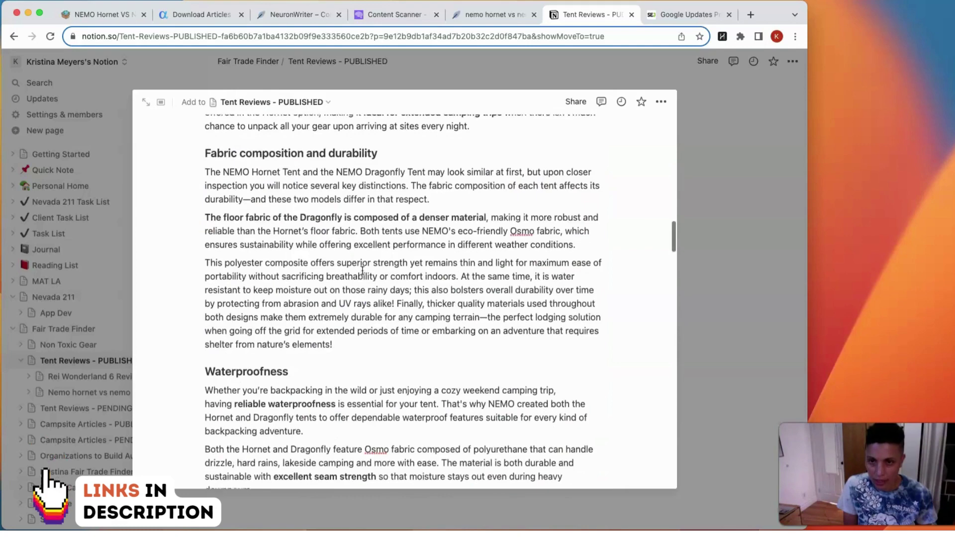
pyautogui.scroll(7, 362, 271)
pyautogui.click(336, 271)
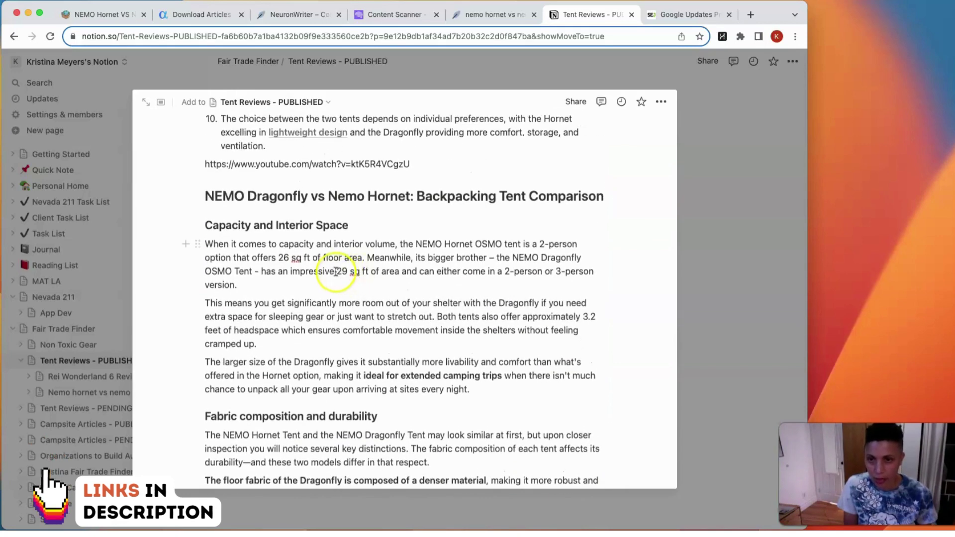
pyautogui.moveTo(336, 271); pyautogui.dragTo(368, 273)
pyautogui.scroll(8, 367, 286)
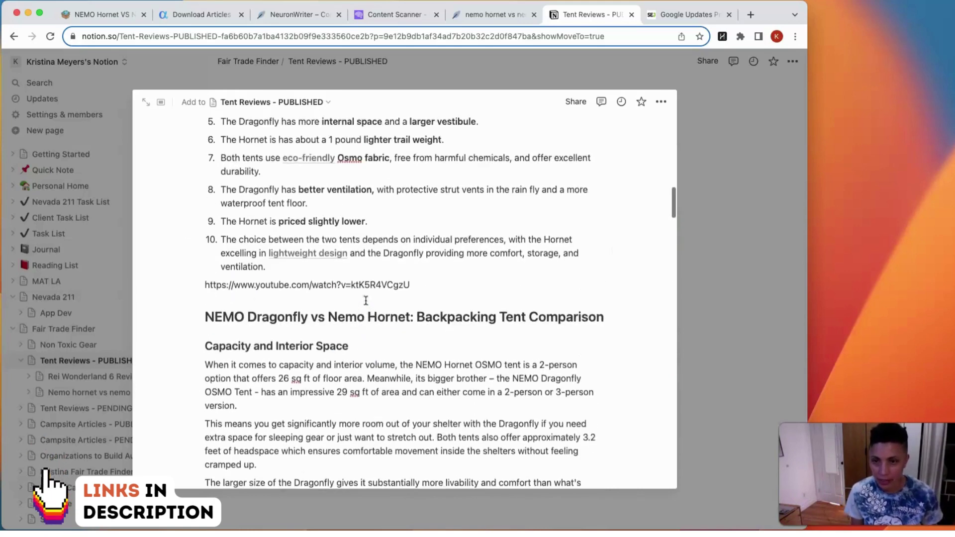
pyautogui.scroll(-2, 365, 300)
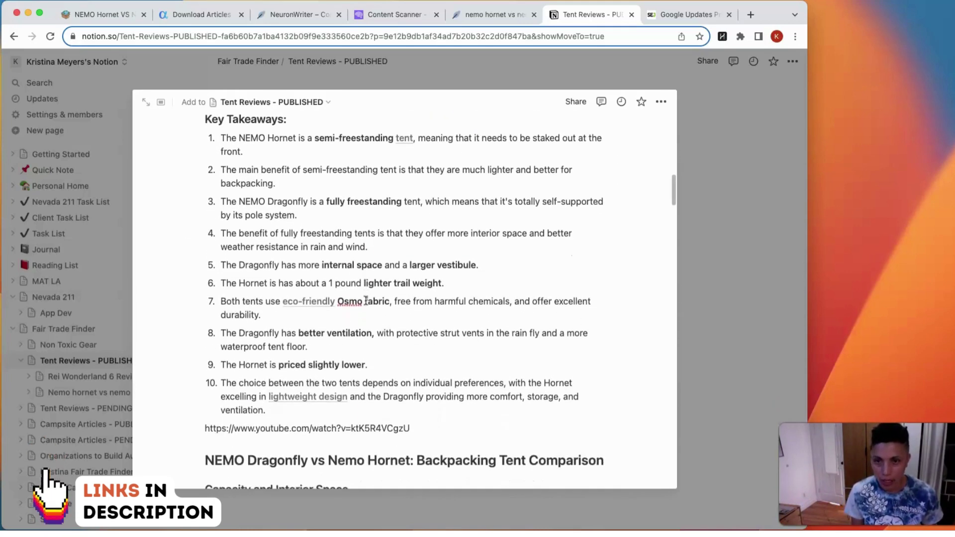
pyautogui.scroll(-1, 365, 301)
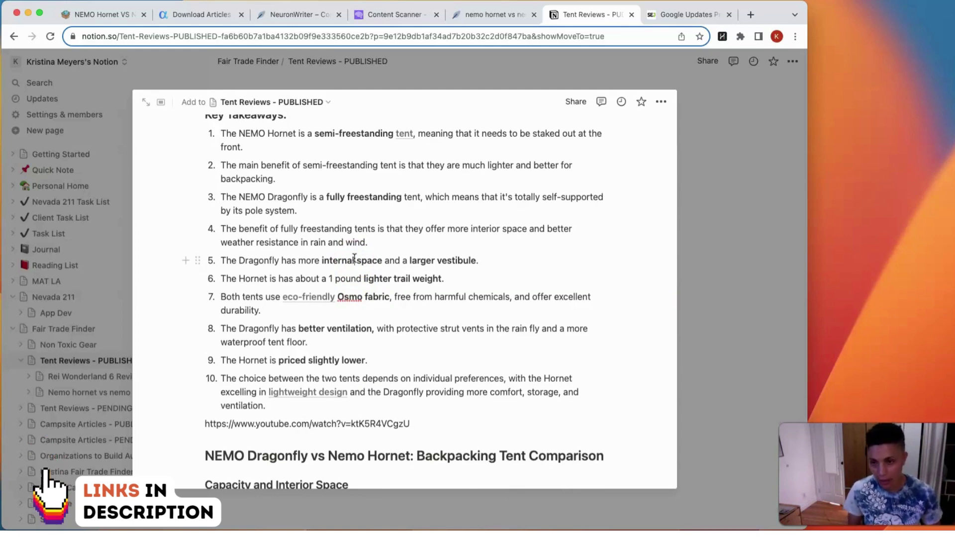
# Step: Split the long paragraph under "Fabric composition and durability" so a new paragraph starts at "Finally, thicker quality materials"
pyautogui.scroll(-10, 354, 259)
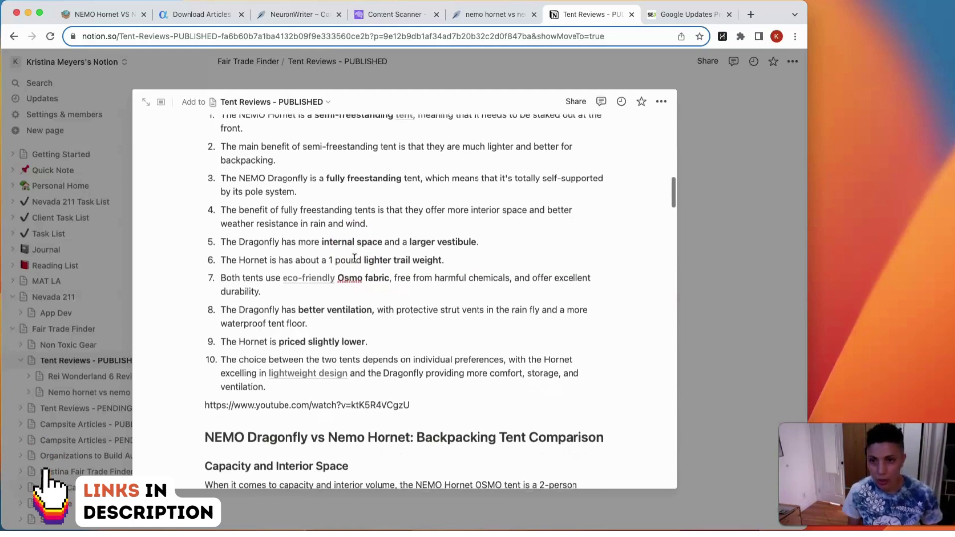
pyautogui.scroll(-8, 354, 258)
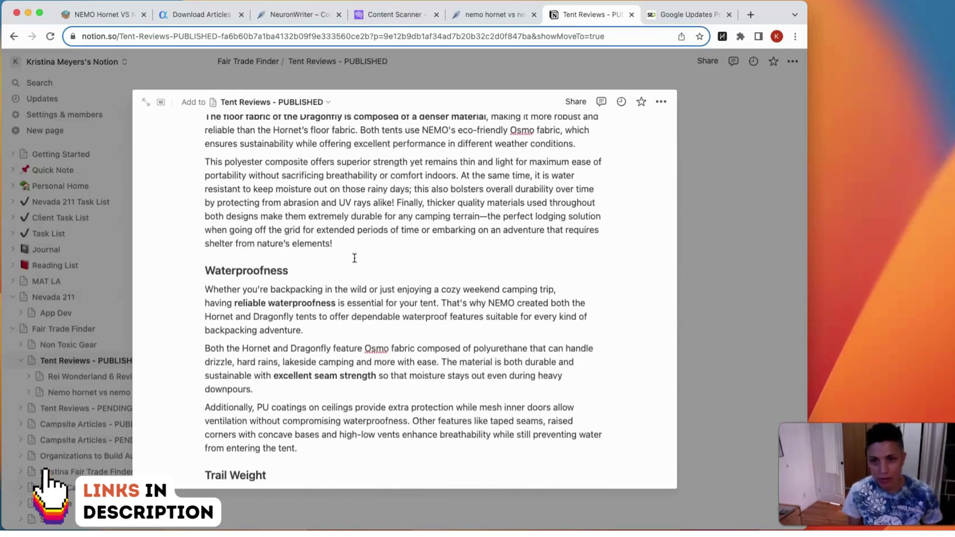
pyautogui.click(397, 203)
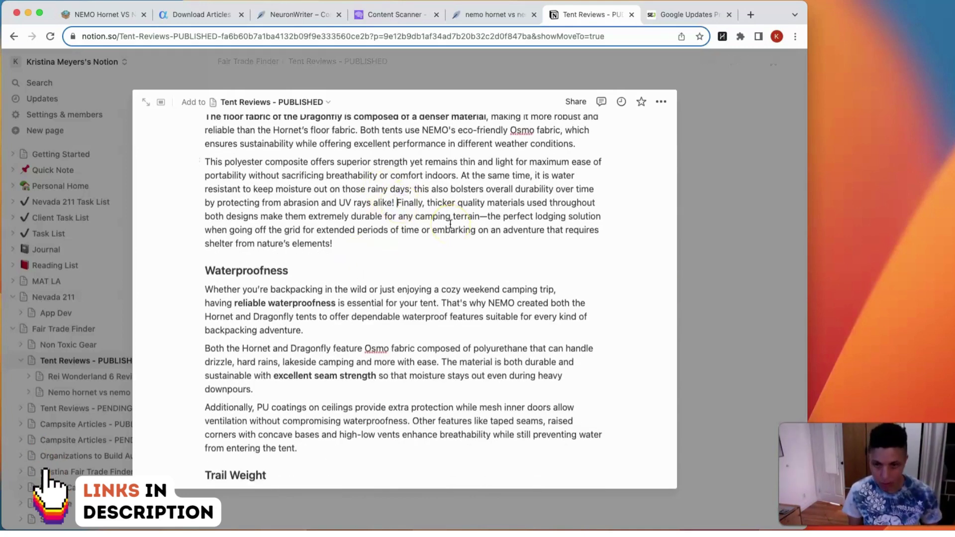
pyautogui.press('Return')
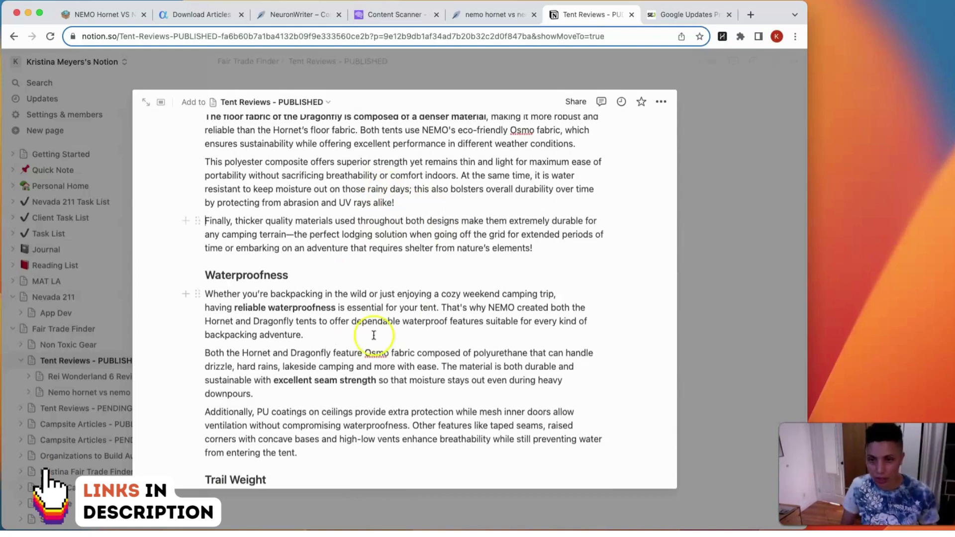
# Step: Select the entire content of the tent comparison article in the Notion draft and copy it
pyautogui.click(347, 311)
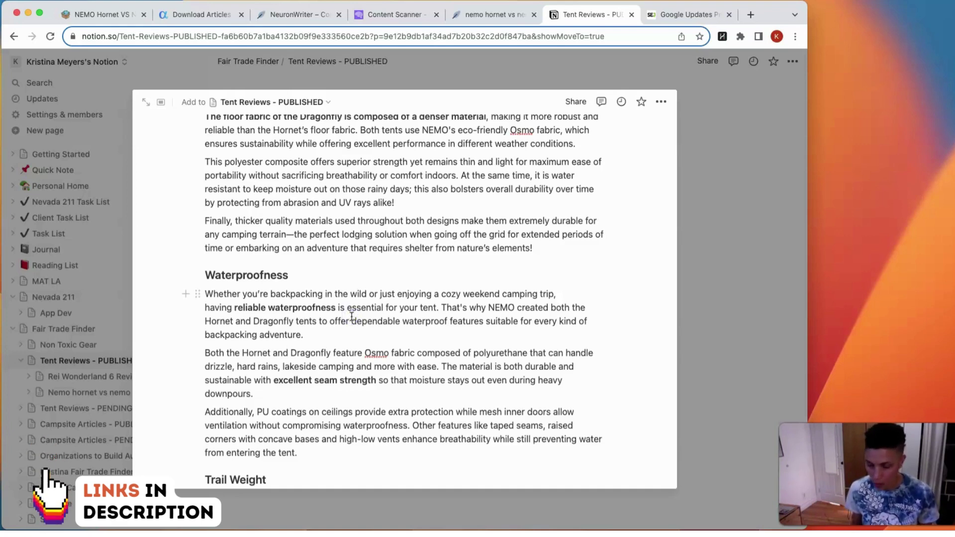
pyautogui.press('super+a')
pyautogui.press('super+a')
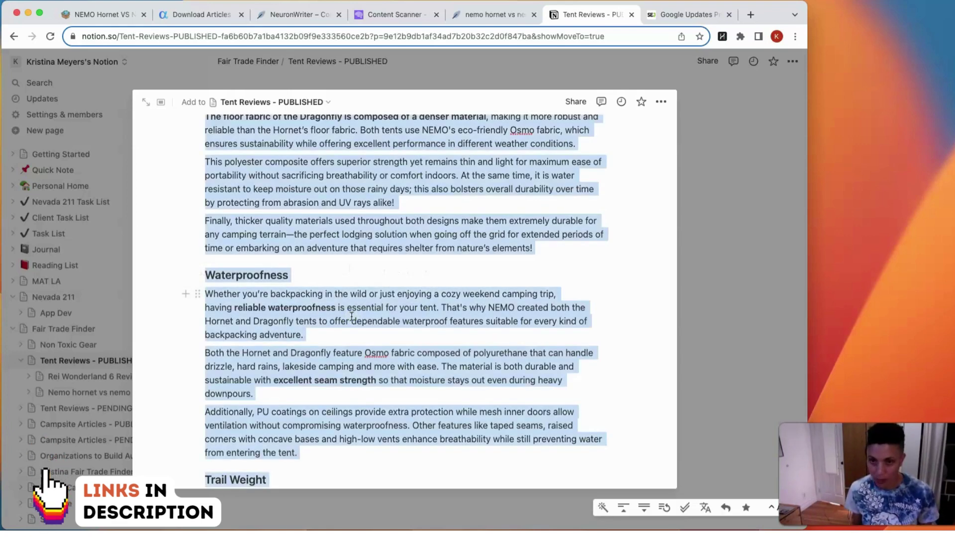
pyautogui.rightClick(351, 316)
pyautogui.click(331, 312)
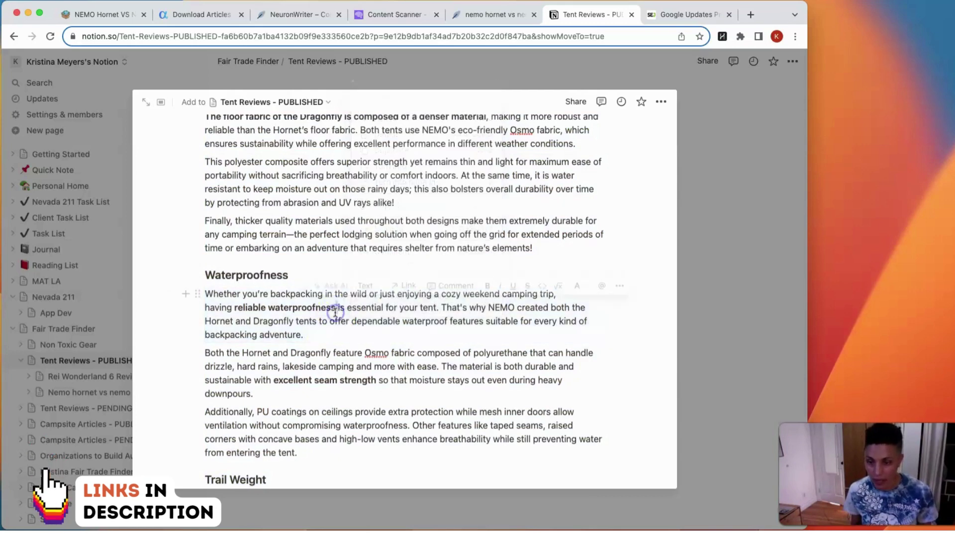
pyautogui.tripleClick(335, 313)
pyautogui.press('super+a')
pyautogui.scroll(-10, 343, 298)
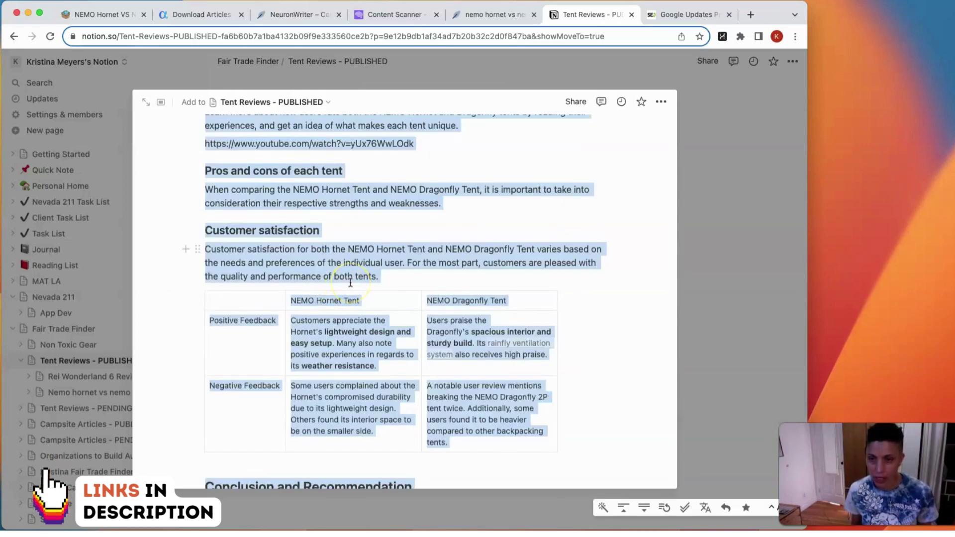
pyautogui.scroll(3, 351, 283)
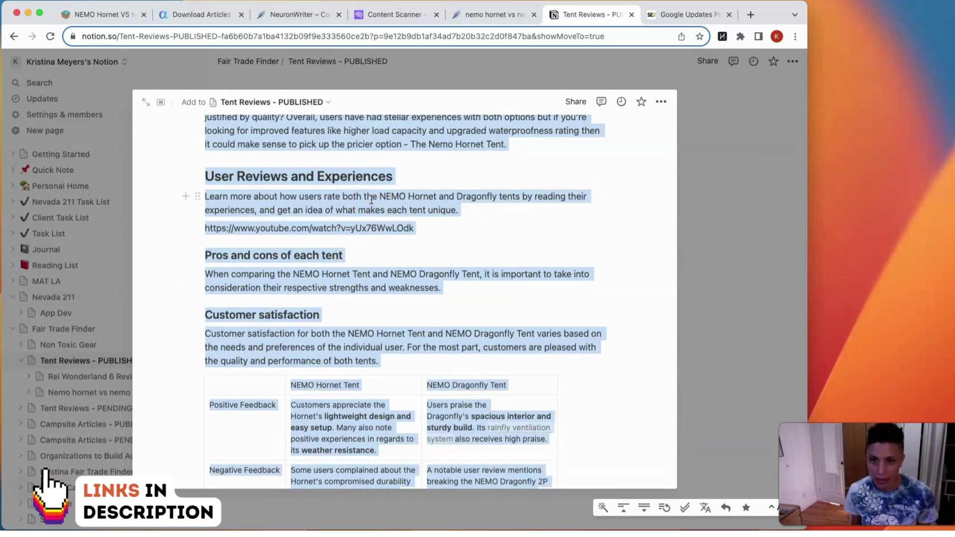
# Step: Switch to Originality.ai, paste the copied article as new scan content, and run the scan with AI detection and plagiarism and readability checks
pyautogui.press('super+4')
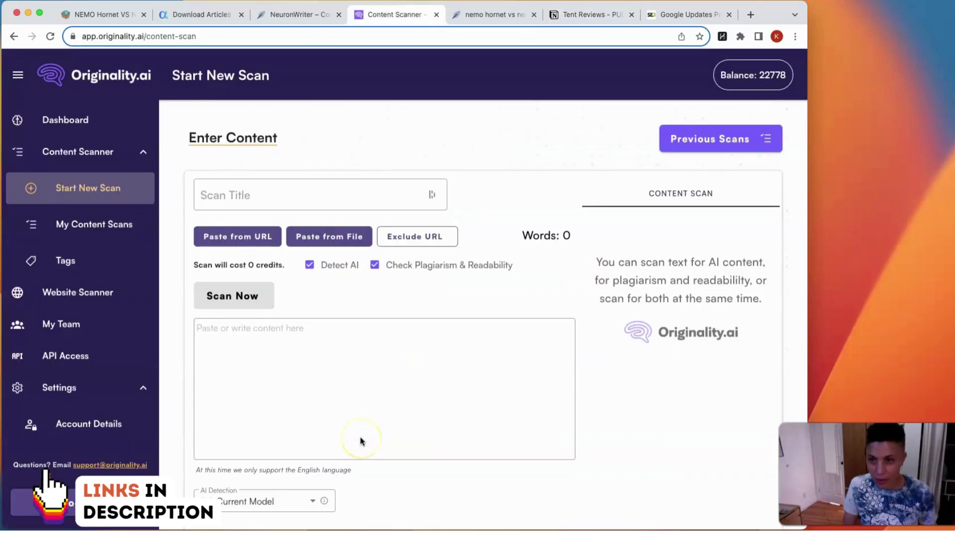
pyautogui.click(306, 352)
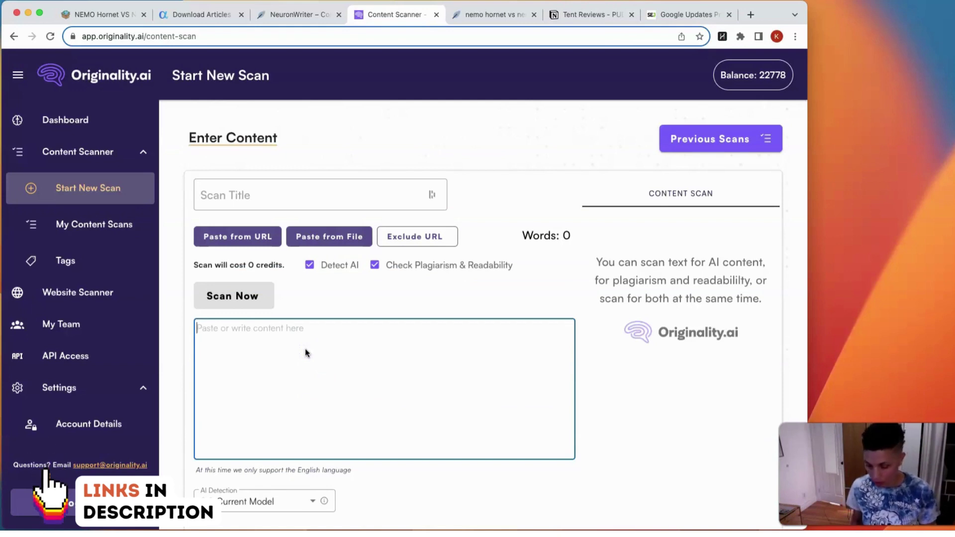
pyautogui.press('super+v')
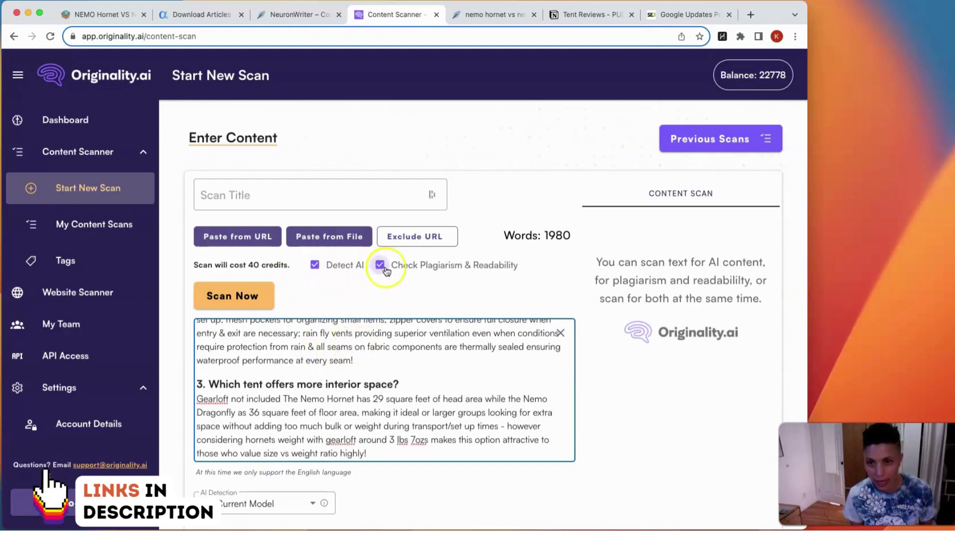
pyautogui.click(242, 301)
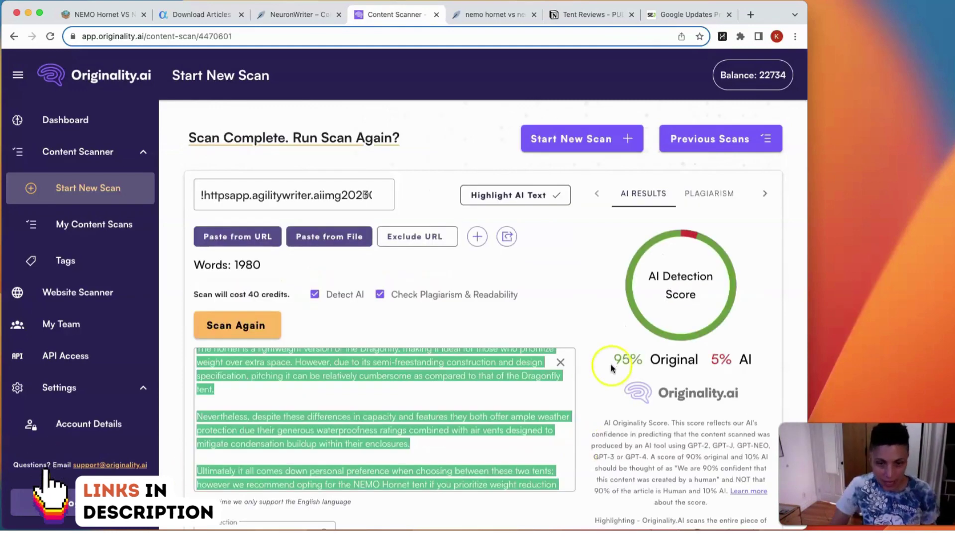
# Step: Examine the scan's AI detection score and its plagiarism results
pyautogui.scroll(-3, 543, 347)
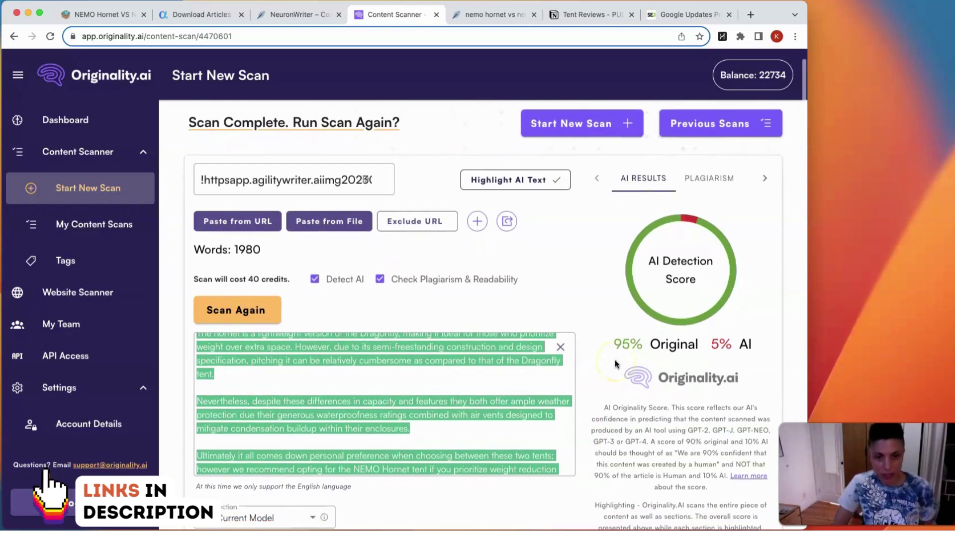
pyautogui.moveTo(479, 334)
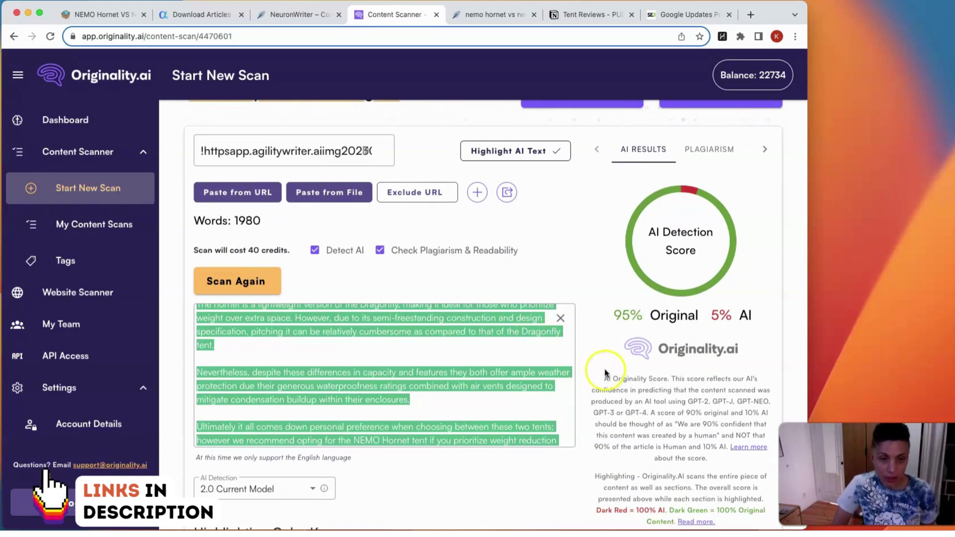
pyautogui.scroll(2, 679, 260)
pyautogui.click(707, 194)
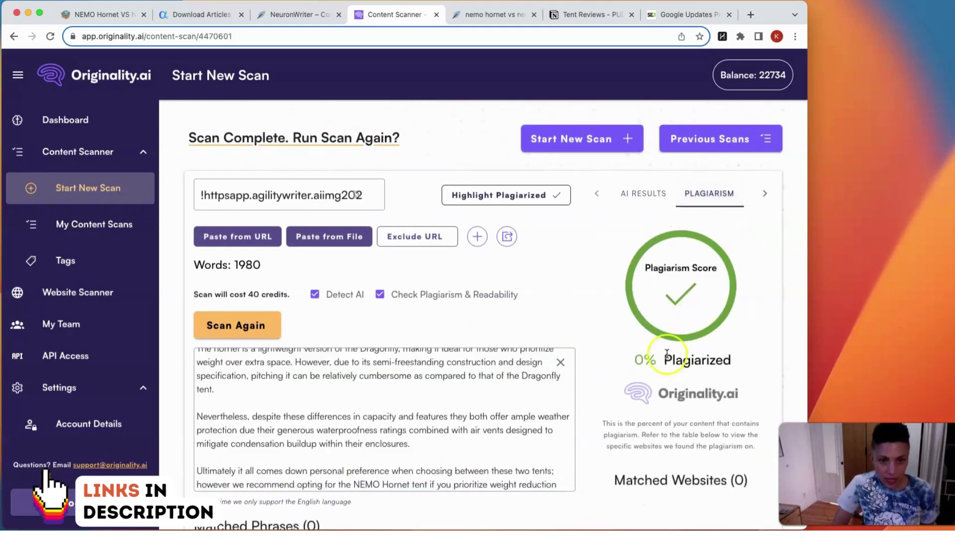
pyautogui.moveTo(631, 365); pyautogui.dragTo(664, 362)
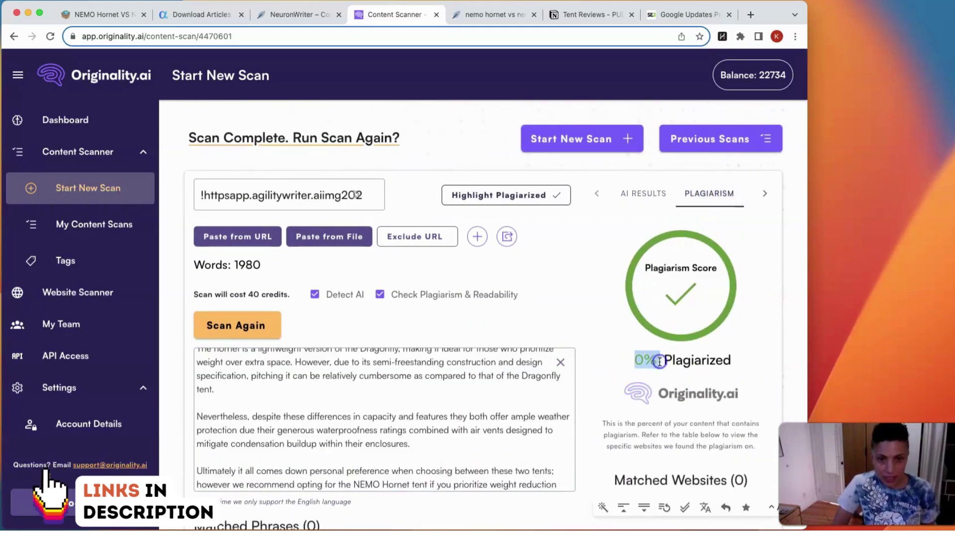
pyautogui.click(666, 362)
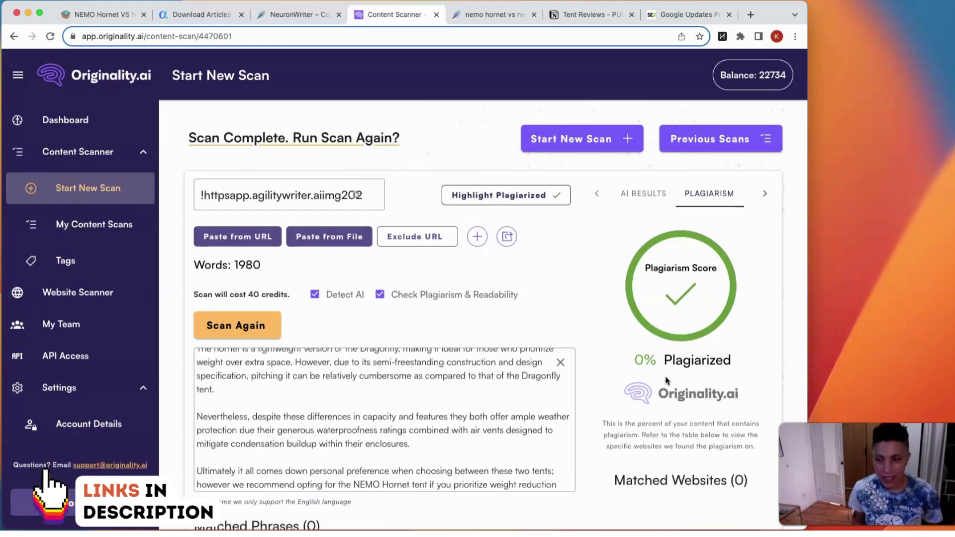
# Step: Close the article preview in Agility Writer and revisit the NeuronWriter home page and the Originality.ai scan results
pyautogui.click(212, 19)
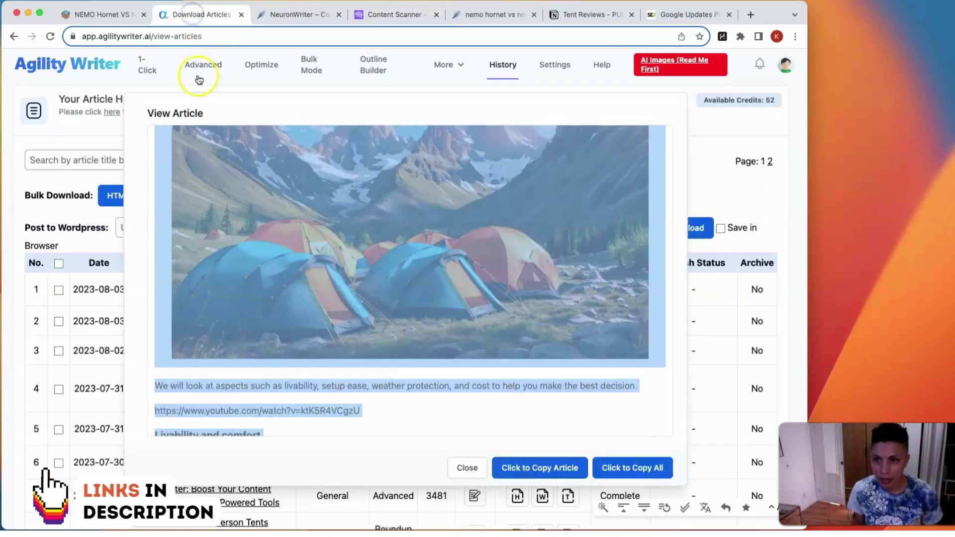
pyautogui.click(254, 83)
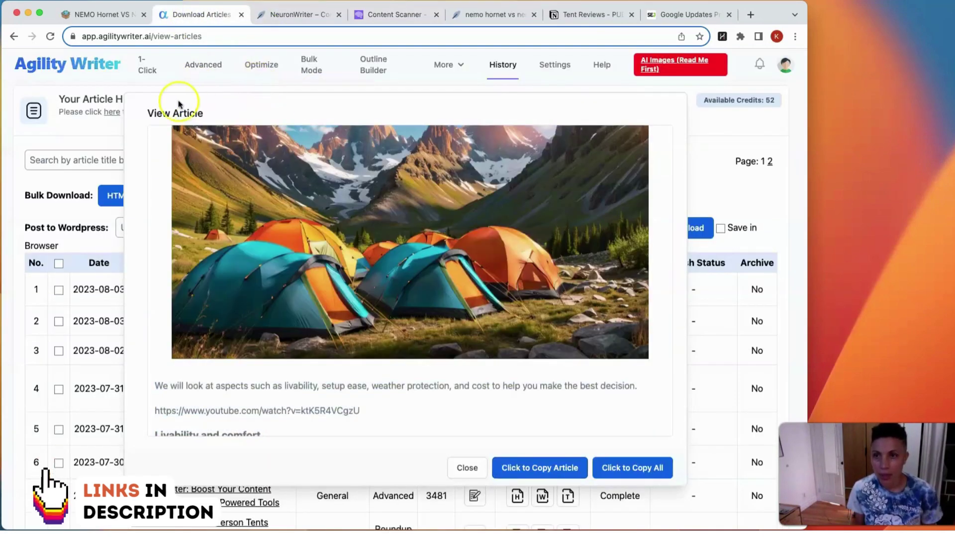
pyautogui.click(467, 468)
pyautogui.click(306, 15)
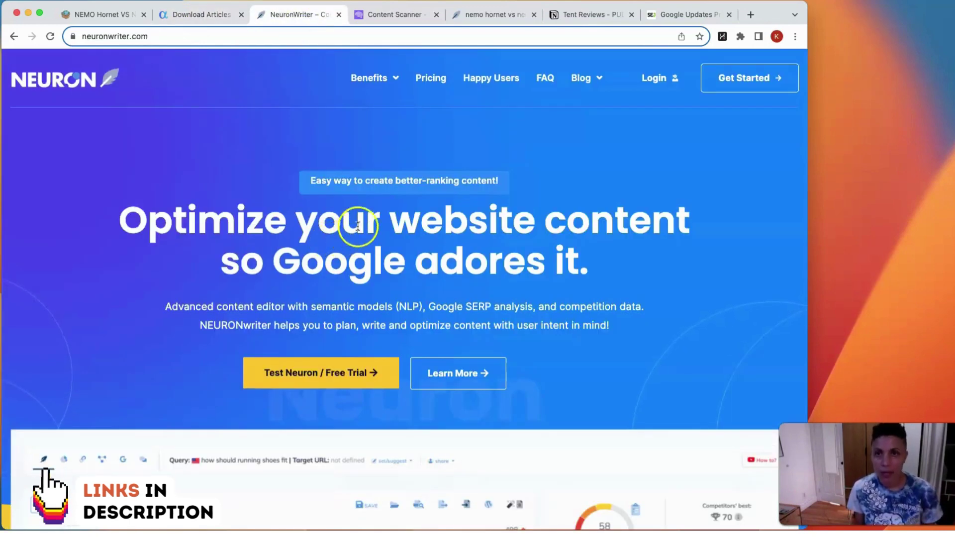
pyautogui.click(386, 14)
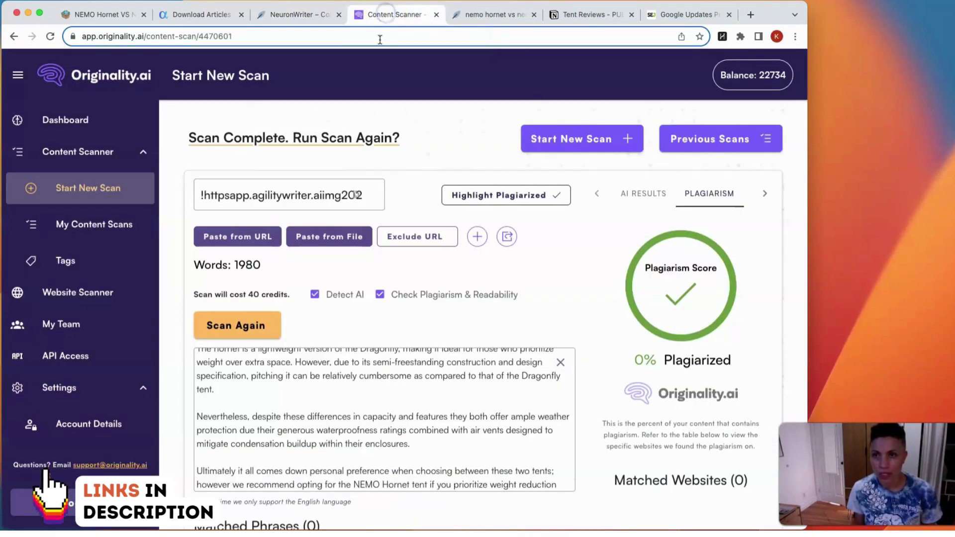